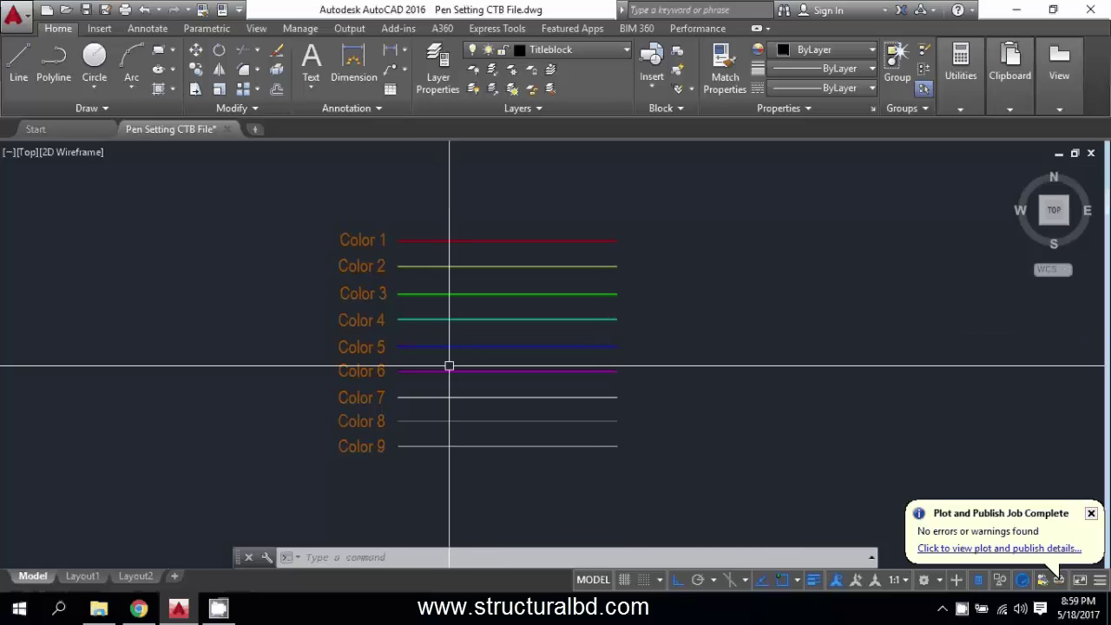
scroll(441, 335, down, 5)
scroll(495, 320, up, 5)
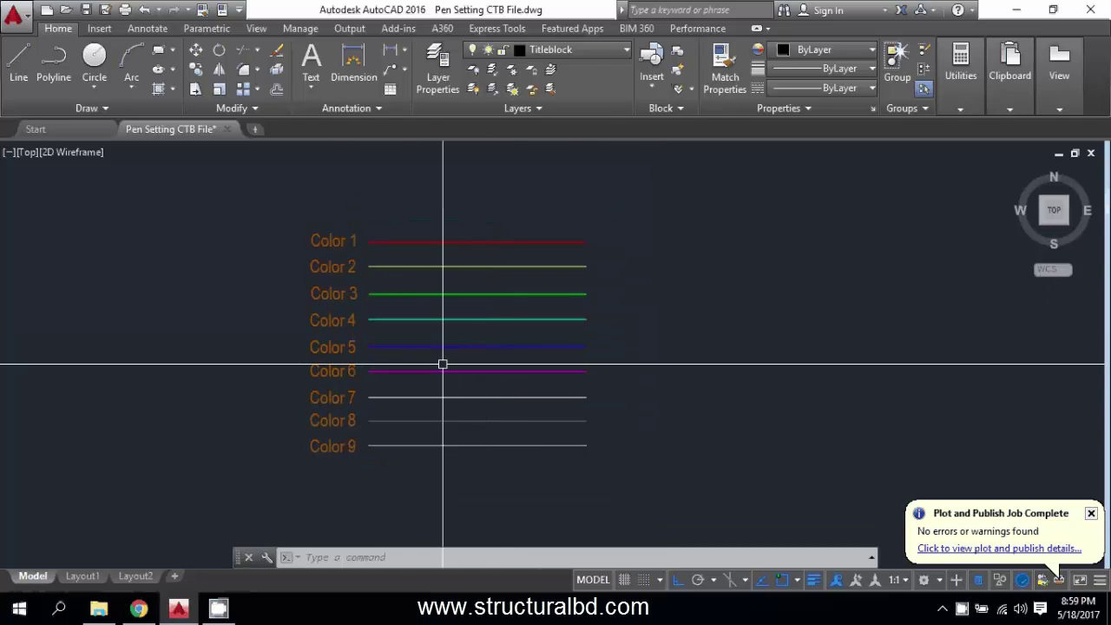
click(440, 241)
key(Escape)
click(393, 445)
key(Escape)
scroll(525, 437, down, 2)
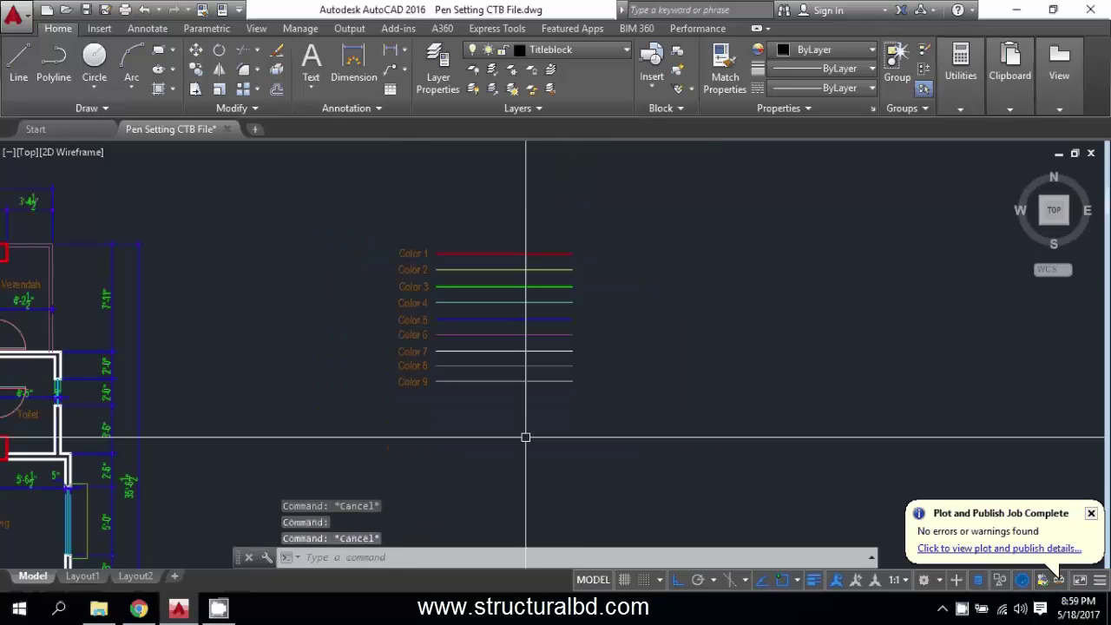
Create a new color-dependent plot style table from scratch named New Pen in the model plot settings.
text(PLOT)
key(Return)
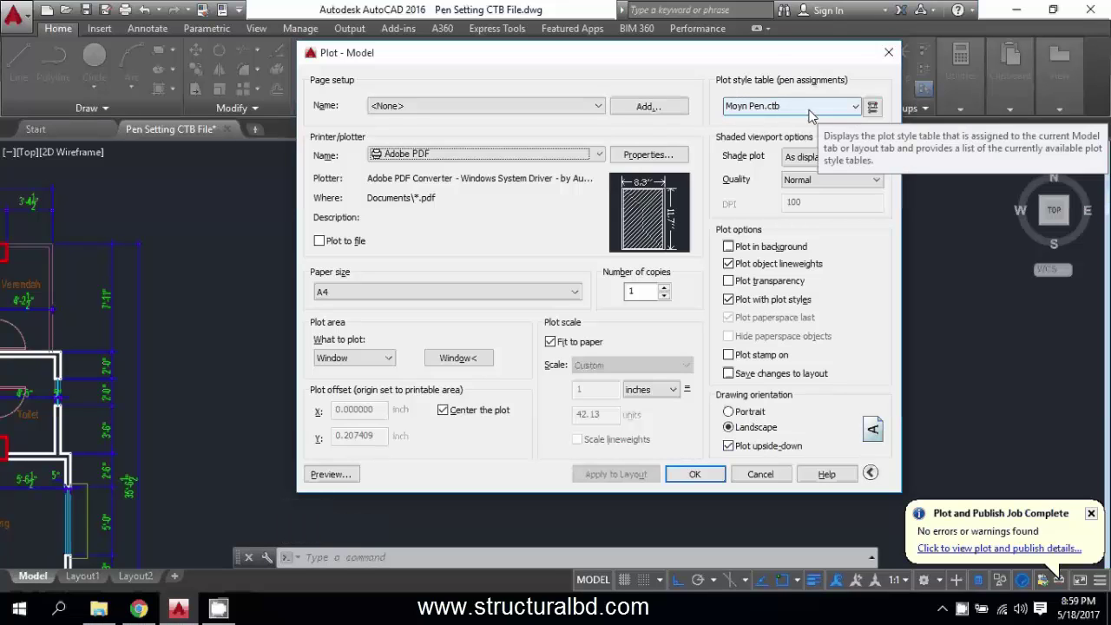
click(808, 105)
click(745, 295)
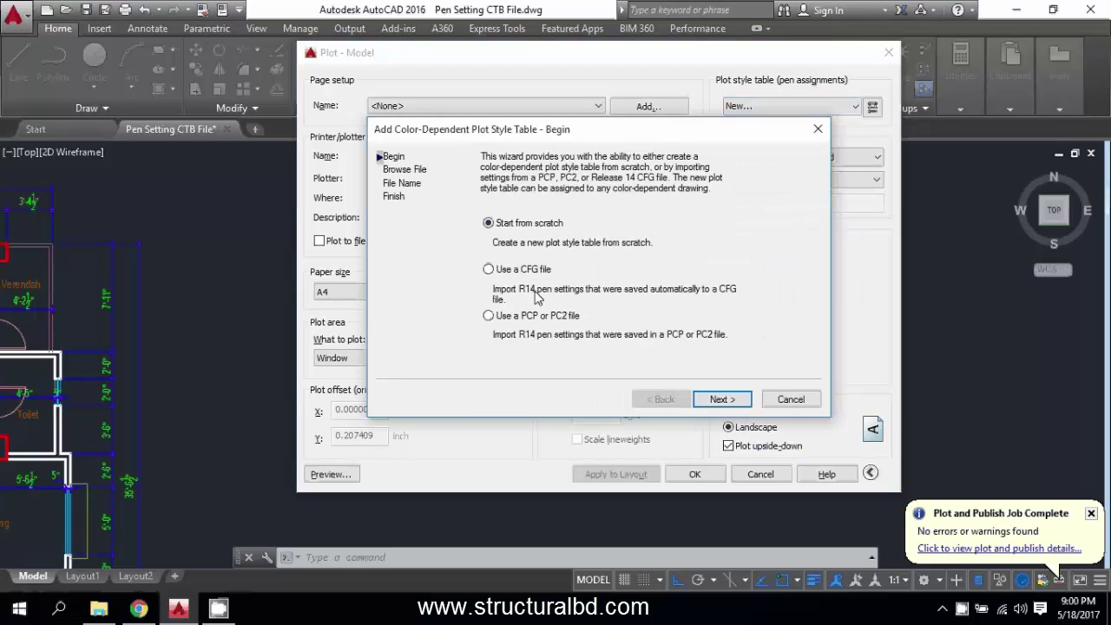
click(734, 402)
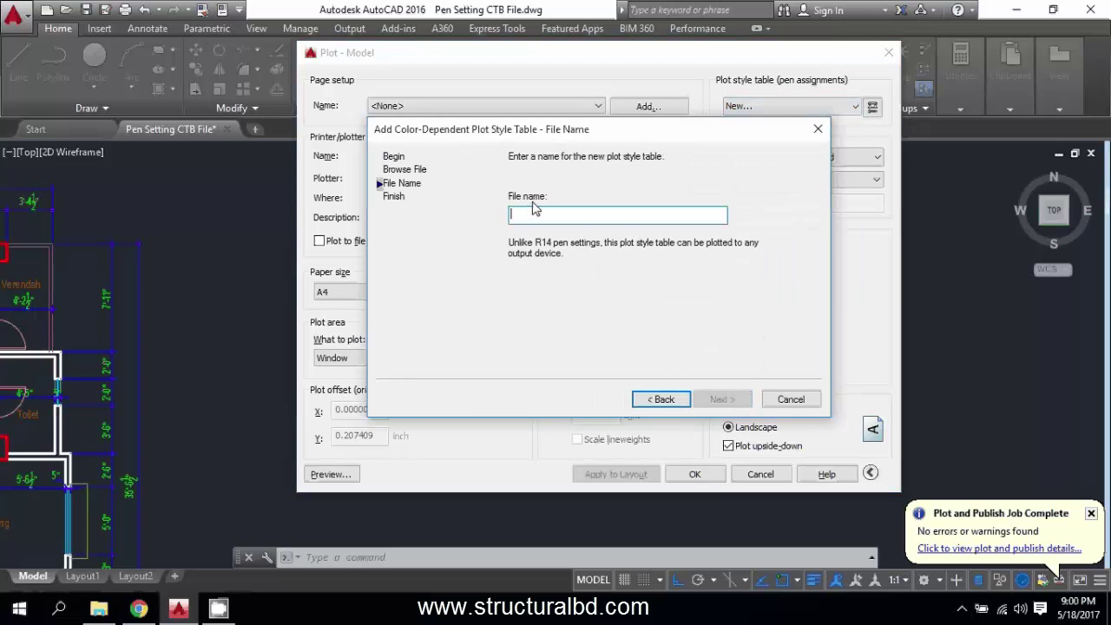
text(New Pen)
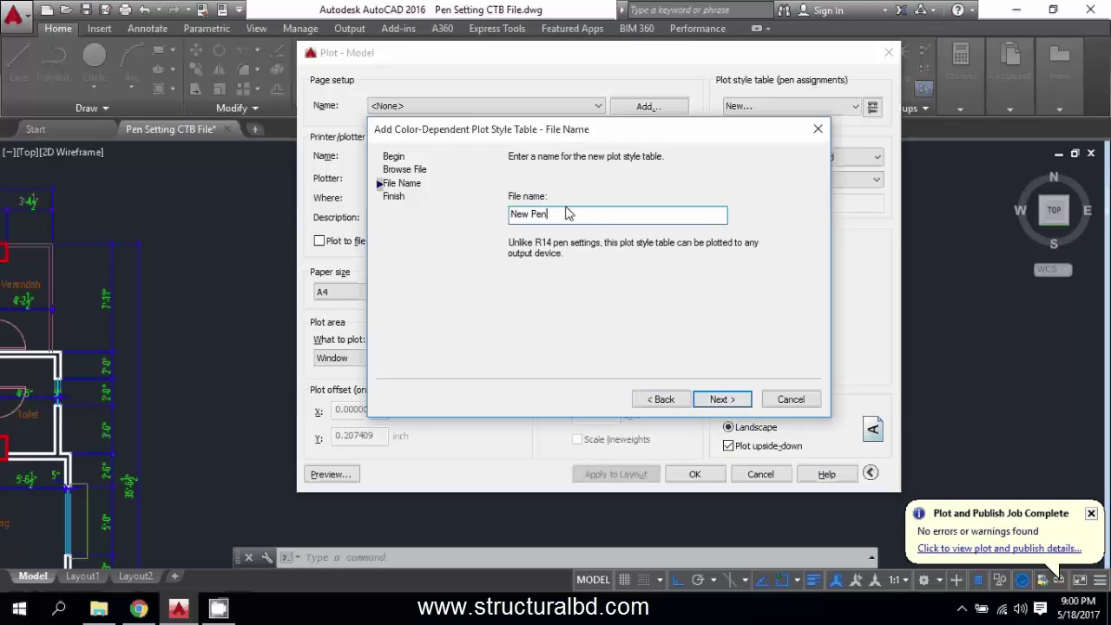
click(732, 404)
click(749, 407)
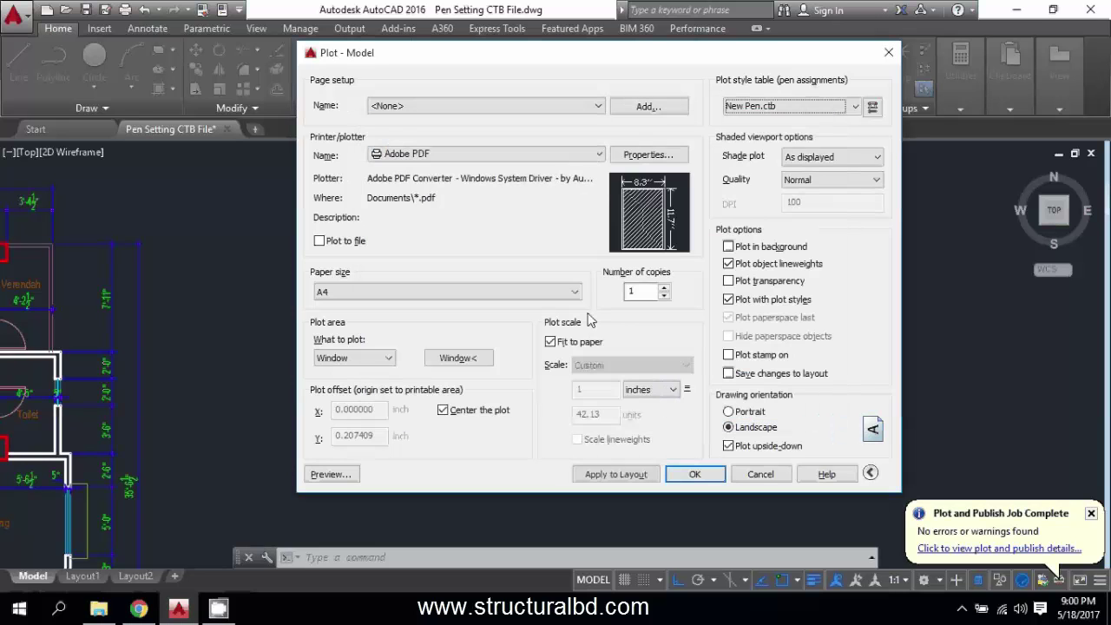
Define the plot area as a window enclosing the Color 1 to Color 9 lines and their labels.
click(453, 365)
click(342, 223)
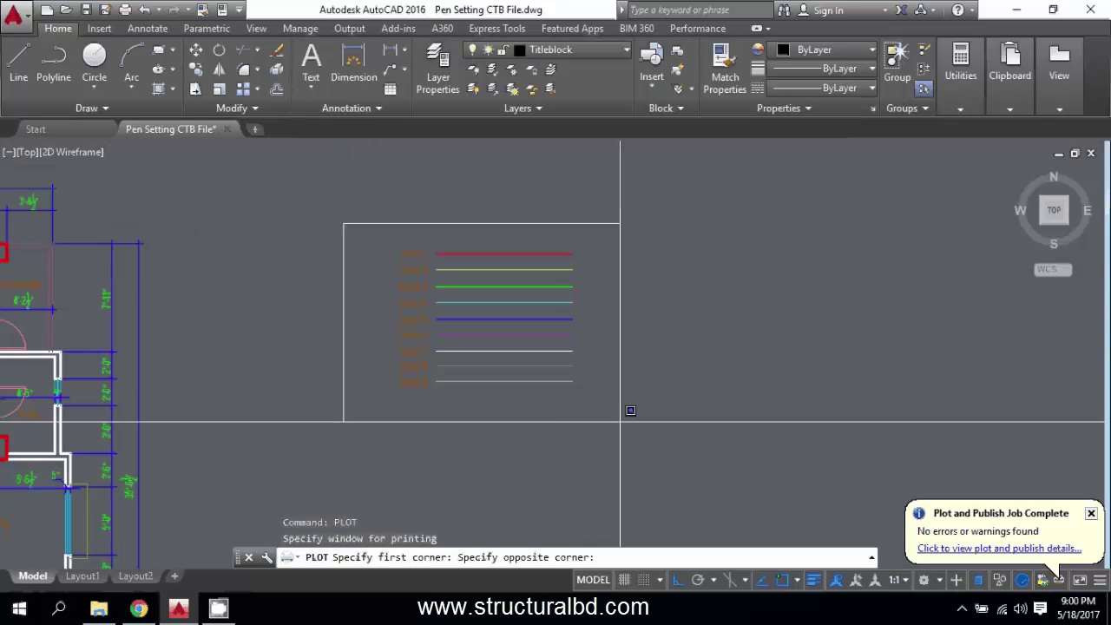
click(627, 409)
Preview the plot and examine the printed color and thickness of the Color 1 to Color 9 lines.
click(331, 475)
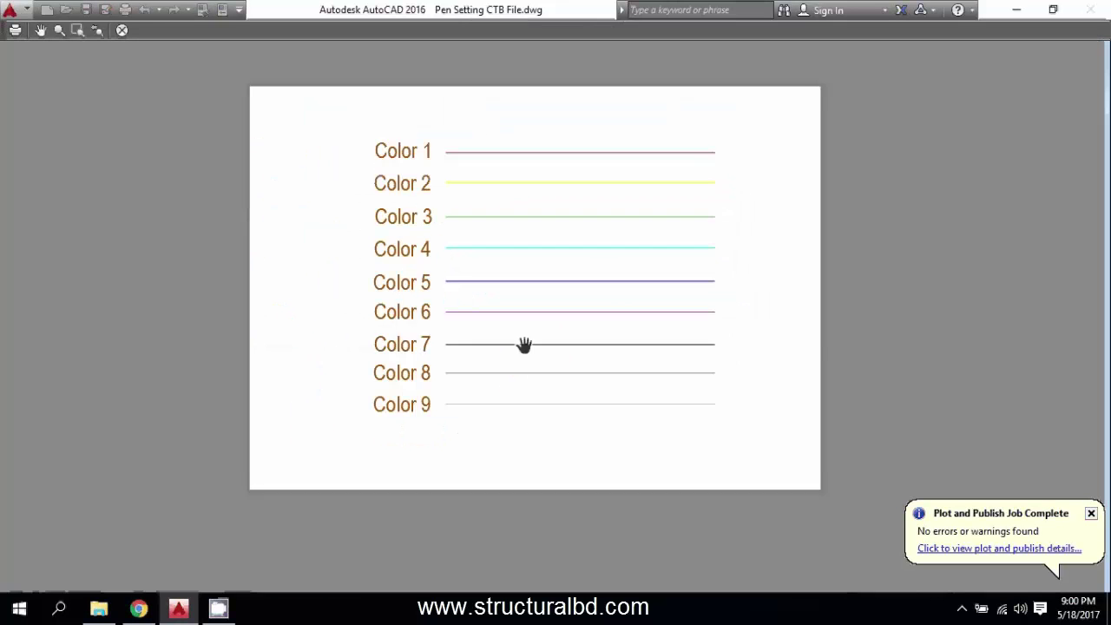
scroll(506, 367, up, 6)
scroll(505, 367, down, 4)
drag(477, 236, 482, 315)
scroll(484, 356, up, 4)
scroll(492, 428, down, 2)
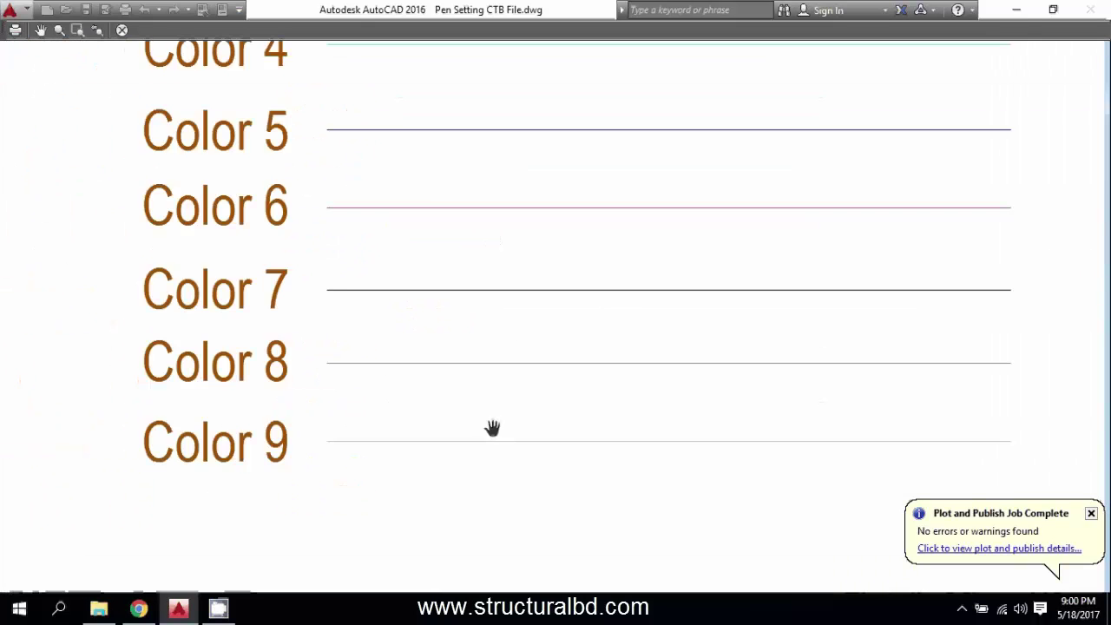
scroll(520, 364, down, 5)
scroll(520, 364, up, 6)
scroll(533, 343, down, 3)
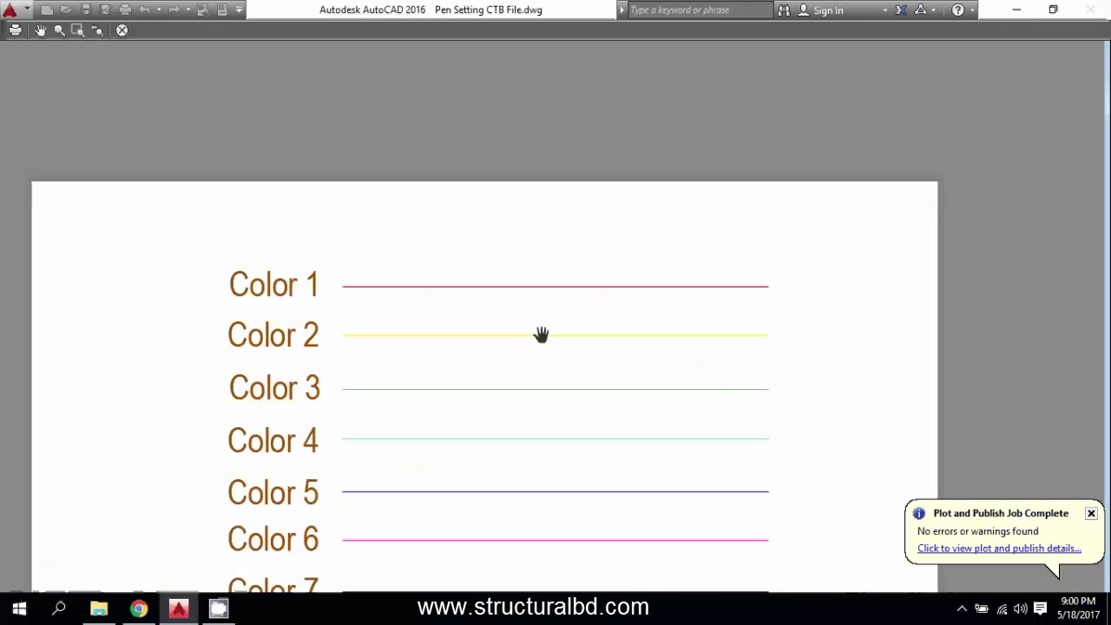
key(Escape)
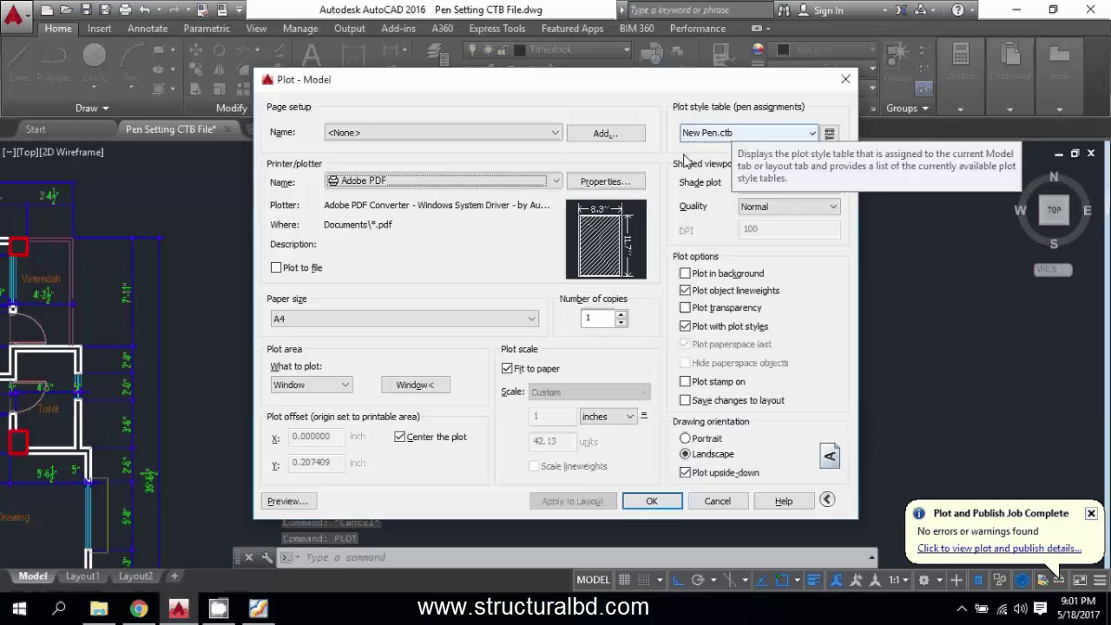
key(Return)
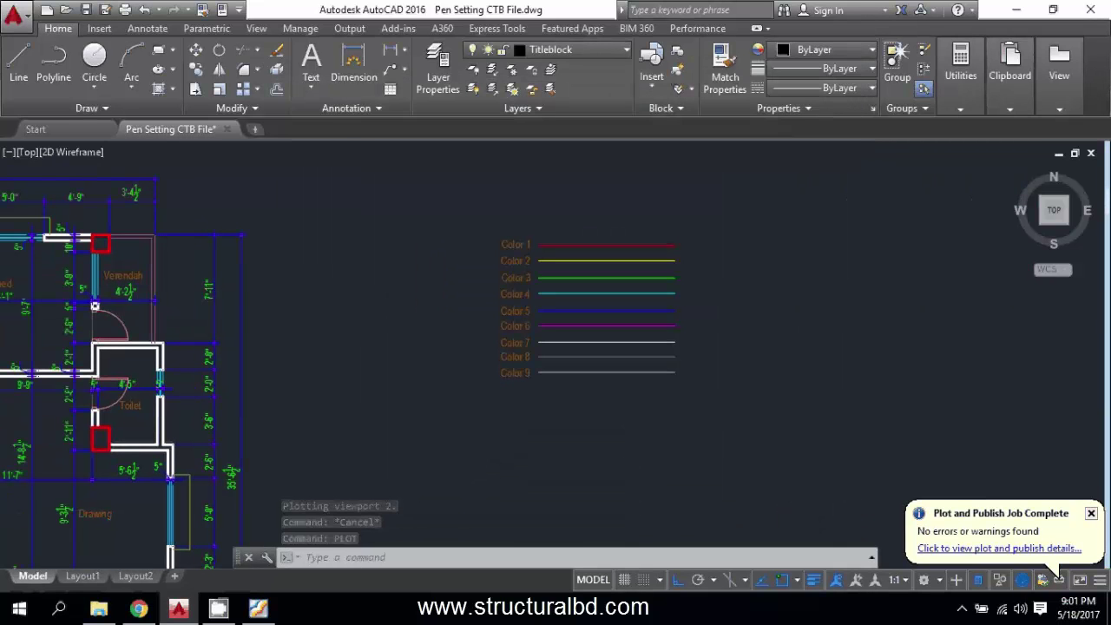
Set the drawing's default lineweight to 0.05 mm in the lineweight settings.
text(lineweight)
key(Return)
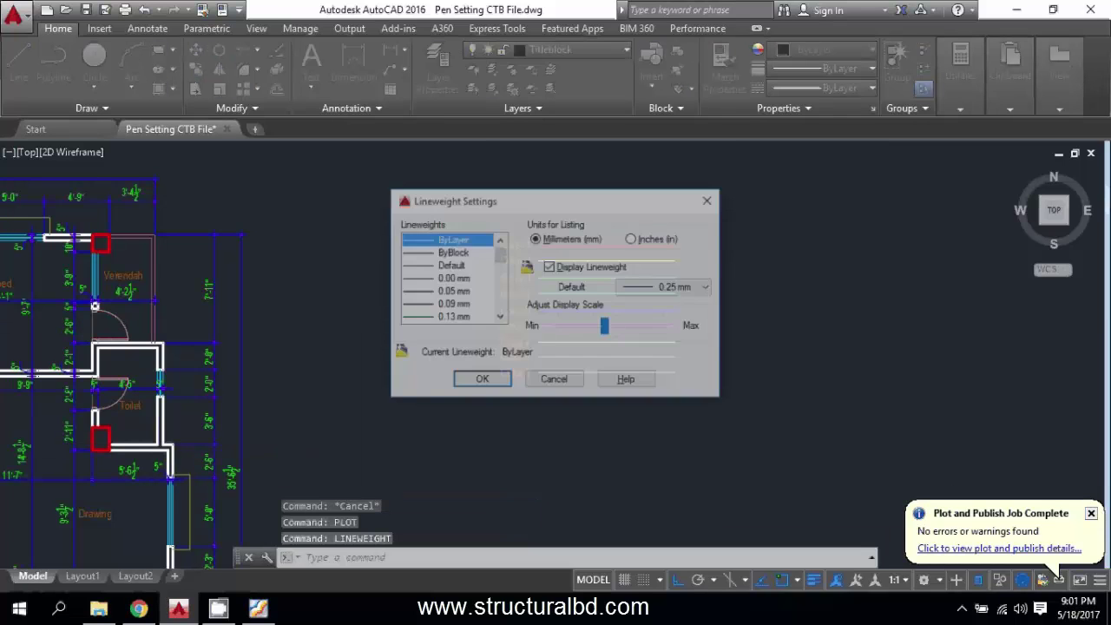
click(705, 286)
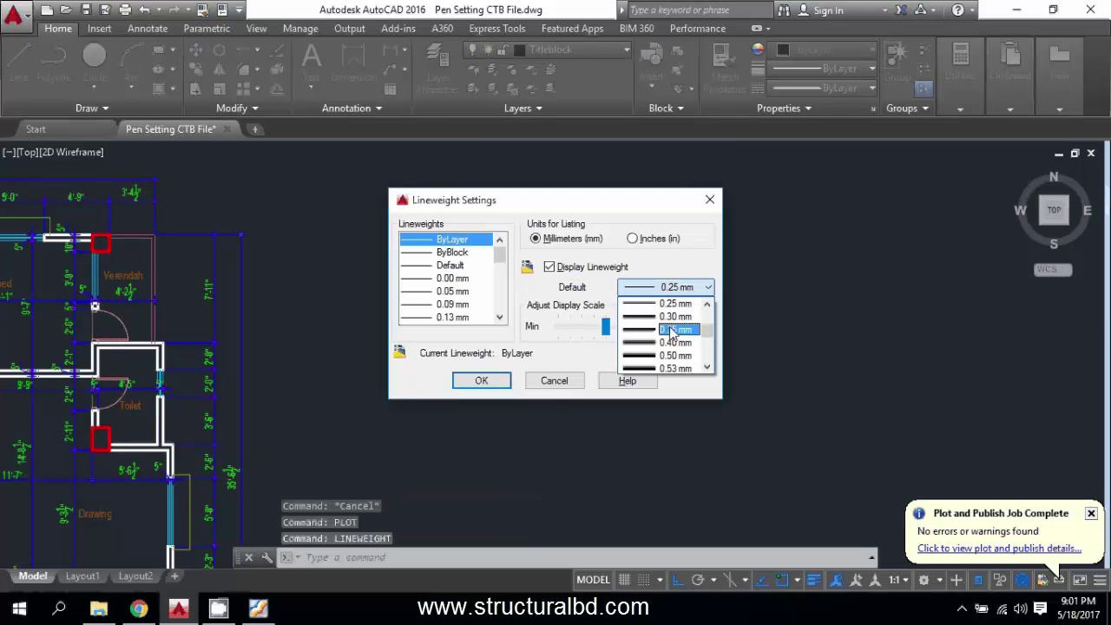
click(674, 316)
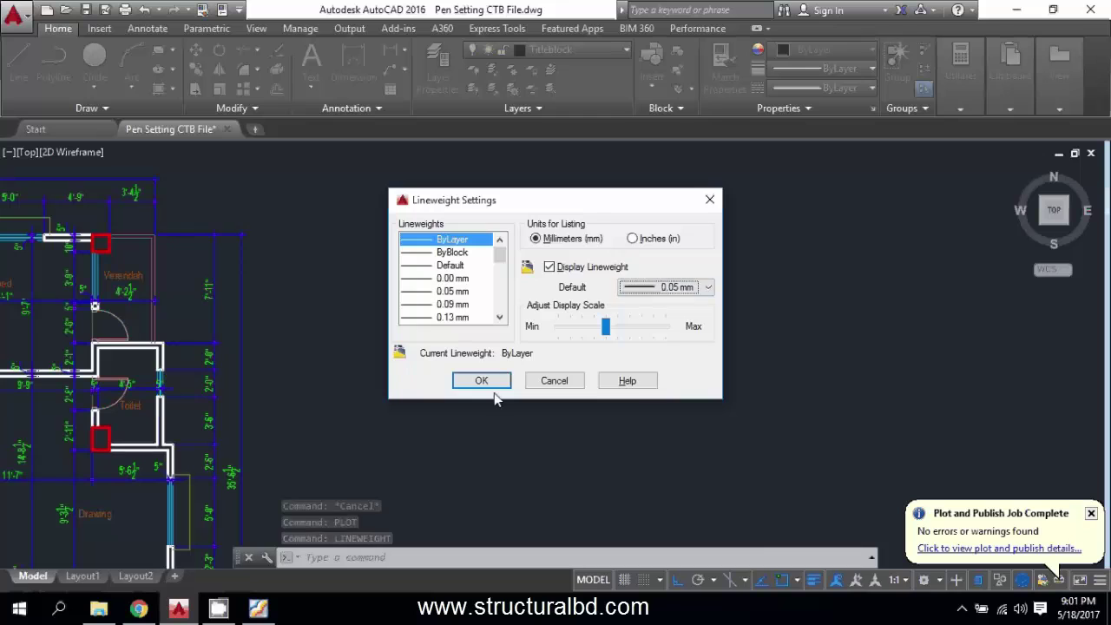
click(482, 380)
middle_drag(435, 329, 457, 326)
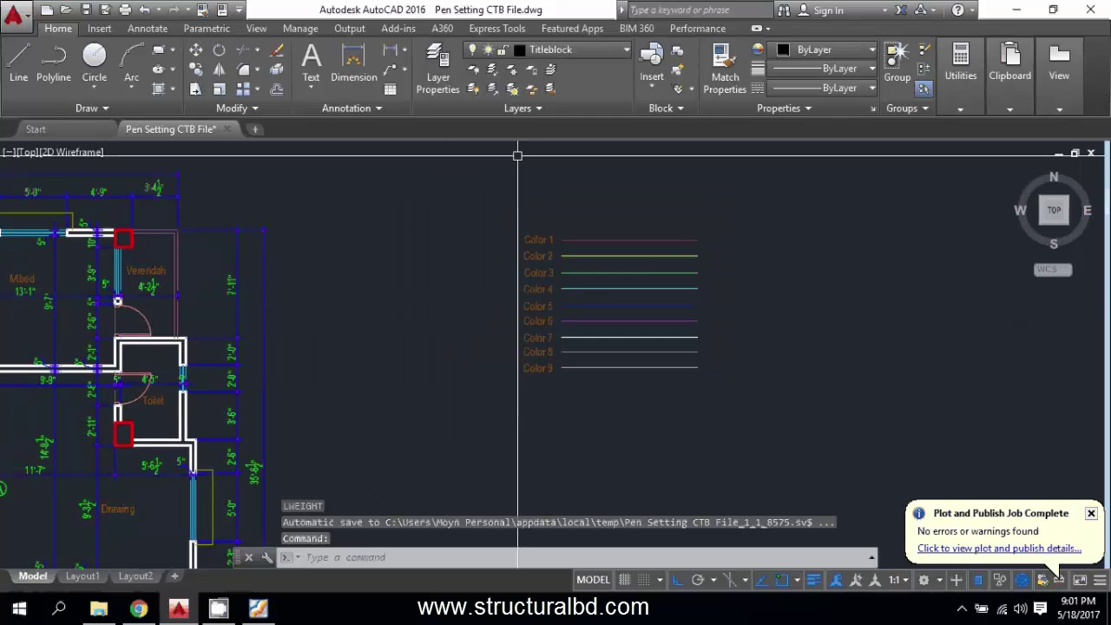
Set the Column layer's lineweight to Default in the layer properties.
click(438, 68)
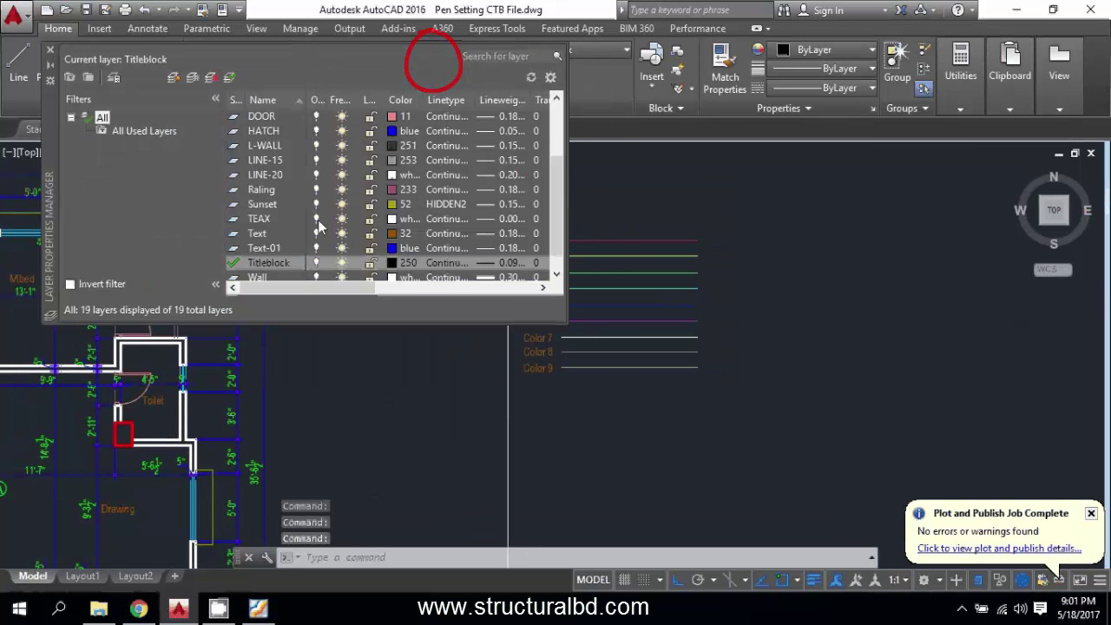
scroll(277, 145, up, 2)
click(276, 150)
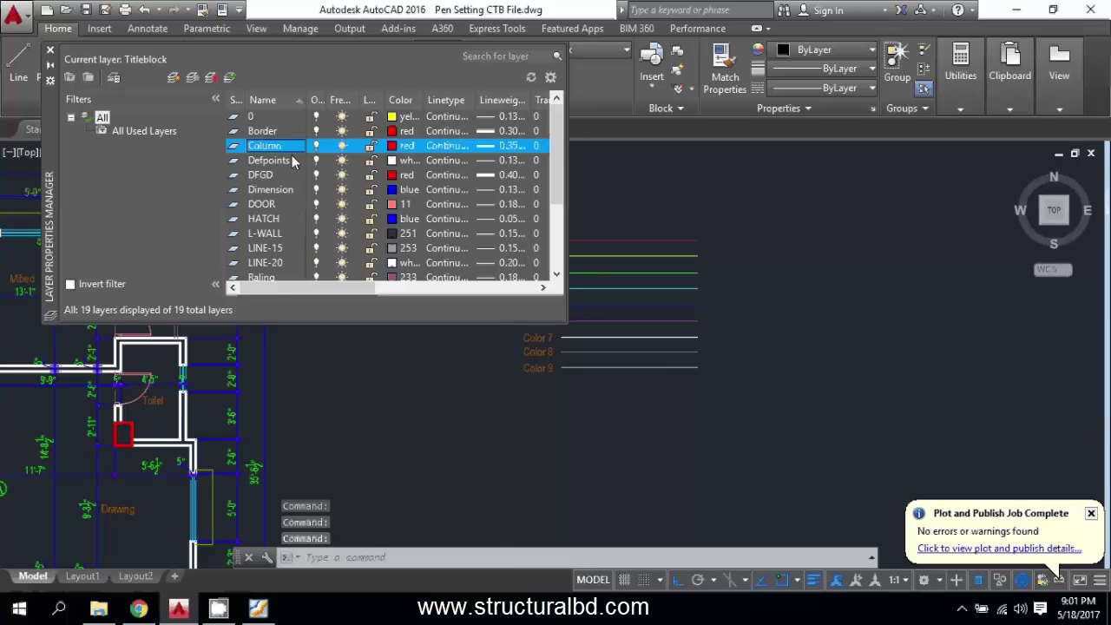
click(483, 147)
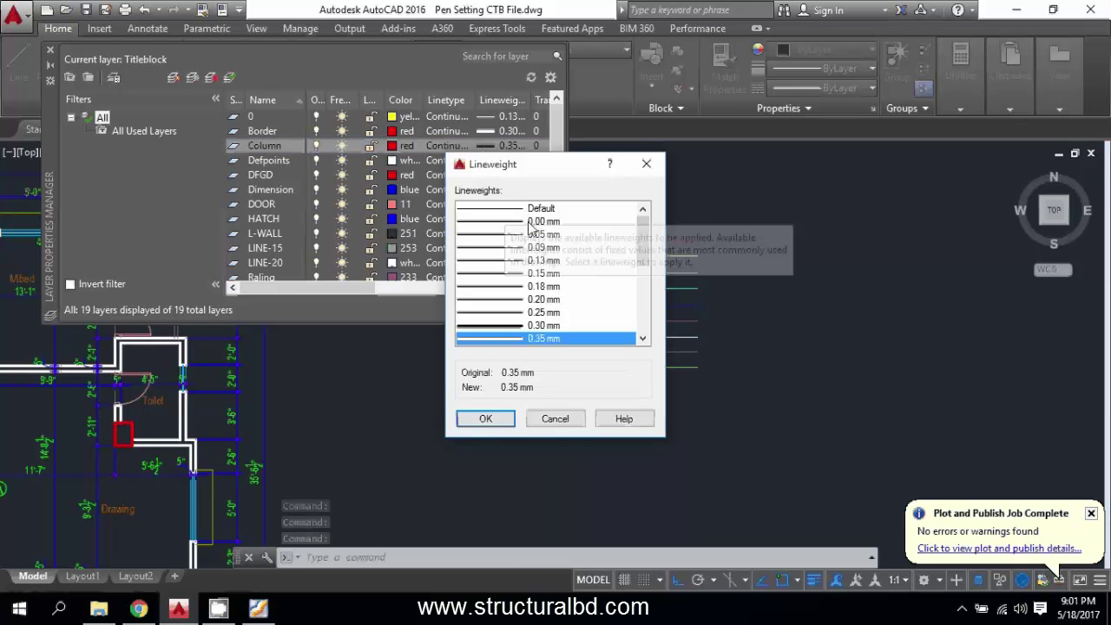
click(539, 208)
click(488, 419)
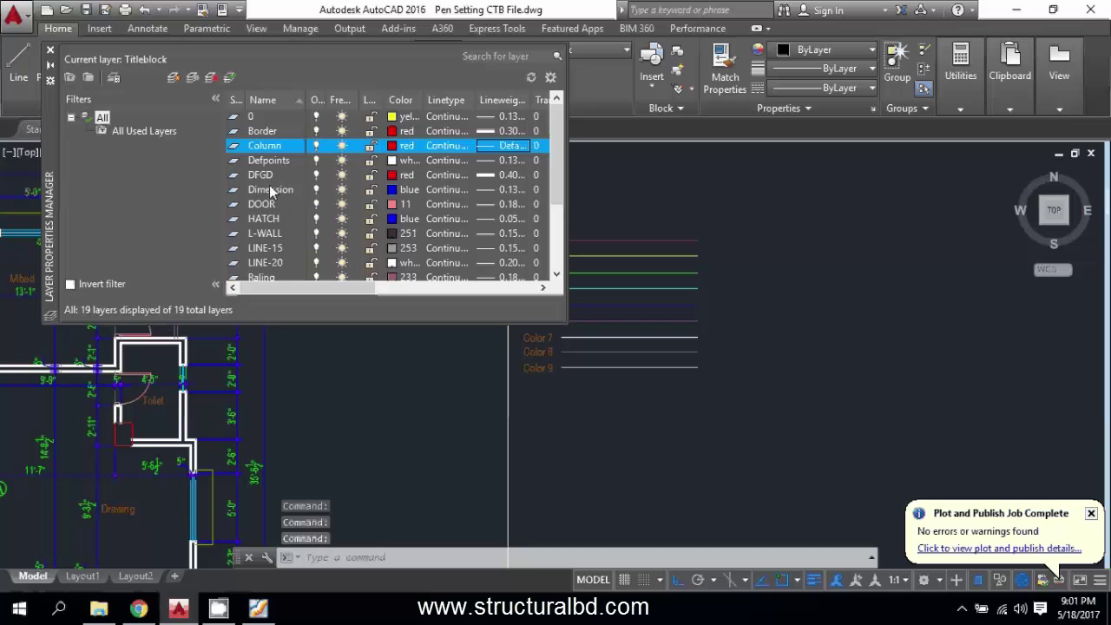
Set the lineweight of the Dimension and DFGD layers to Default.
click(499, 190)
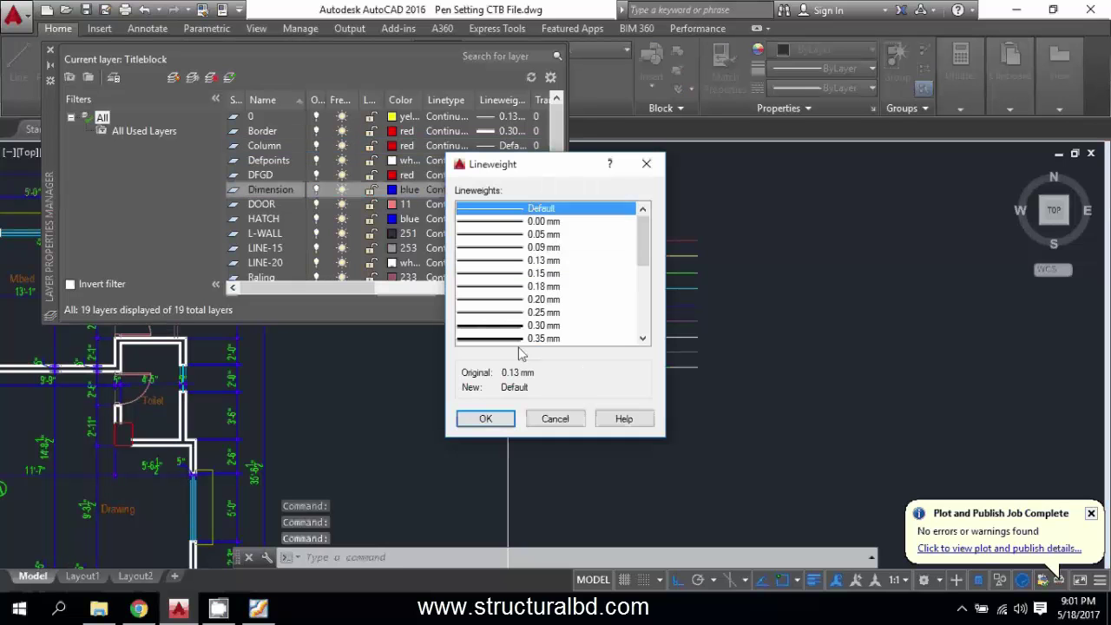
click(485, 418)
click(498, 174)
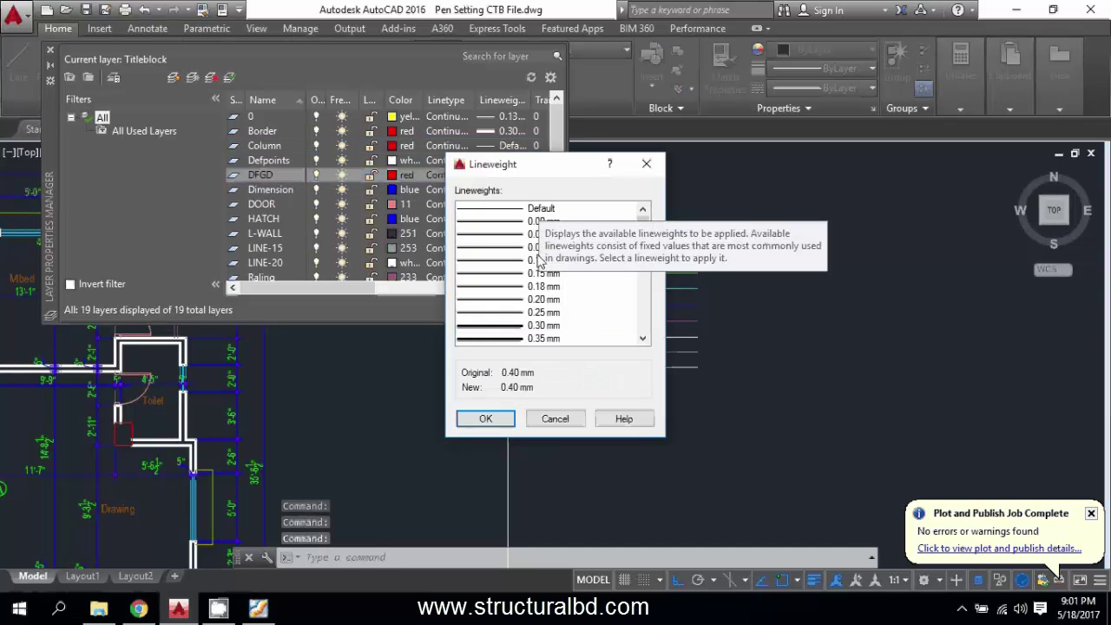
click(539, 248)
click(535, 211)
click(485, 419)
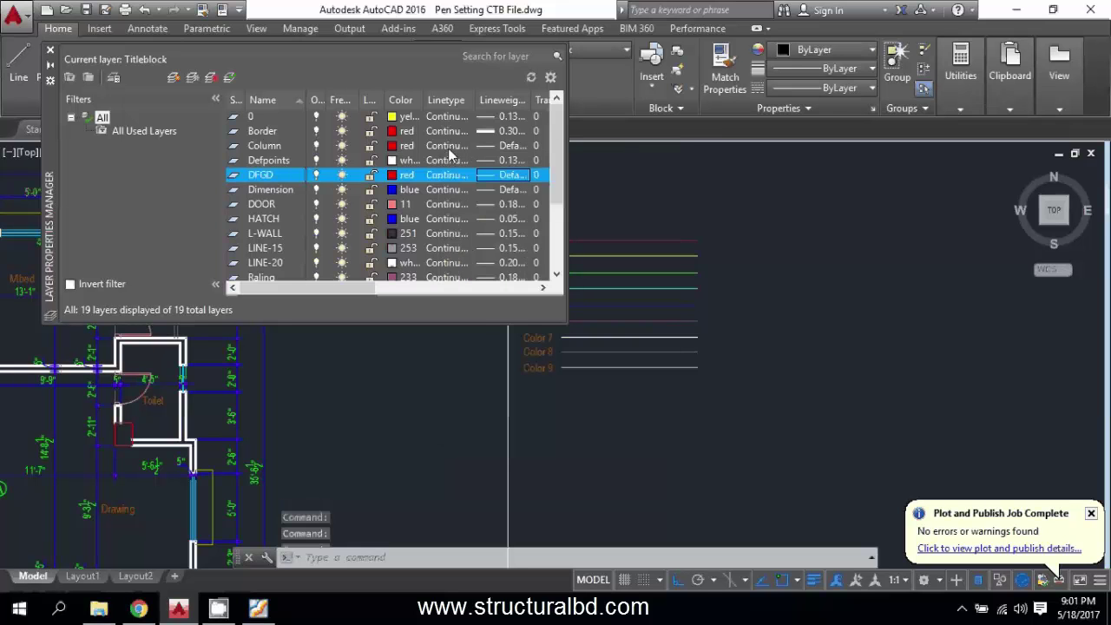
Set the lineweight of the Text and Wall layers to Default and close the layer properties.
scroll(301, 172, down, 2)
click(499, 233)
click(485, 418)
scroll(299, 220, down, 2)
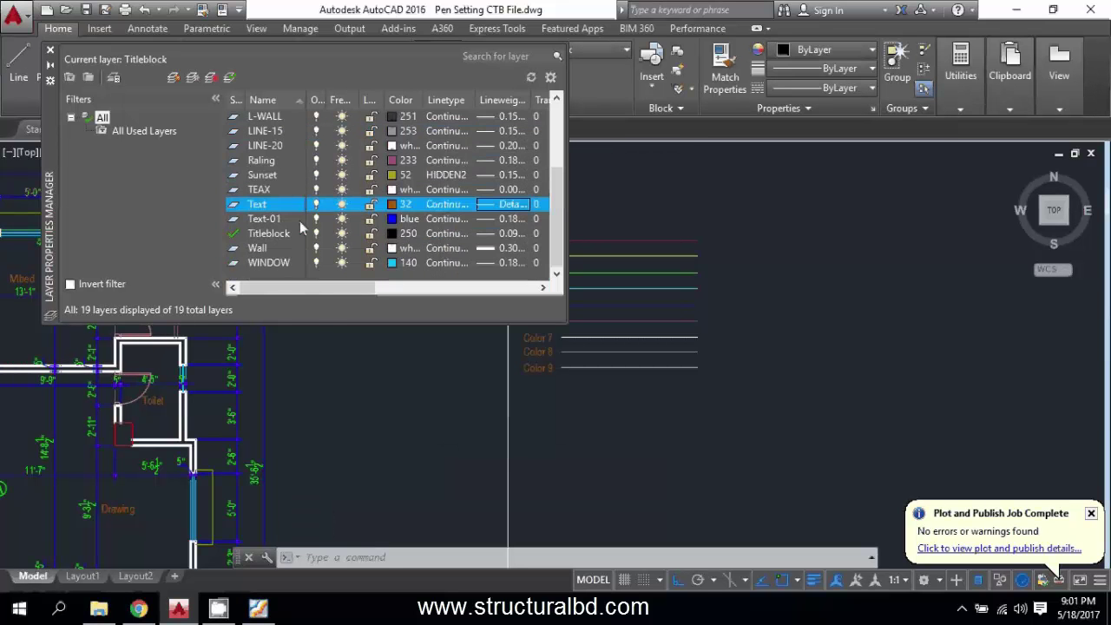
click(264, 248)
click(506, 249)
click(485, 418)
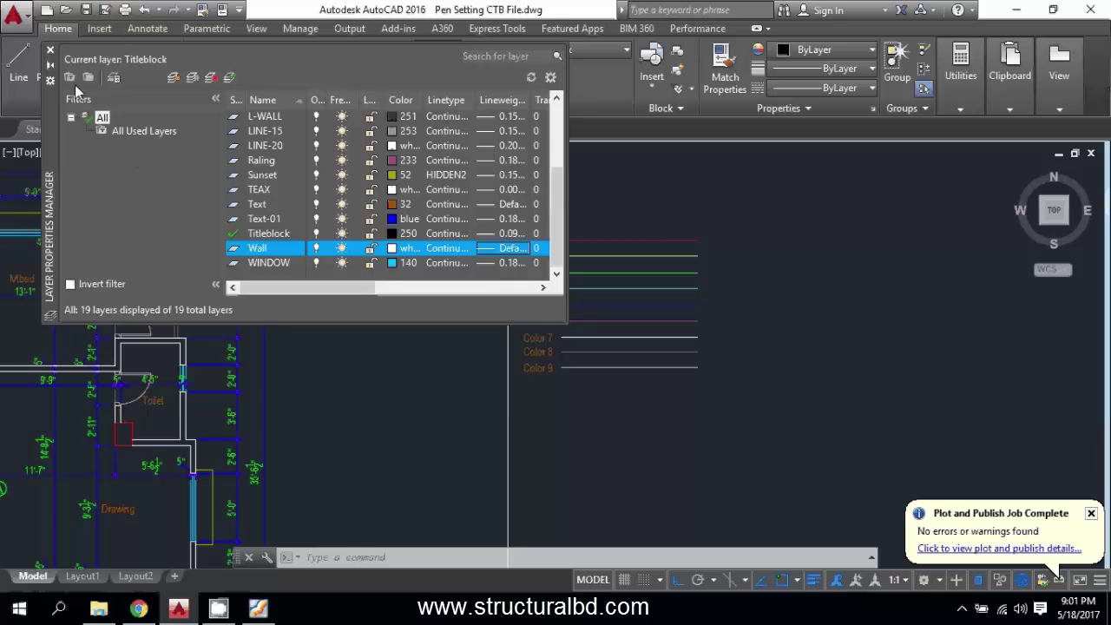
click(50, 50)
Switch to Layout1 and preview its plot with the New Pen.ctb plot style table.
scroll(560, 307, down, 5)
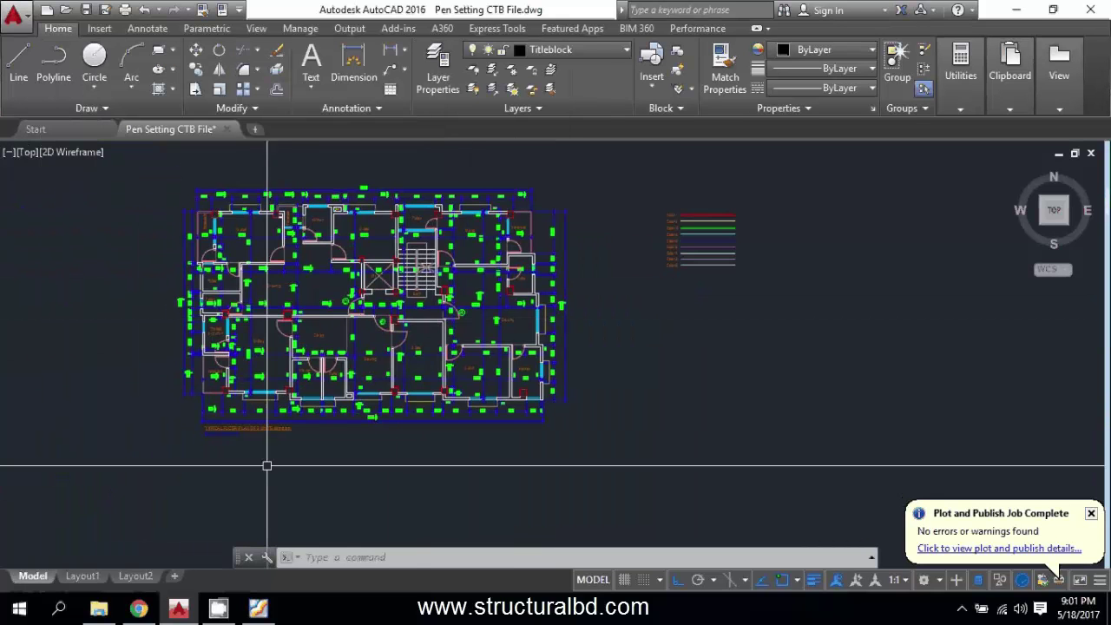
click(82, 575)
scroll(495, 329, up, 3)
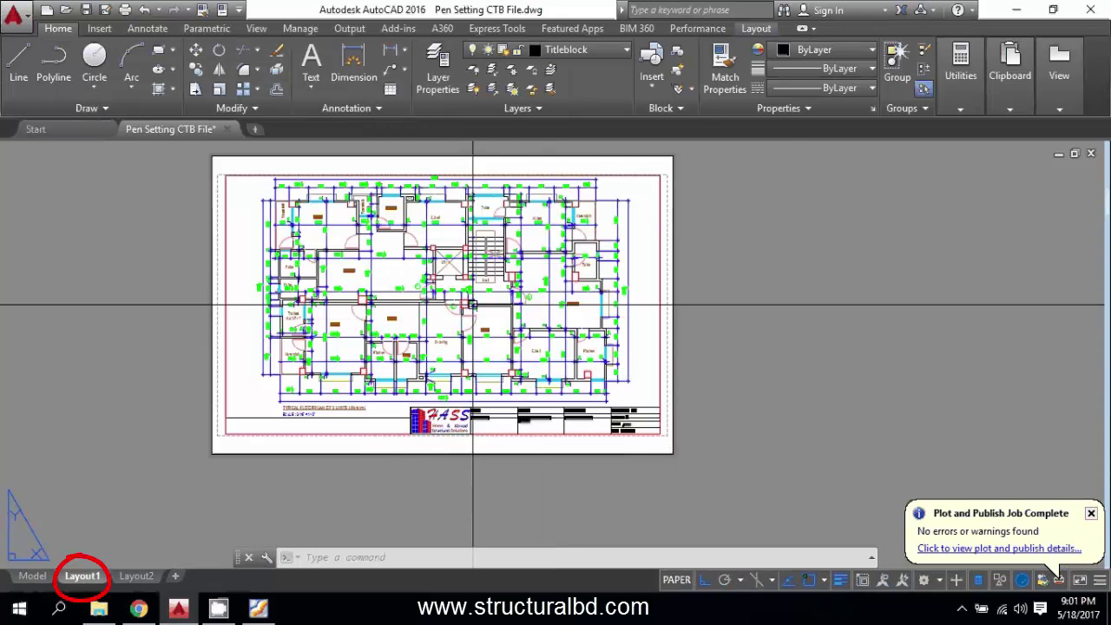
click(125, 9)
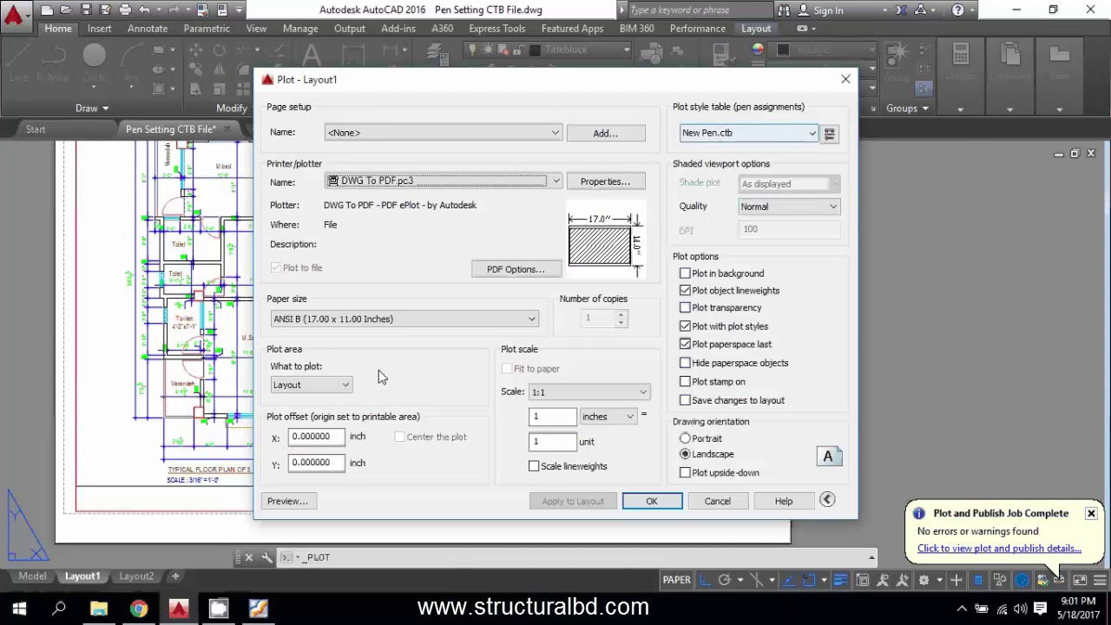
click(287, 501)
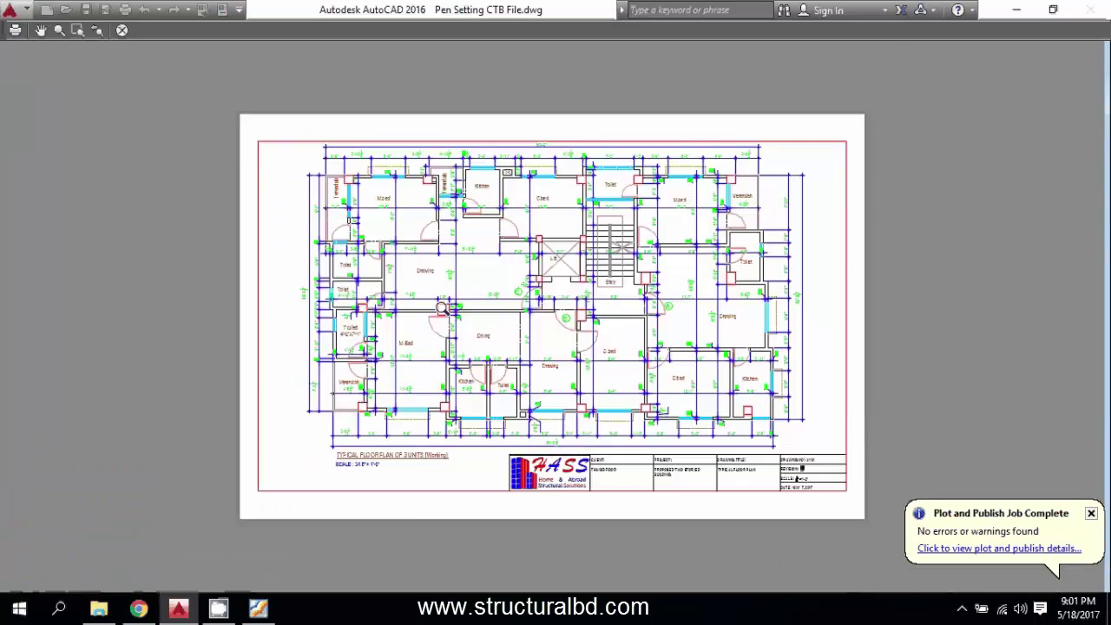
Examine the floor plan's line colors and thicknesses in the Layout1 plot preview, and leave the plot without printing.
scroll(453, 193, up, 5)
scroll(453, 193, down, 5)
scroll(552, 219, up, 8)
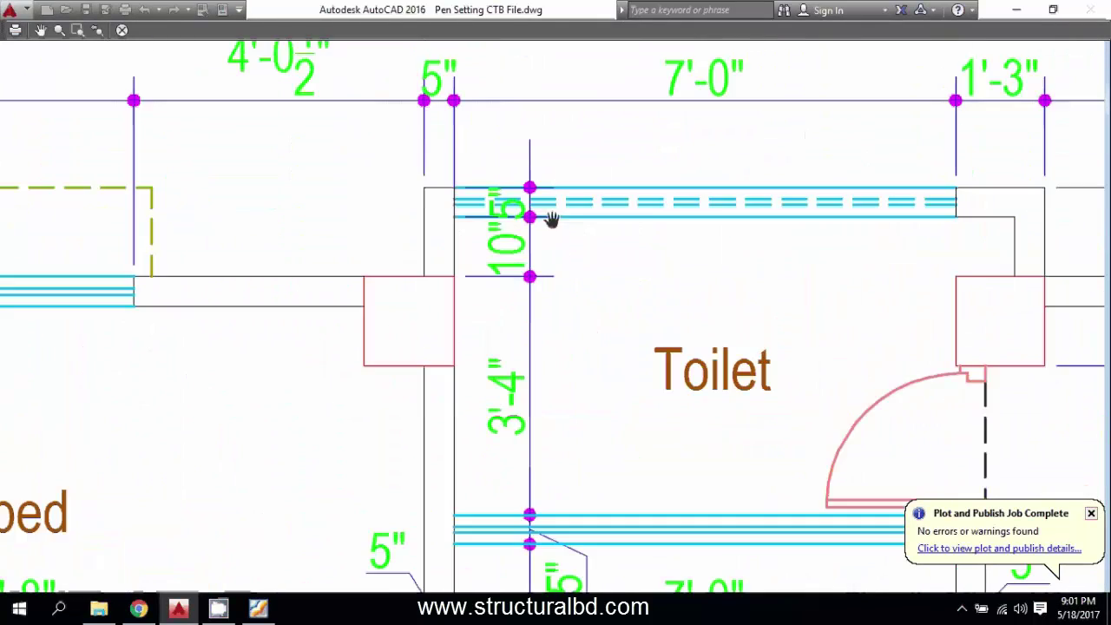
scroll(404, 322, down, 8)
scroll(372, 292, up, 6)
scroll(560, 307, down, 2)
drag(402, 247, 422, 253)
drag(199, 166, 527, 191)
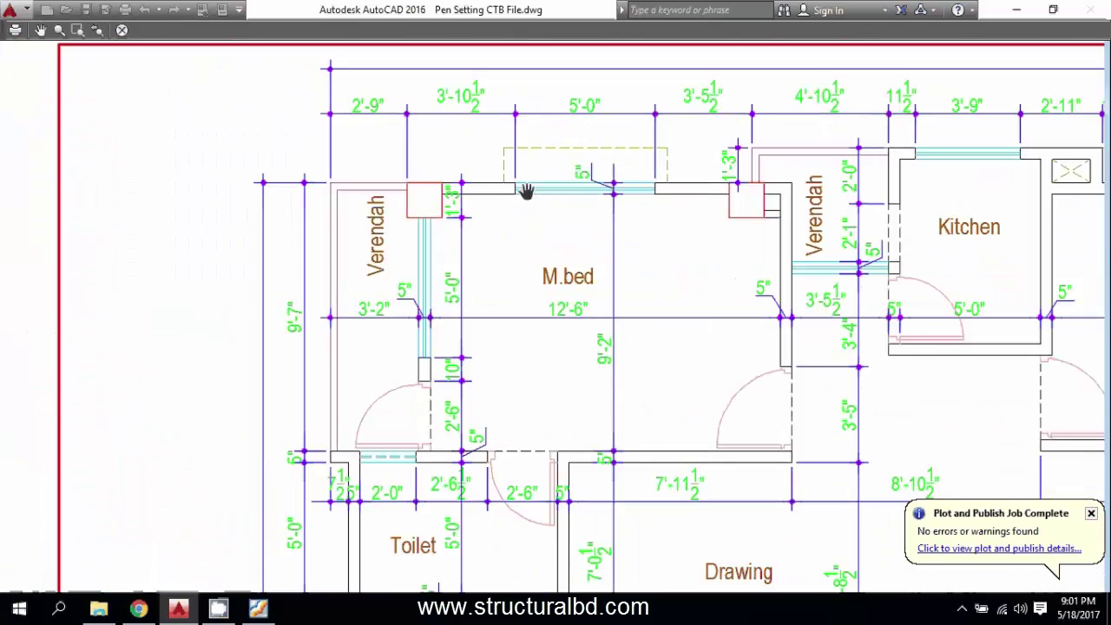
scroll(639, 317, down, 6)
key(Escape)
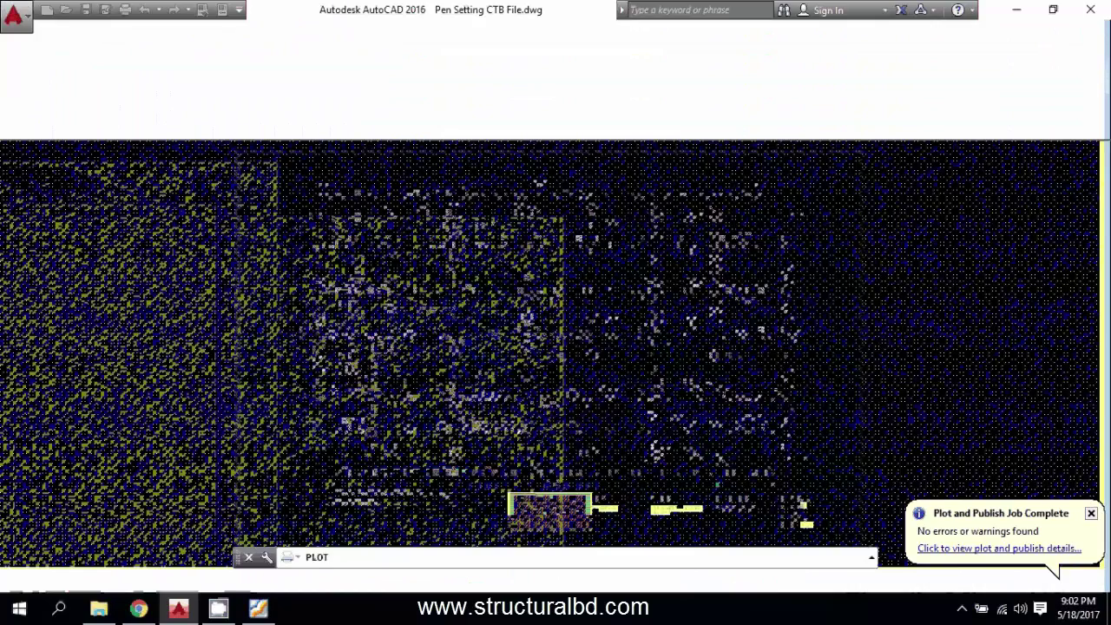
key(Escape)
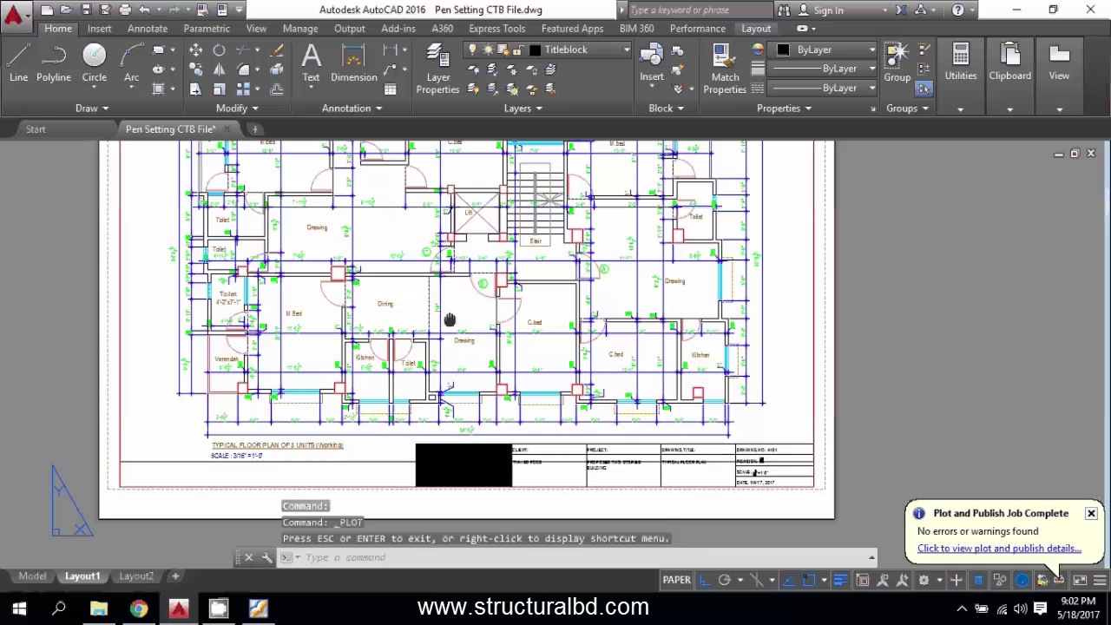
Switch to model space and open New Pen.ctb for editing from the plot settings.
key(ctrl+Page_Up)
scroll(538, 325, down, 4)
scroll(456, 417, up, 7)
text(plot)
key(Return)
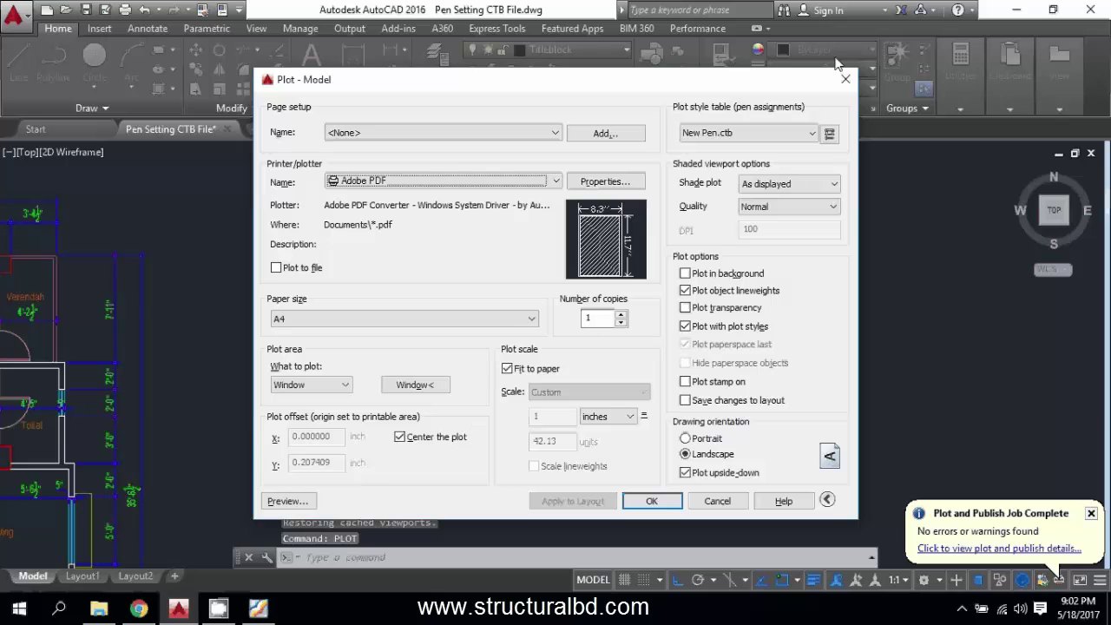
click(829, 133)
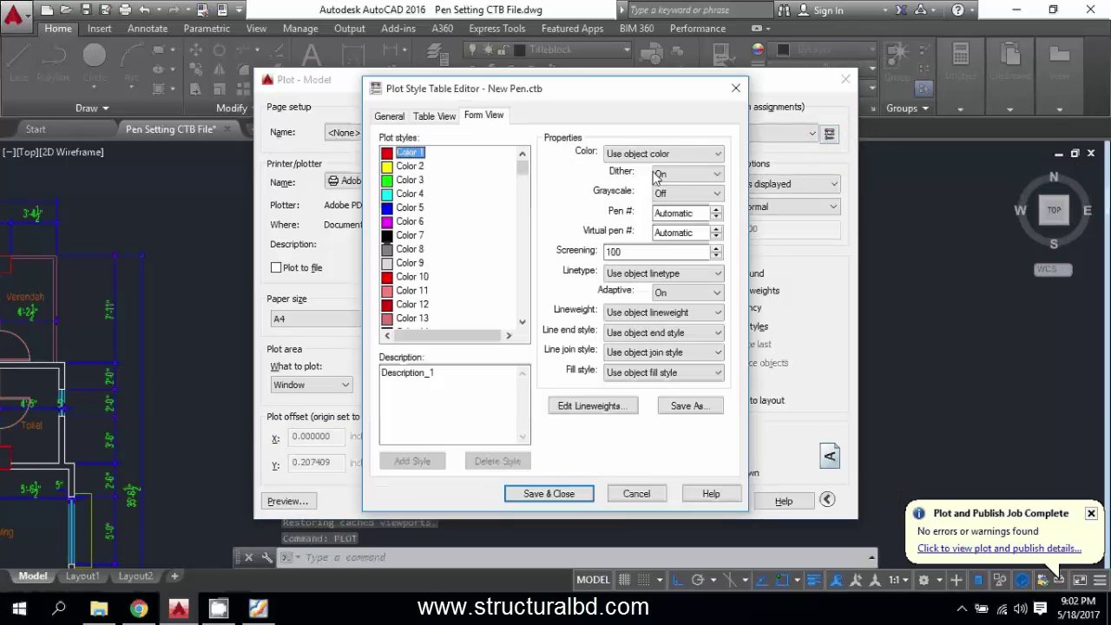
drag(564, 88, 542, 70)
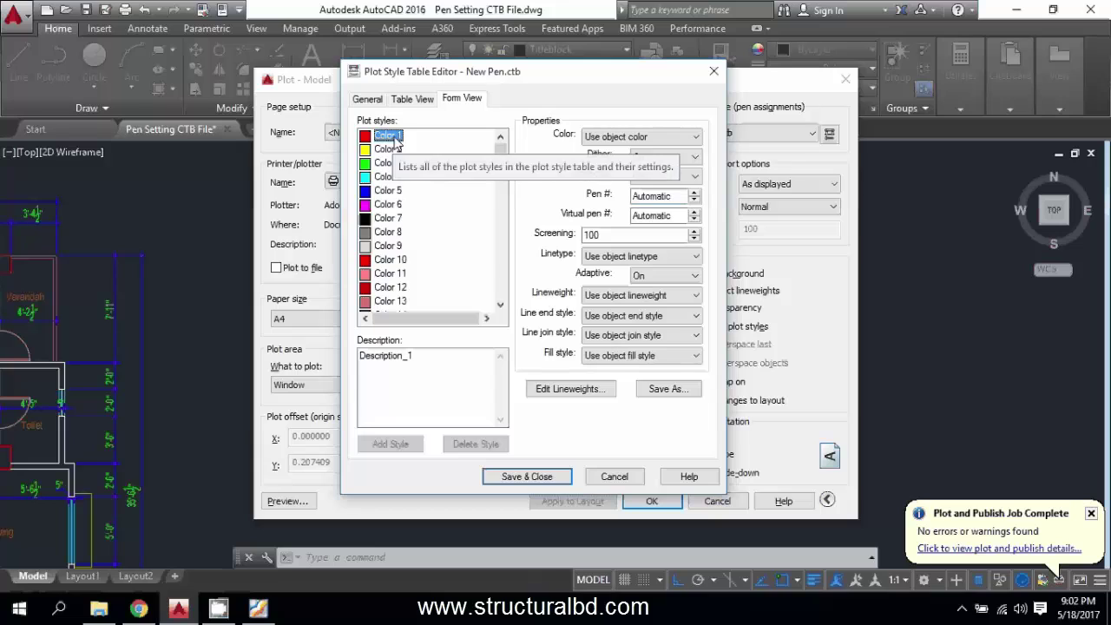
Set Color 1 in New Pen.ctb to plot in Black with a 0.3500 mm lineweight.
click(657, 138)
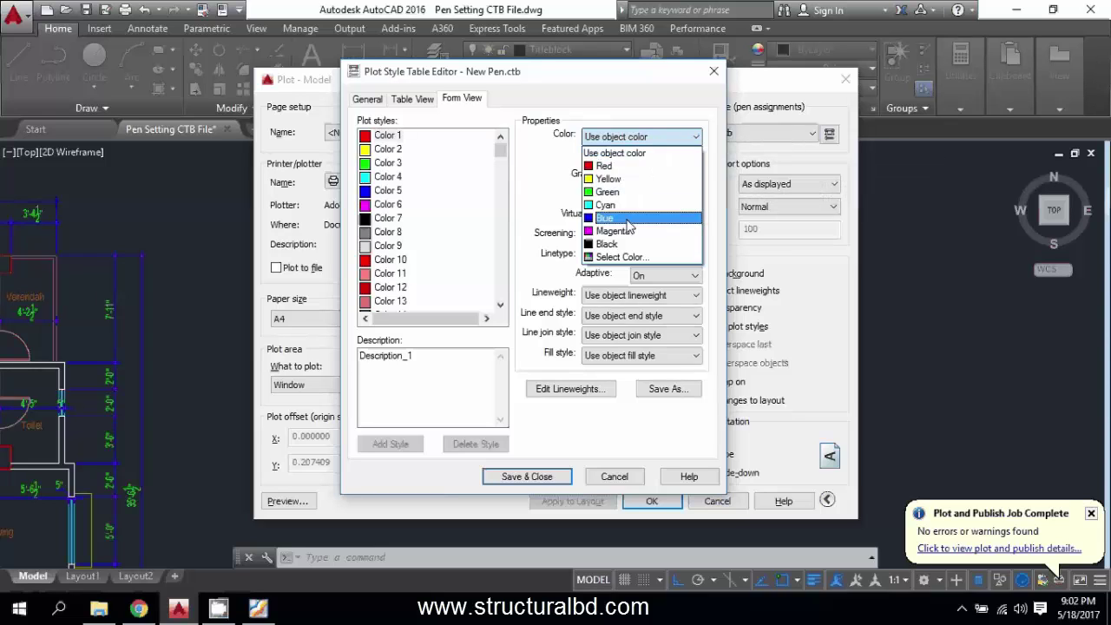
click(638, 244)
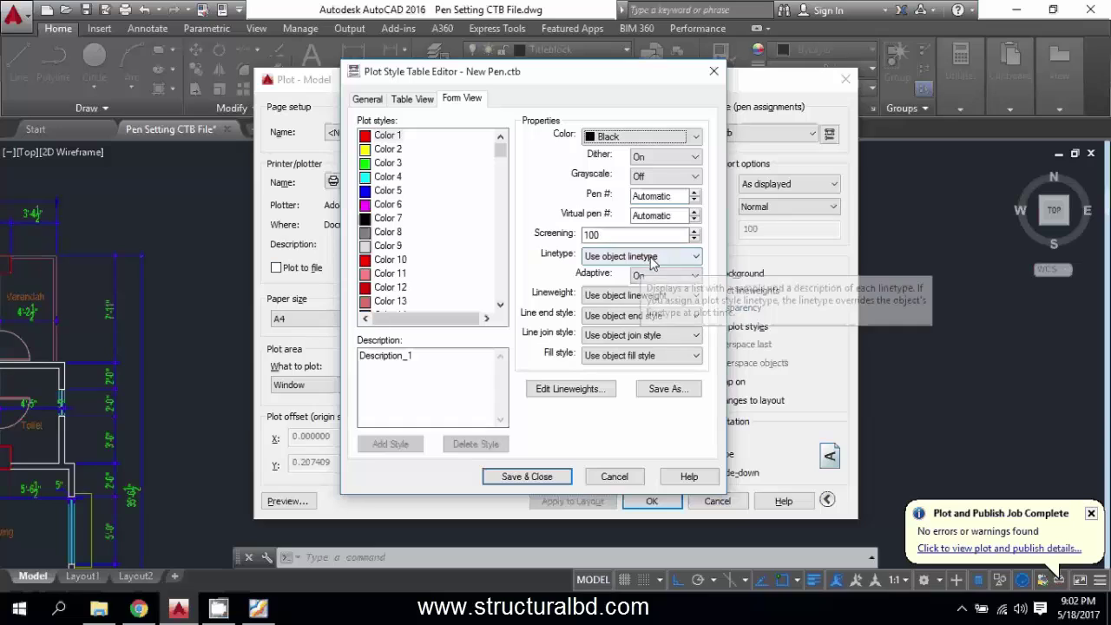
click(681, 294)
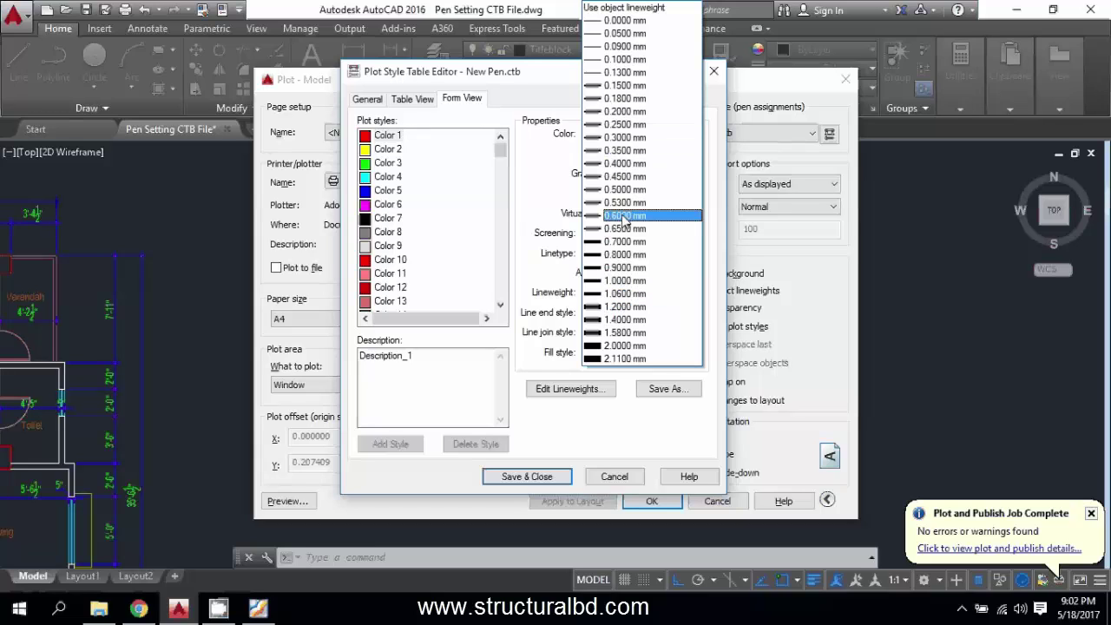
click(619, 154)
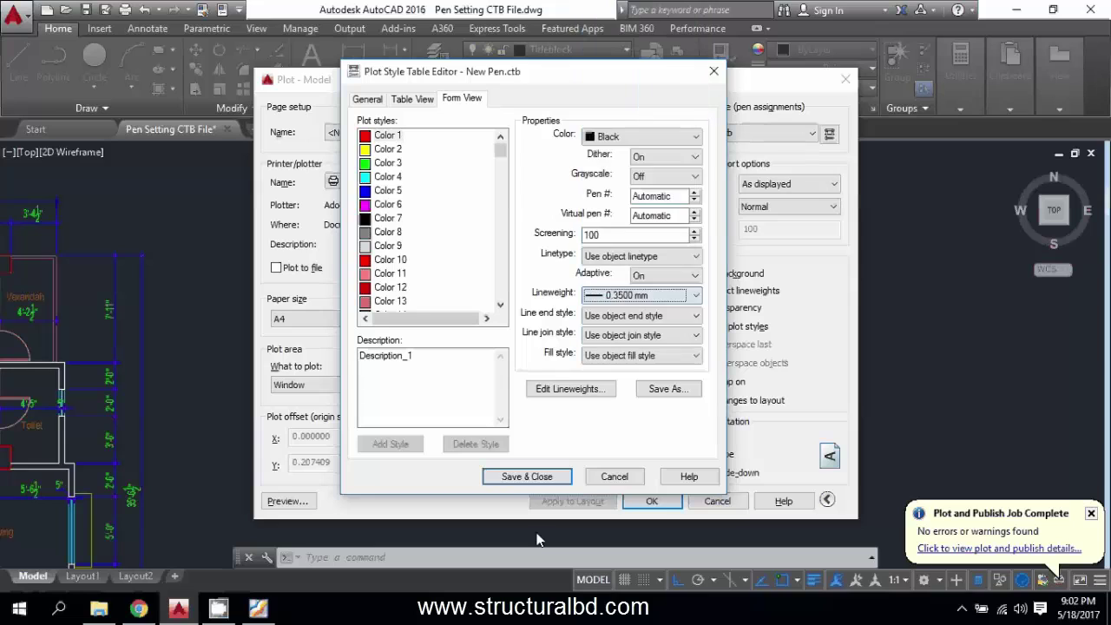
Set Color 2 in New Pen.ctb to plot in Black with a 0.1300 mm lineweight.
click(388, 149)
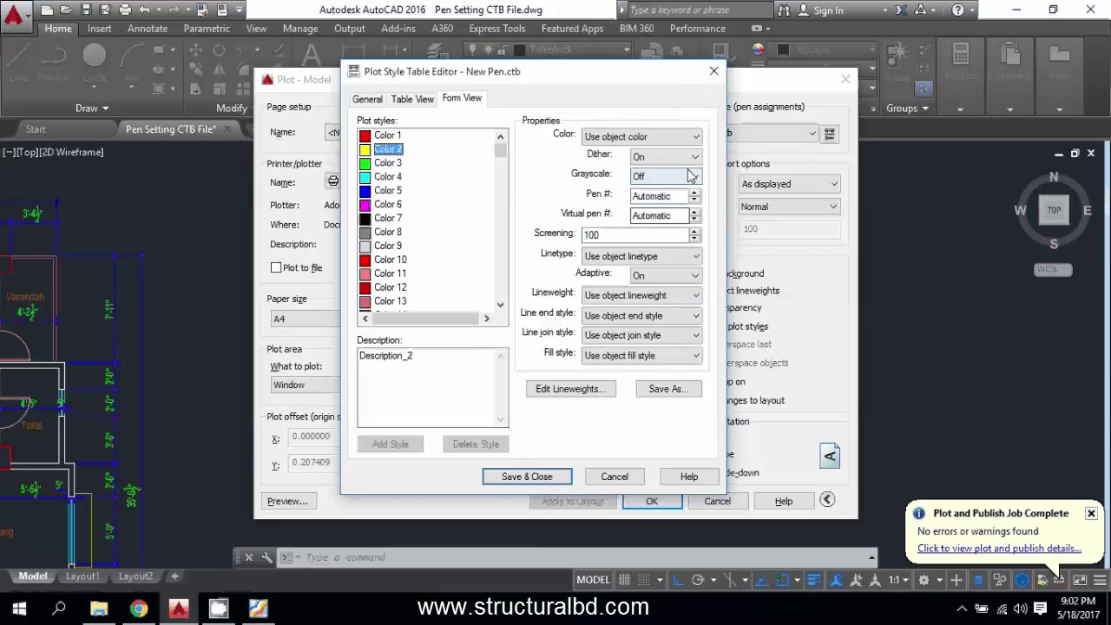
click(642, 136)
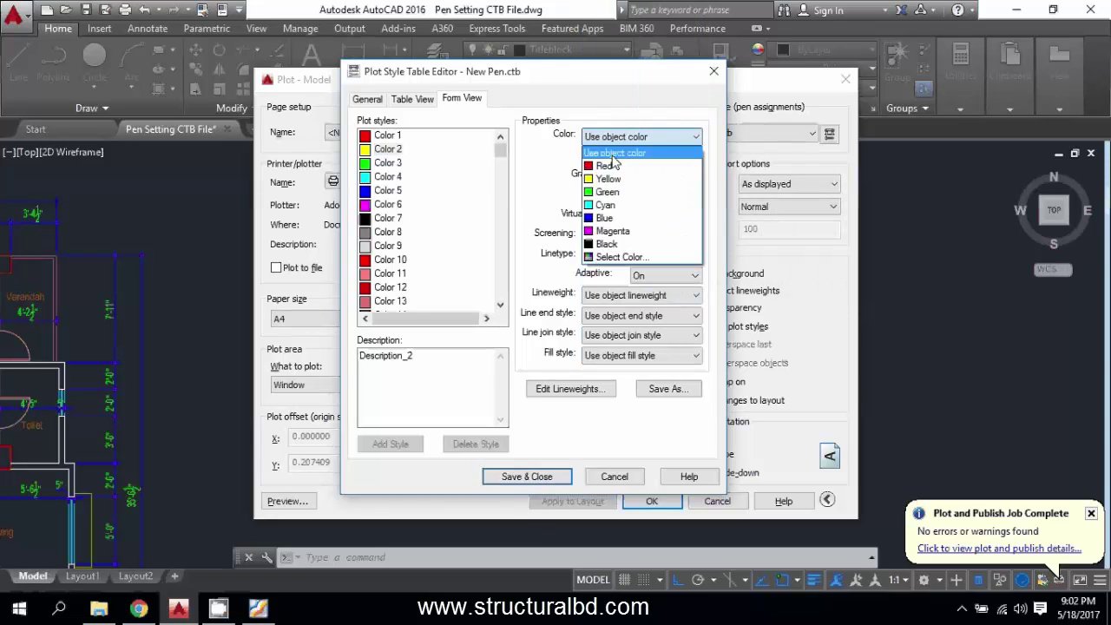
click(611, 236)
click(634, 256)
click(628, 251)
click(661, 293)
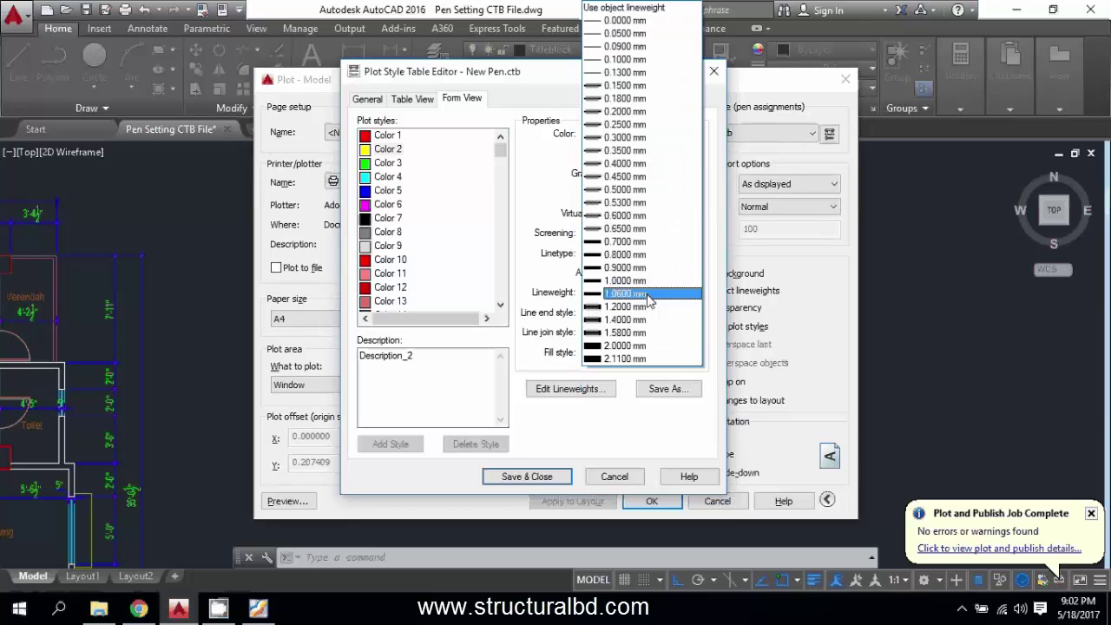
click(624, 73)
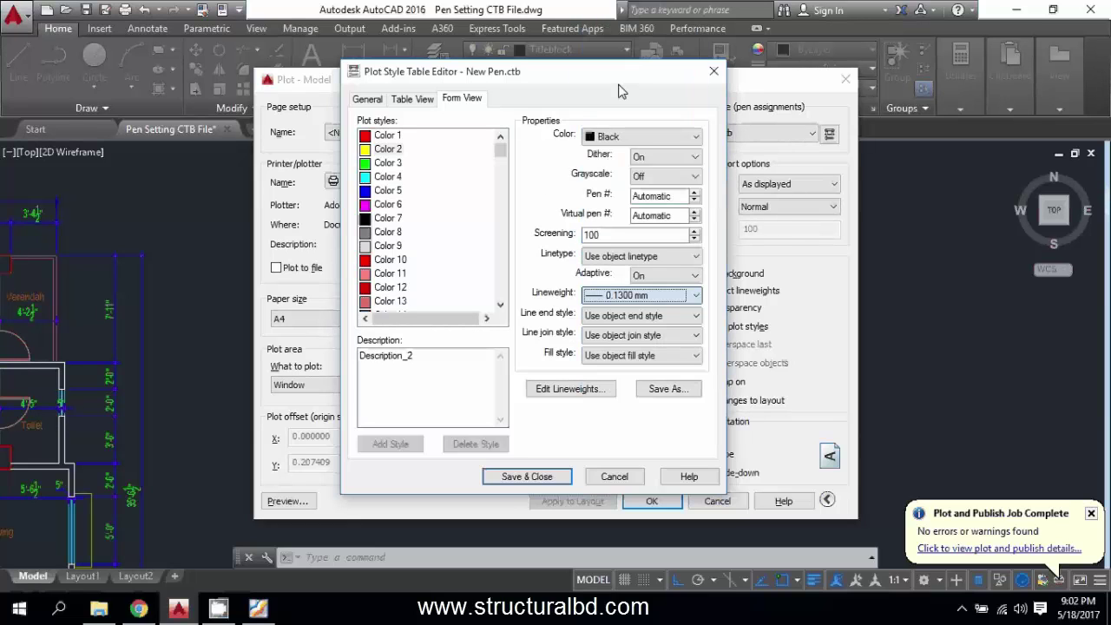
Set Color 3 to plot in Black at 0.3000 mm, save New Pen.ctb and leave the plot settings without plotting.
click(390, 162)
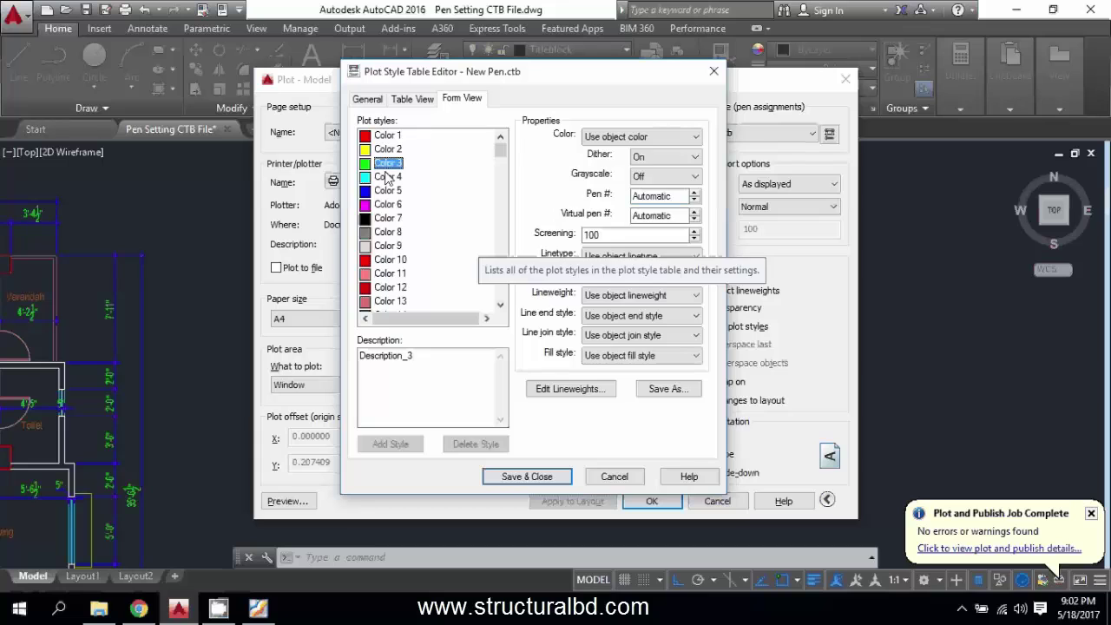
click(607, 139)
click(605, 244)
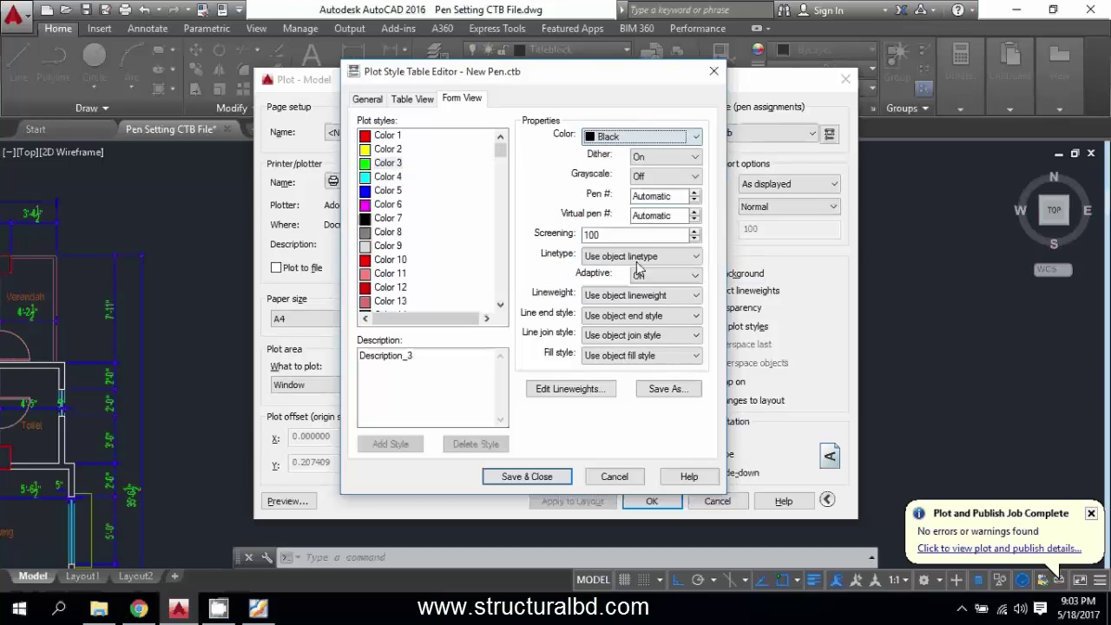
click(651, 294)
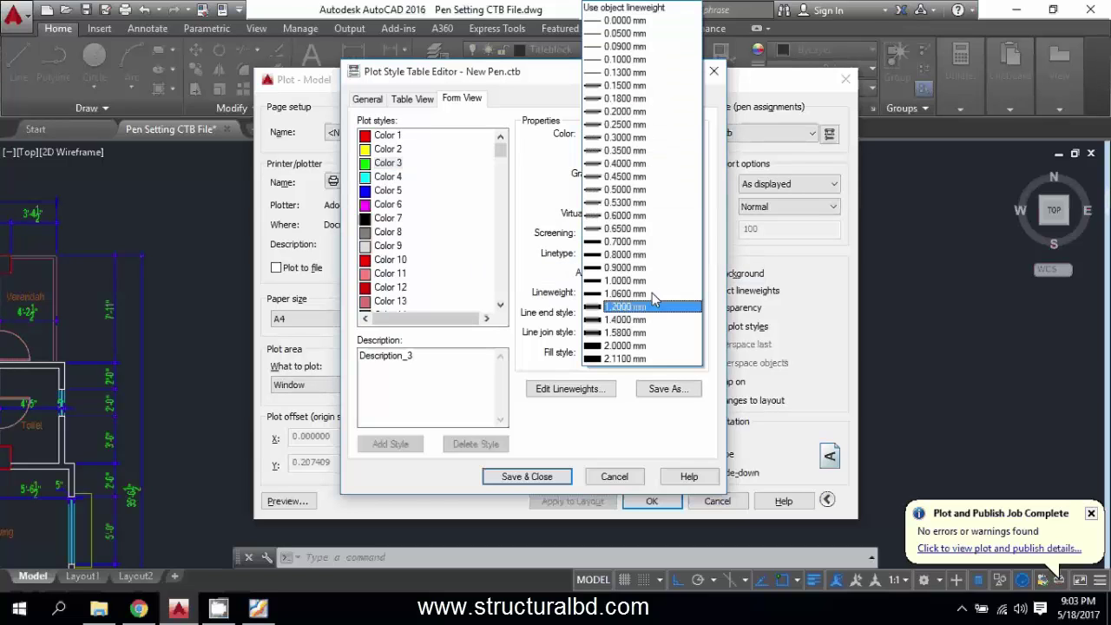
click(624, 137)
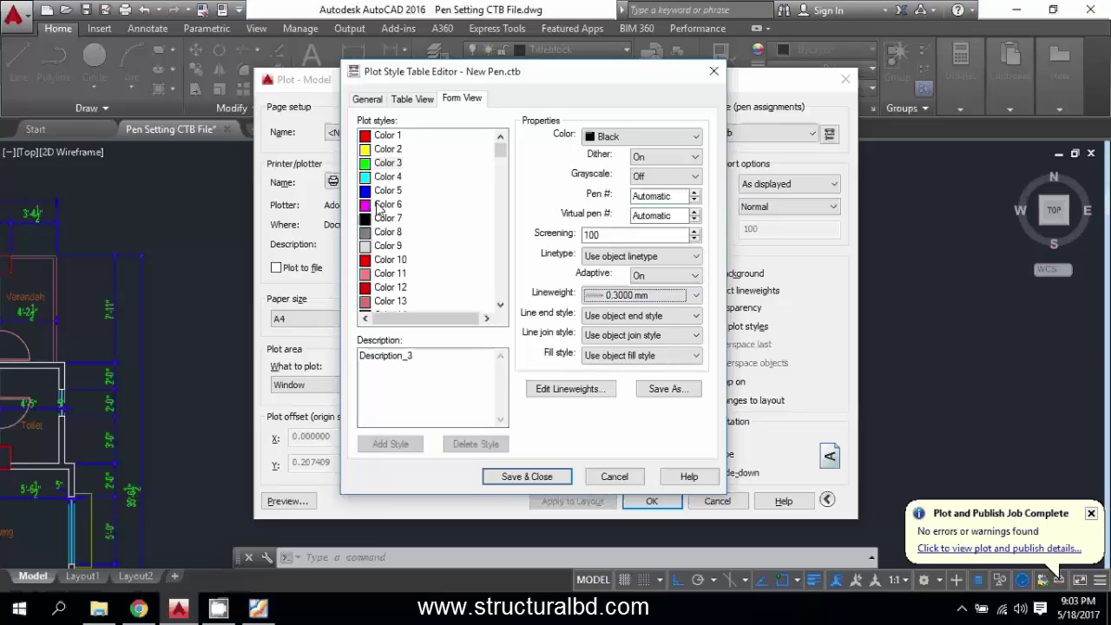
click(526, 479)
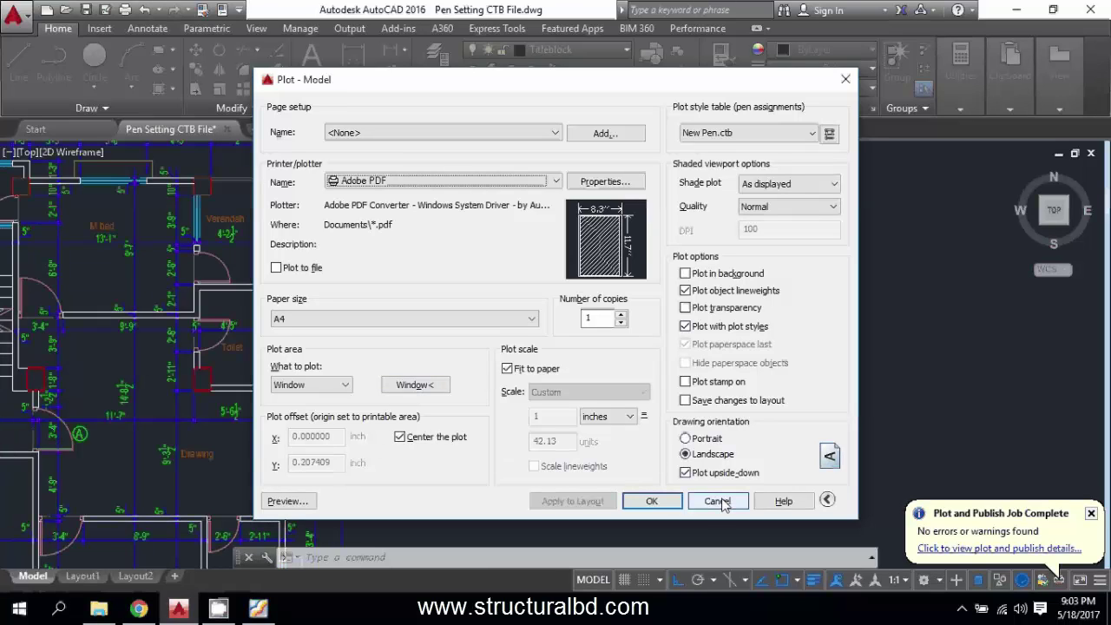
click(717, 501)
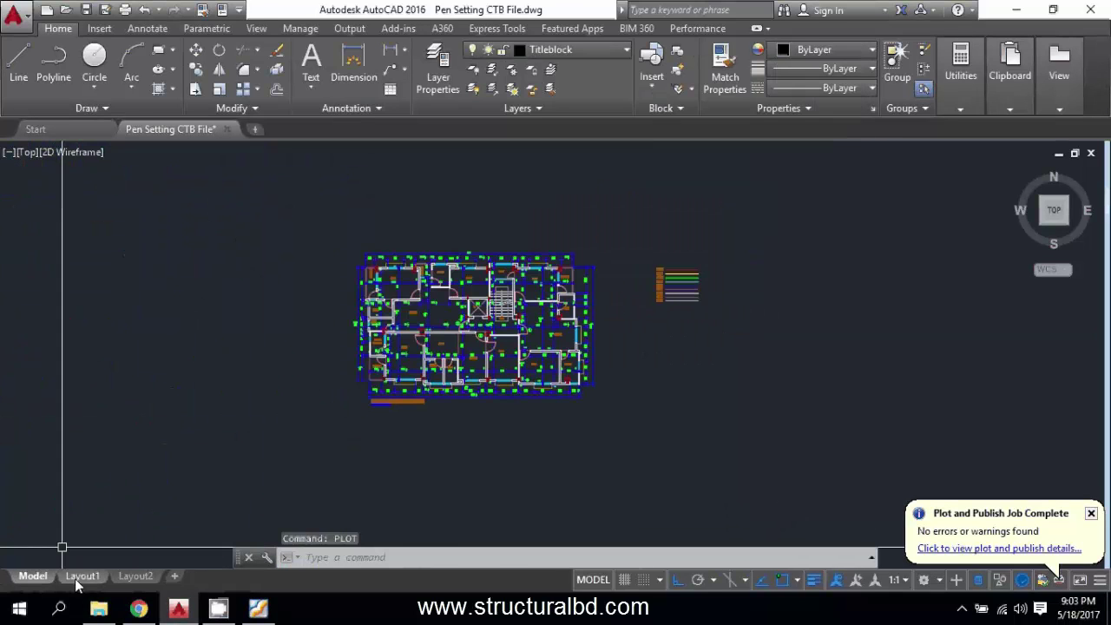
Switch to Layout1 and open a plot preview with the edited New Pen.ctb pen assignments.
click(87, 576)
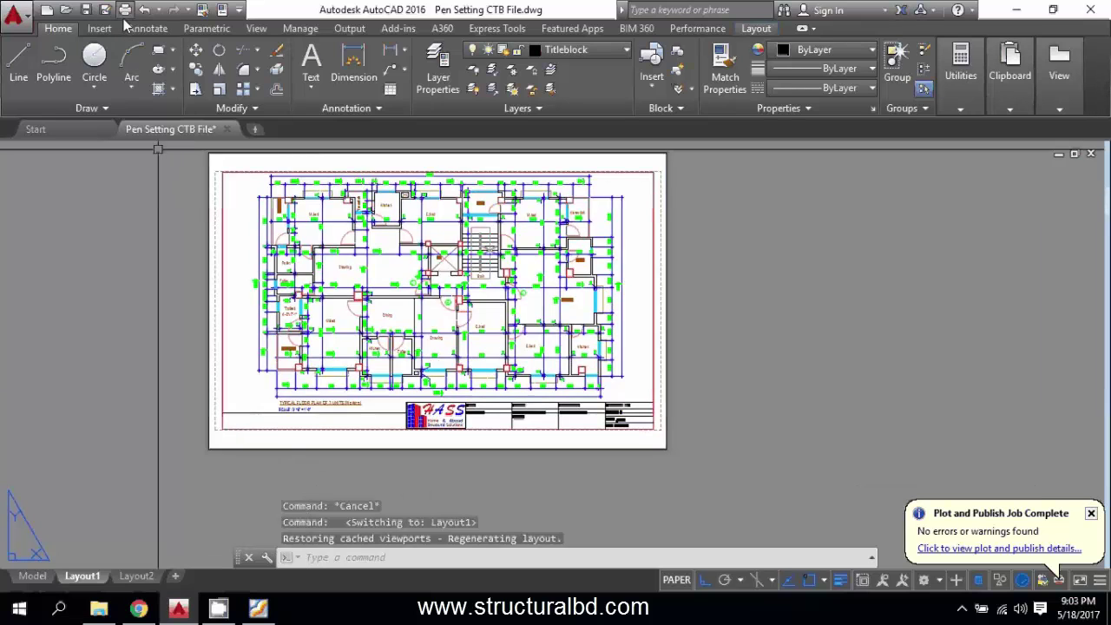
click(125, 10)
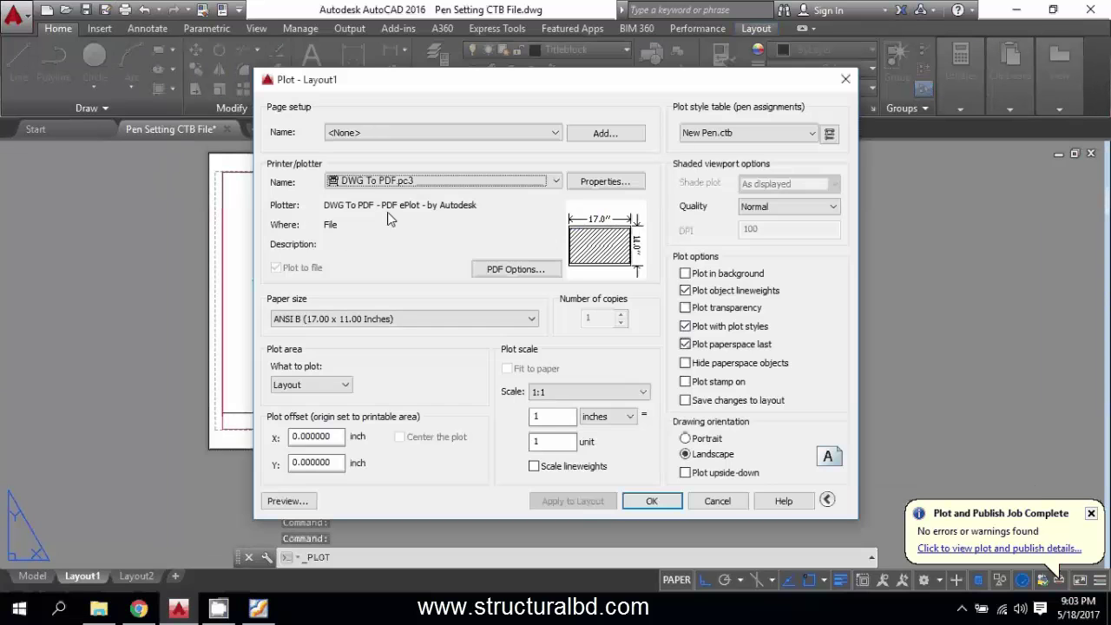
click(282, 501)
Examine the plotted colors and line thicknesses of the columns, walls and dimensions around the bedroom, and exit the preview.
scroll(479, 216, down, 4)
scroll(426, 245, up, 6)
scroll(330, 251, down, 1)
scroll(537, 255, up, 1)
scroll(504, 218, down, 3)
scroll(427, 265, up, 3)
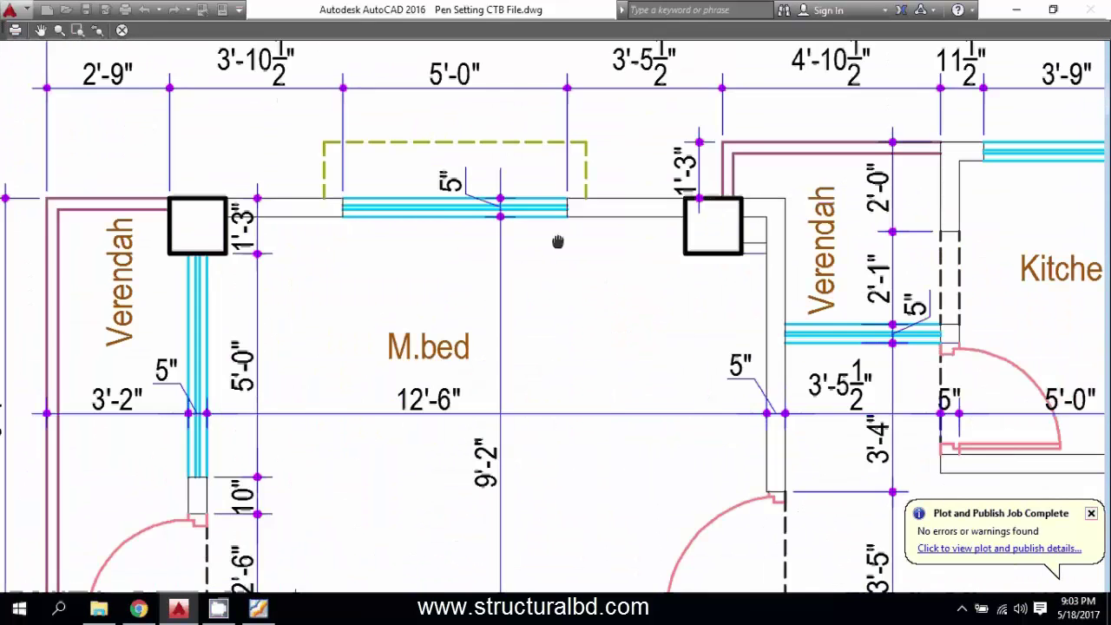
drag(558, 242, 493, 263)
scroll(558, 263, up, 2)
scroll(509, 292, down, 5)
key(Escape)
Return to model space and set the Column layer's color to red in the layer properties.
click(32, 576)
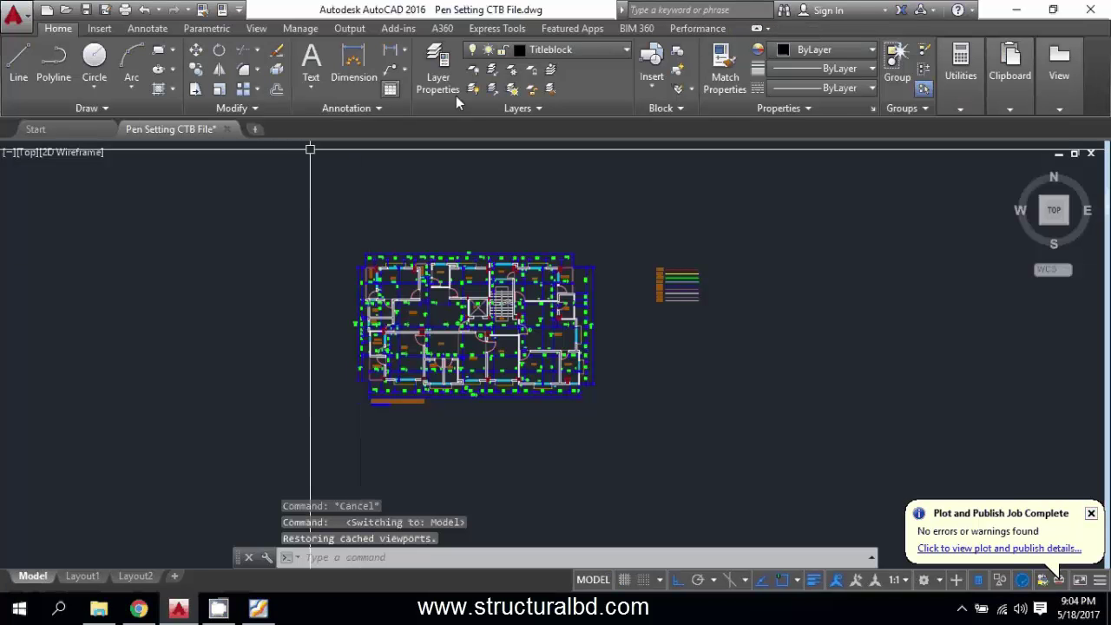
click(444, 66)
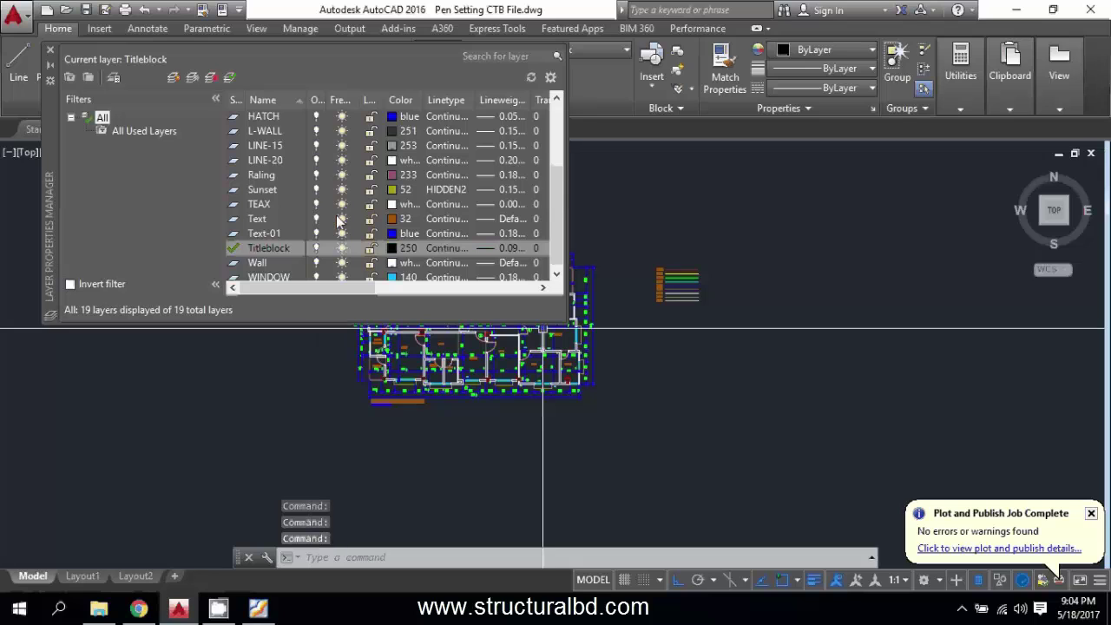
scroll(270, 224, up, 2)
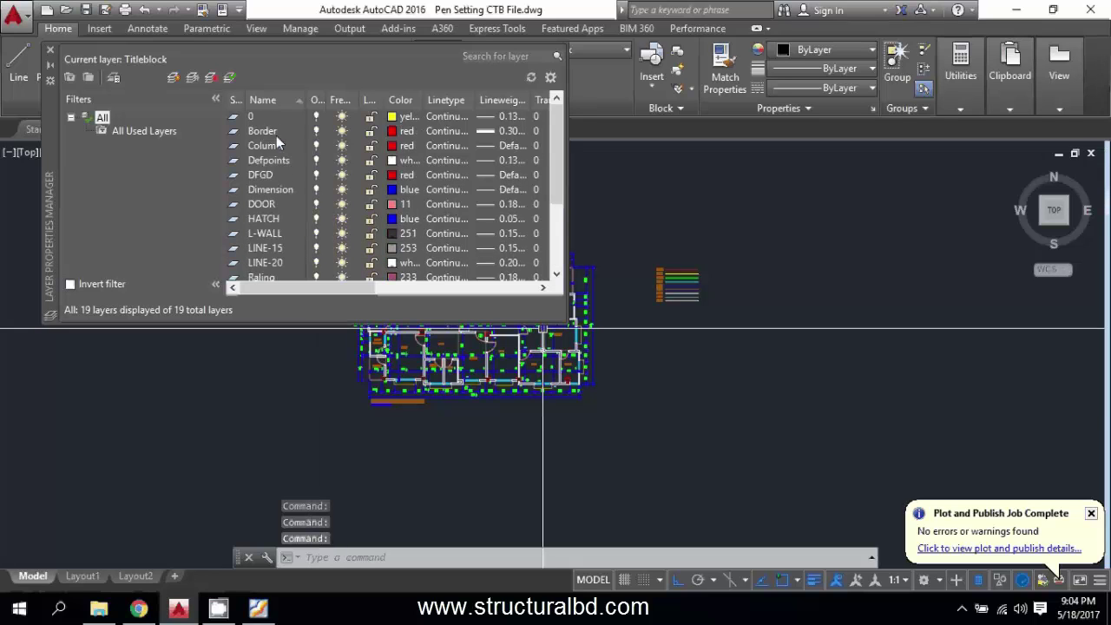
click(276, 144)
click(391, 146)
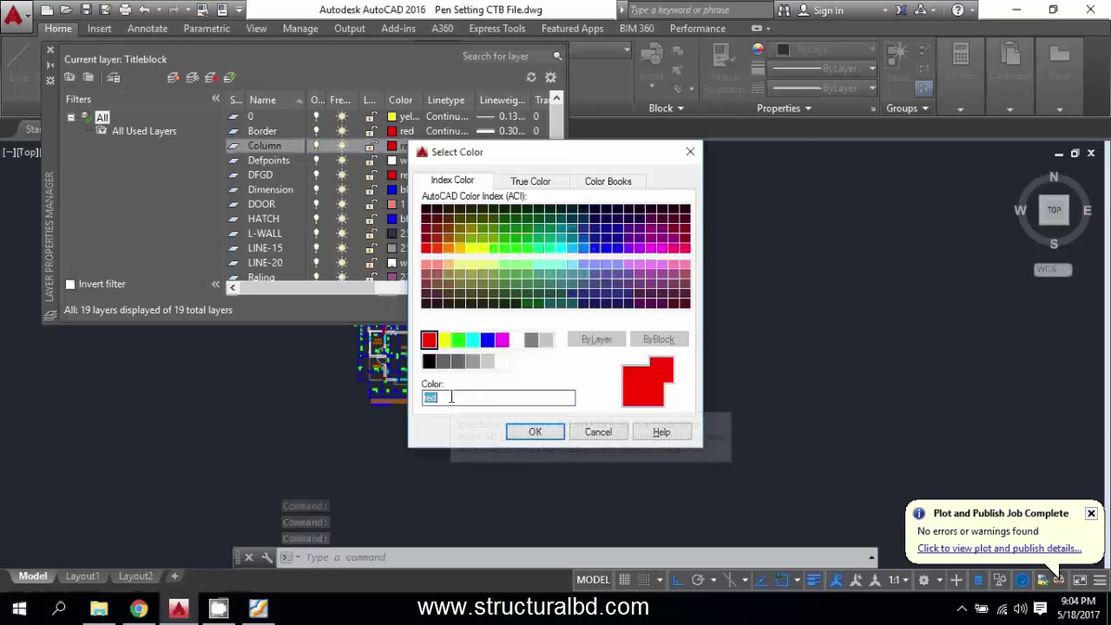
click(534, 432)
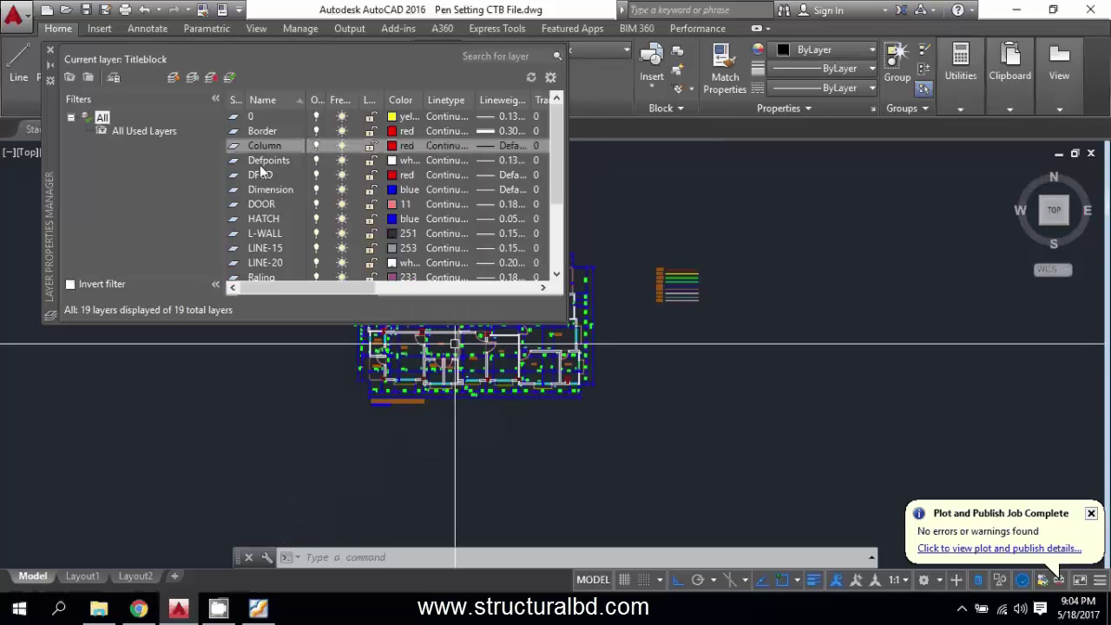
Set the Wall layer's color to green (index 3).
click(268, 234)
scroll(280, 247, down, 3)
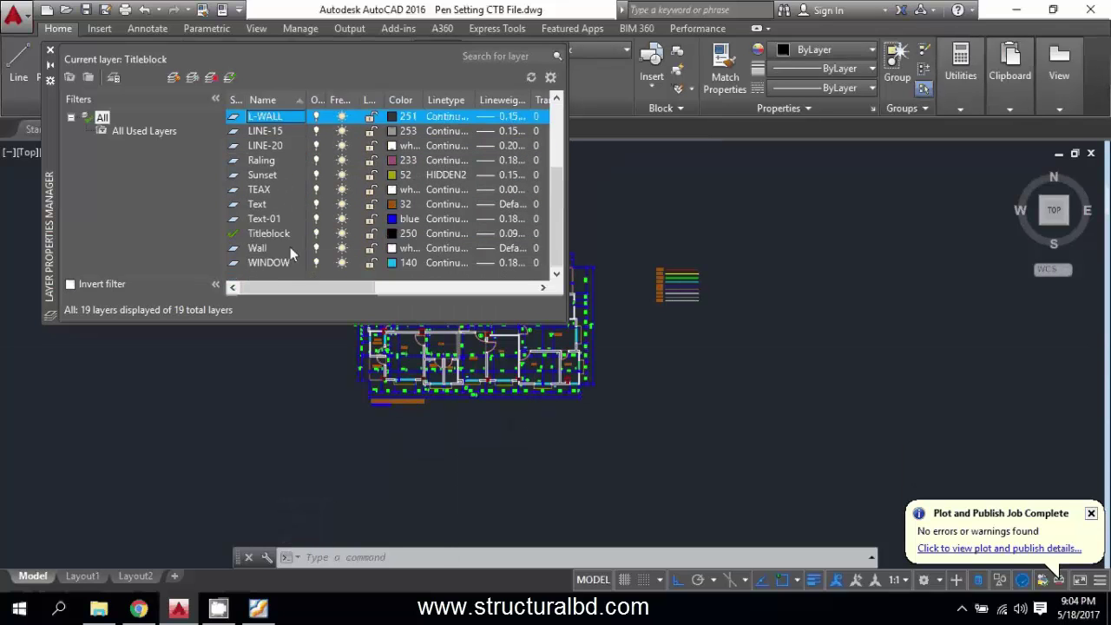
click(290, 248)
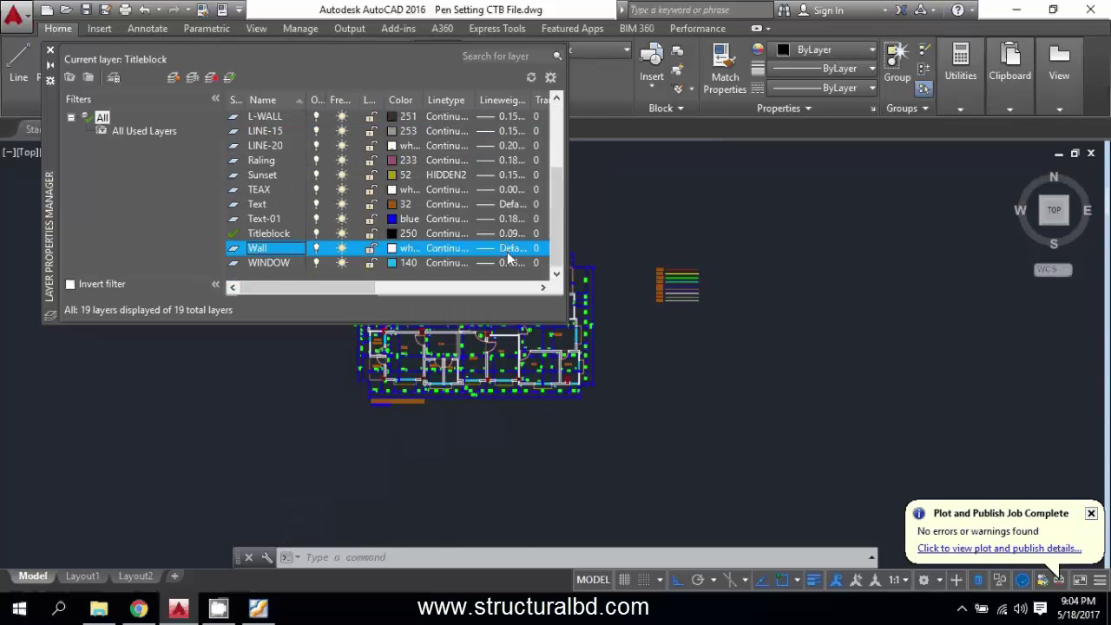
click(391, 248)
text(3)
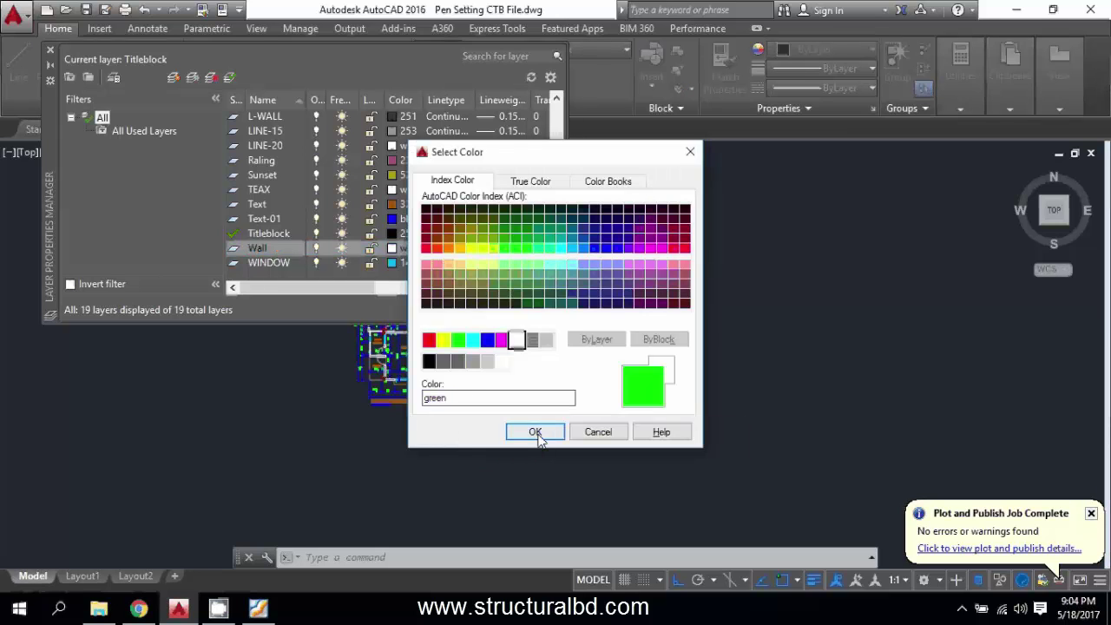
click(535, 432)
Set the Dimension layer's color to index 2 and close the layer properties.
scroll(277, 157, up, 1)
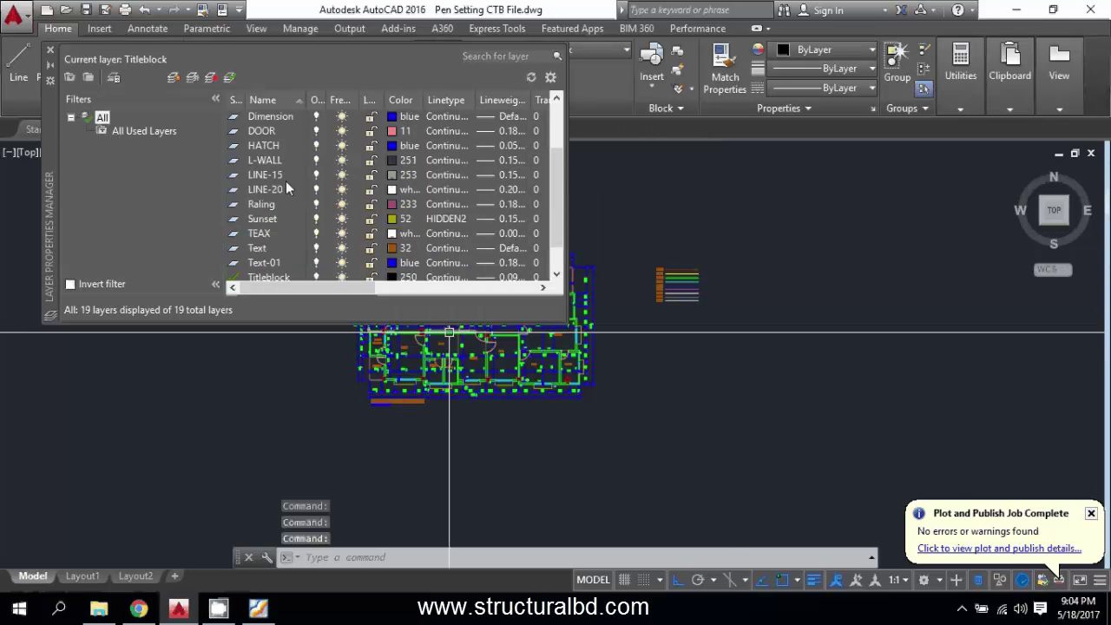
scroll(274, 165, up, 1)
click(276, 159)
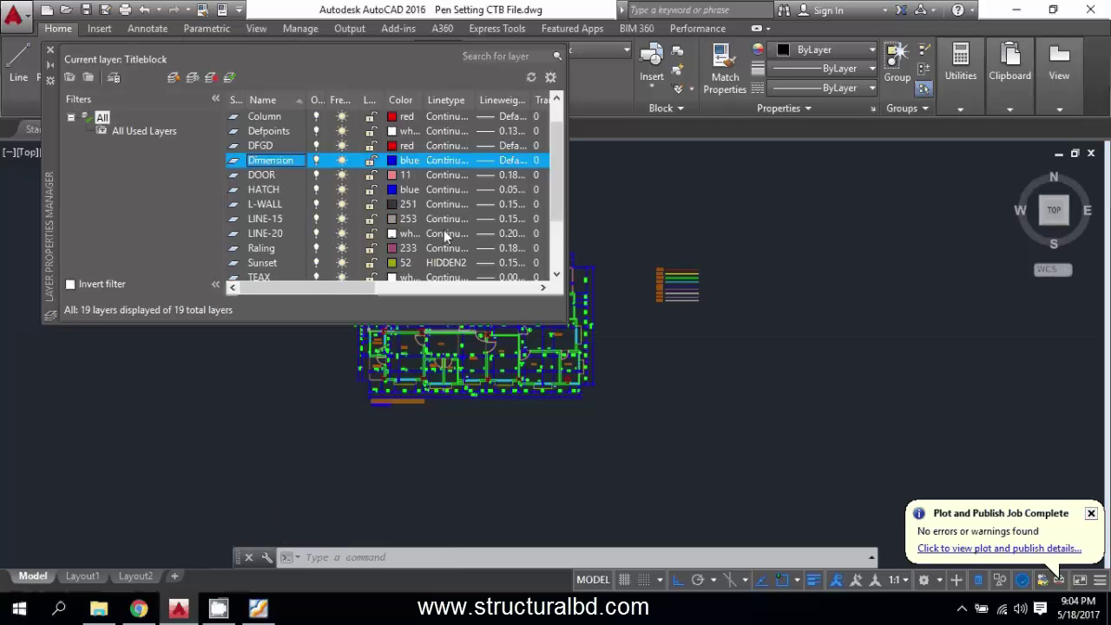
click(395, 160)
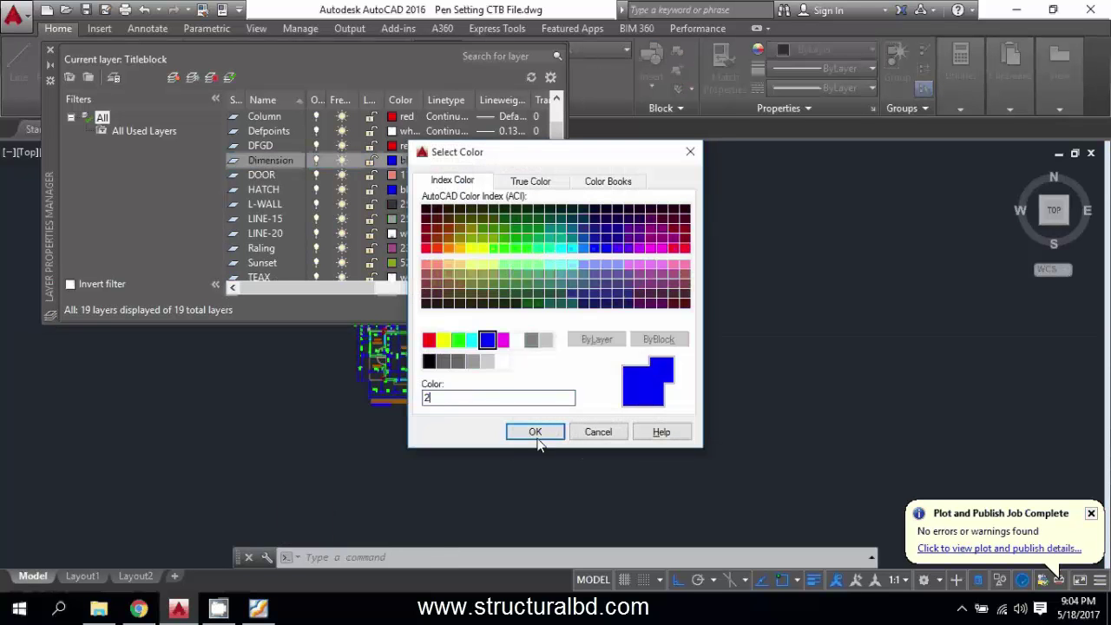
click(534, 431)
click(49, 50)
Preview the Layout1 plot again and check the wall, column and dimension line thicknesses around the bedroom.
click(82, 575)
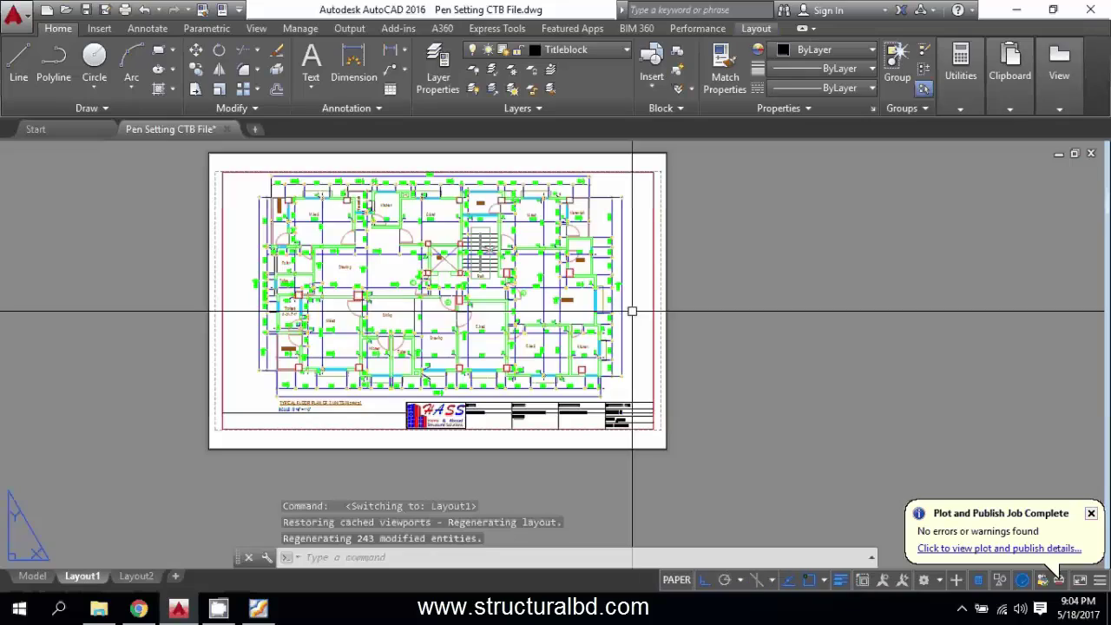
click(124, 10)
click(312, 498)
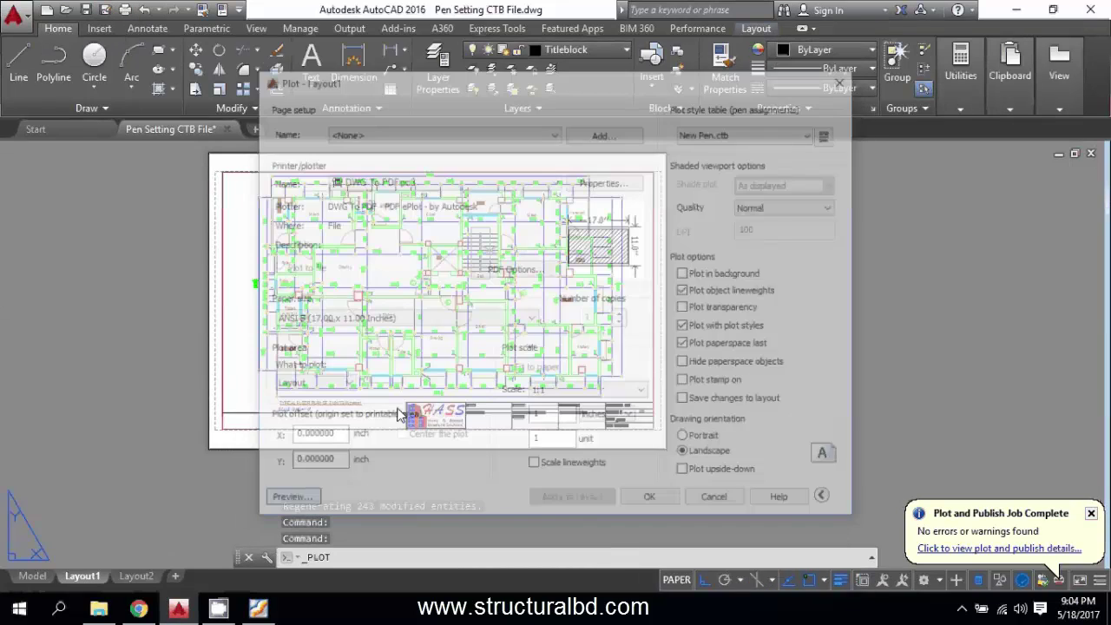
scroll(486, 310, up, 10)
scroll(431, 253, up, 5)
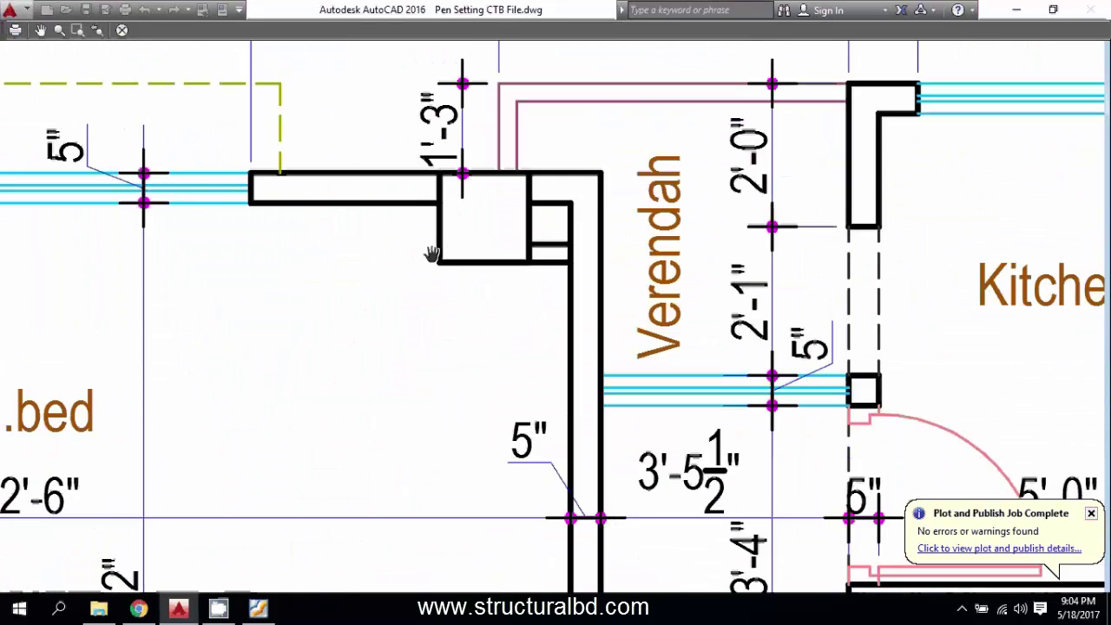
scroll(518, 240, down, 4)
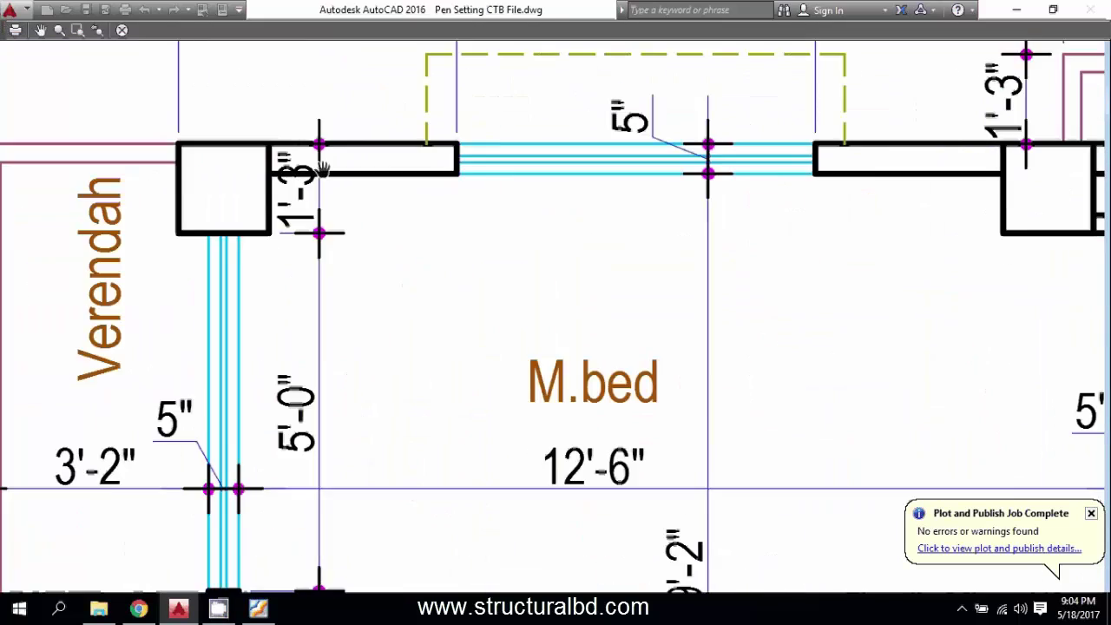
Examine the wall, column, dimension and text lines across the whole floor plan in the Layout1 plot preview.
scroll(611, 256, up, 3)
scroll(557, 258, down, 3)
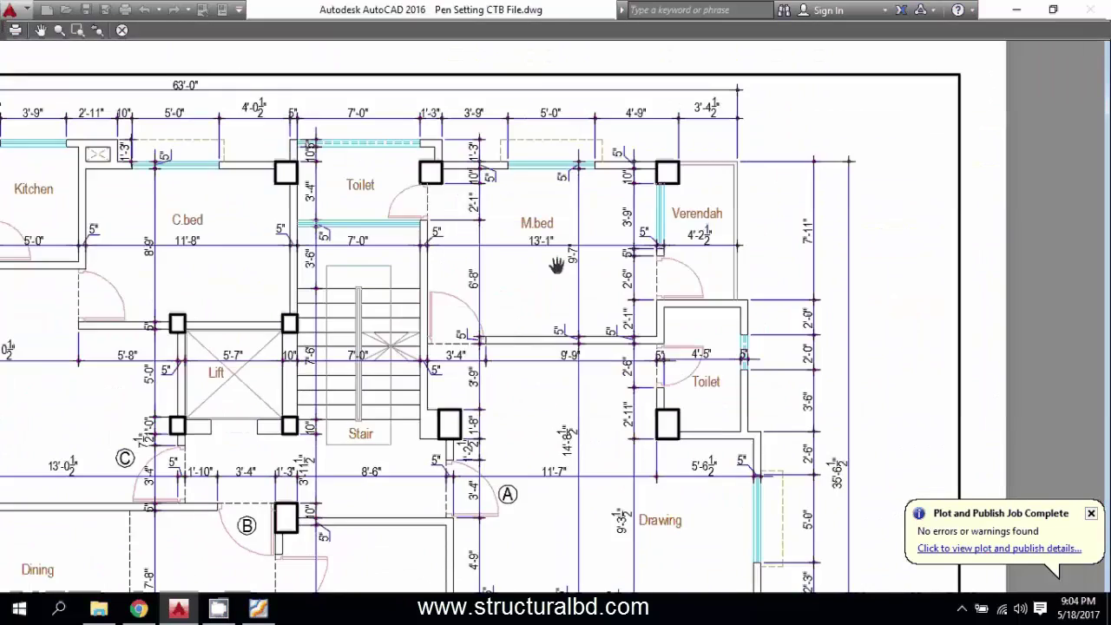
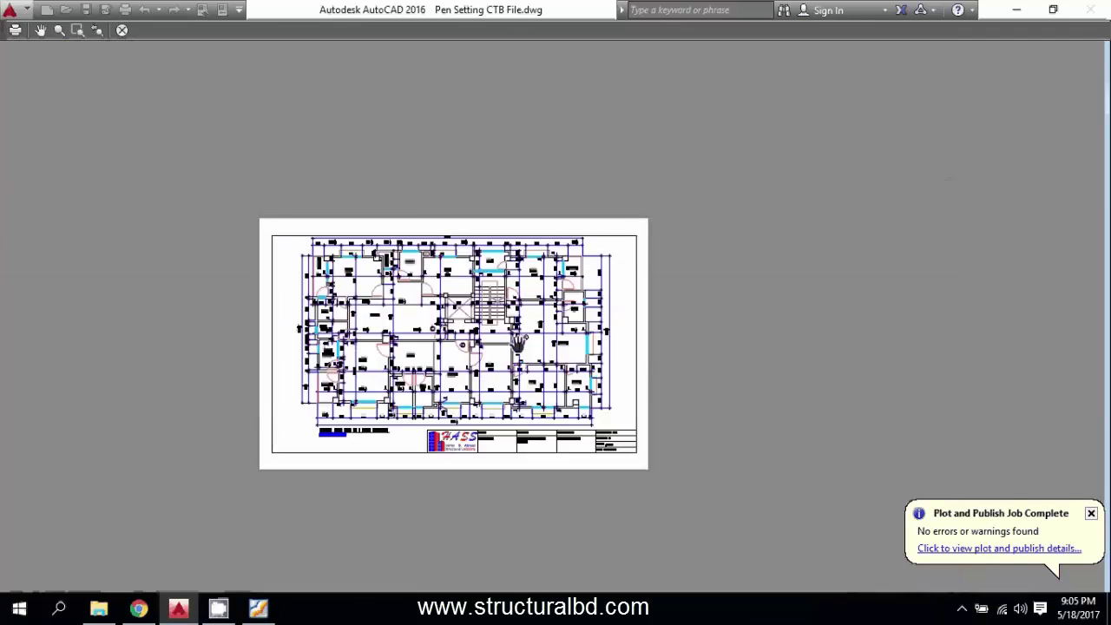
scroll(388, 406, up, 10)
scroll(584, 348, down, 5)
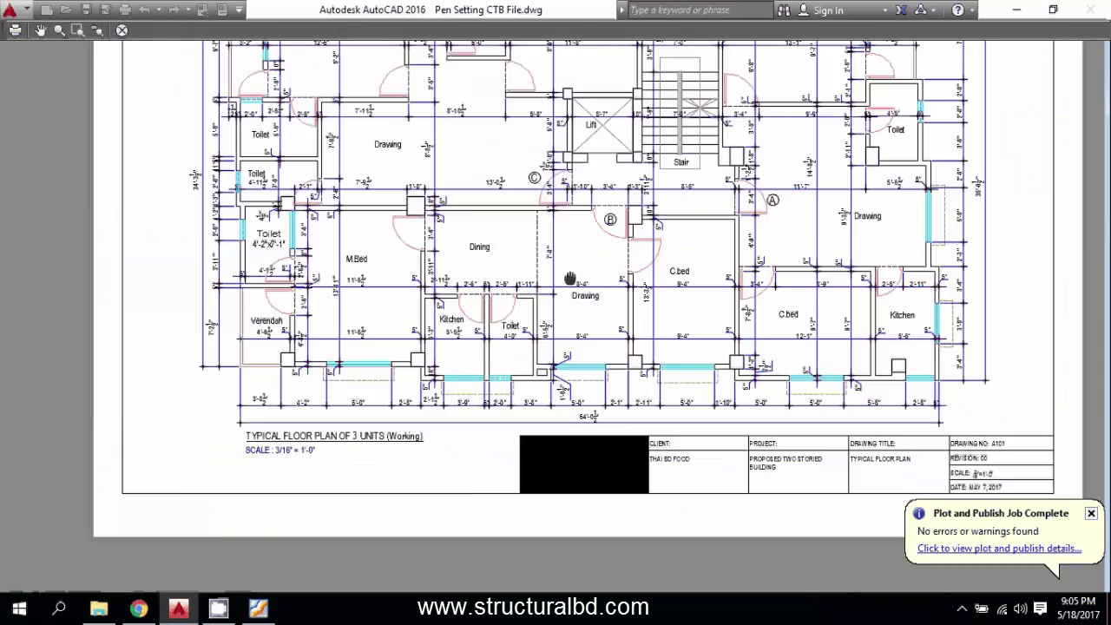
scroll(528, 255, up, 5)
scroll(519, 244, down, 5)
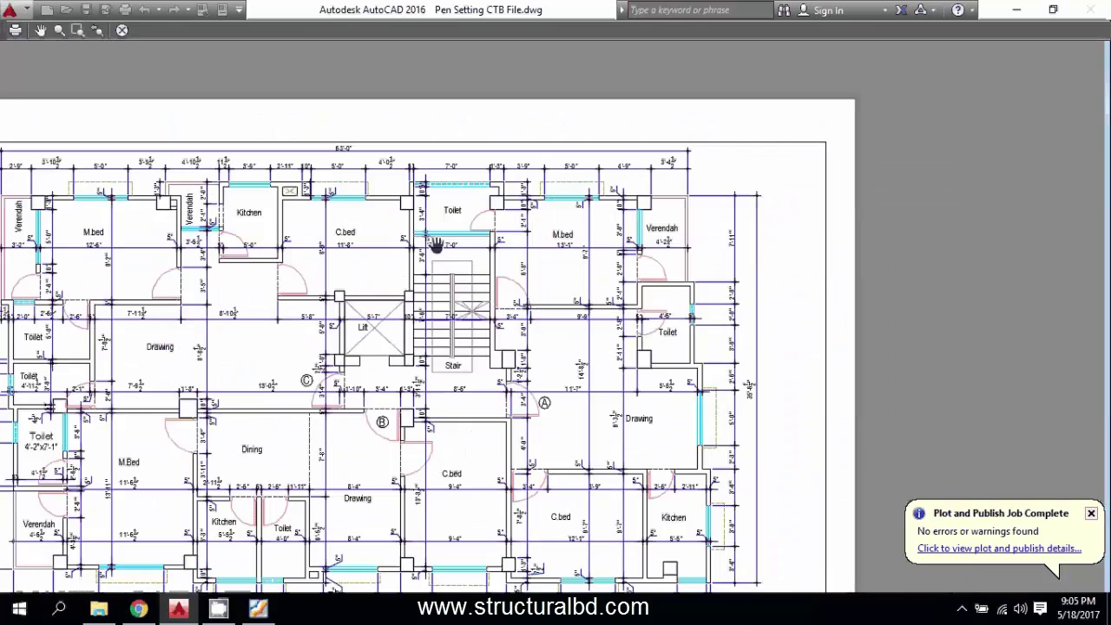
scroll(528, 273, up, 5)
scroll(521, 247, down, 5)
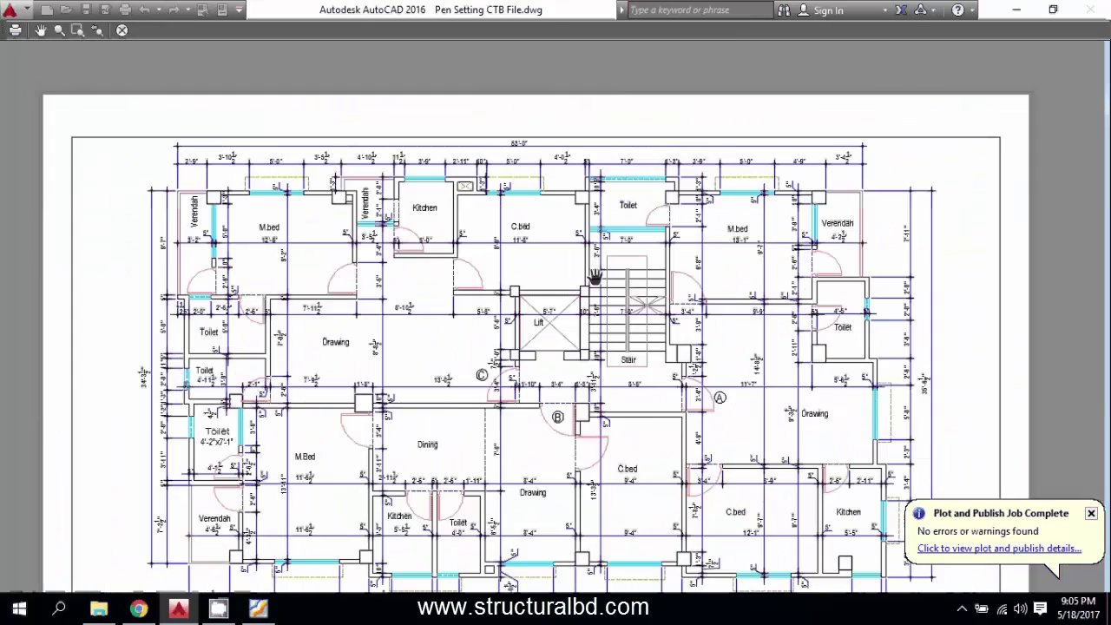
scroll(612, 258, up, 5)
scroll(482, 228, down, 3)
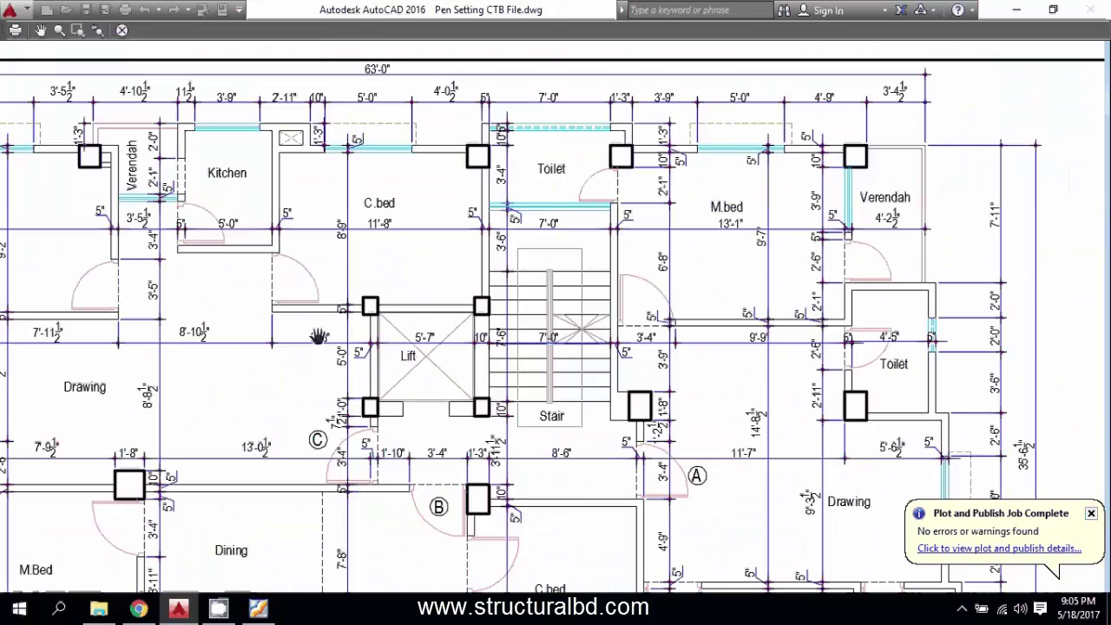
key(Escape)
key(Escape)
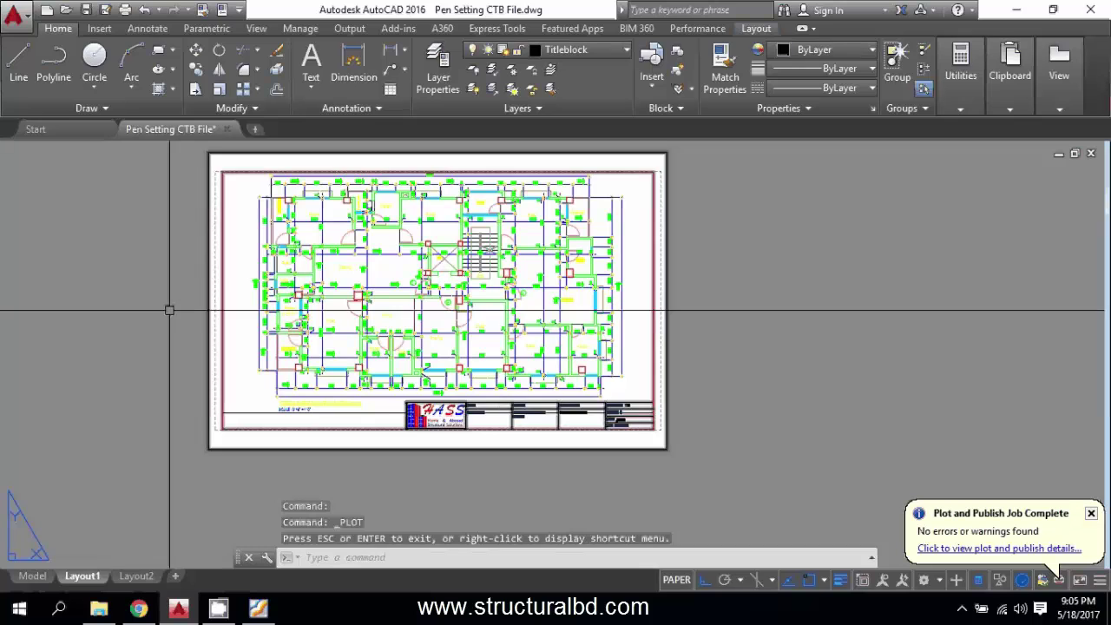
Open New Pen.ctb for editing from the model space plot settings and review the properties of Color 5, Color 4 and Color 6.
click(32, 575)
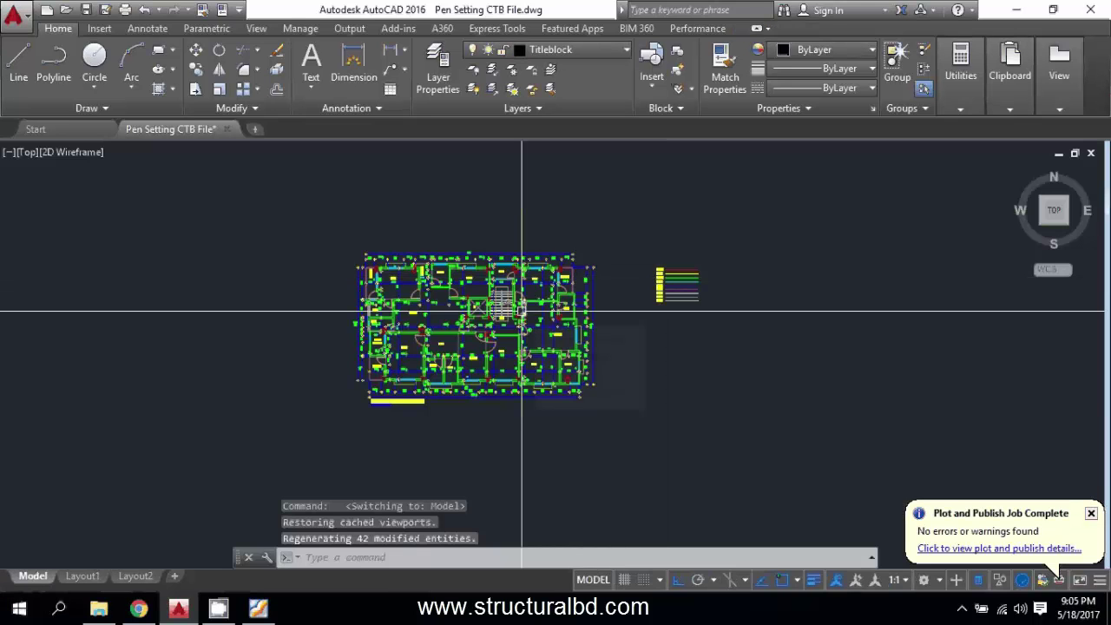
text(plot)
key(Return)
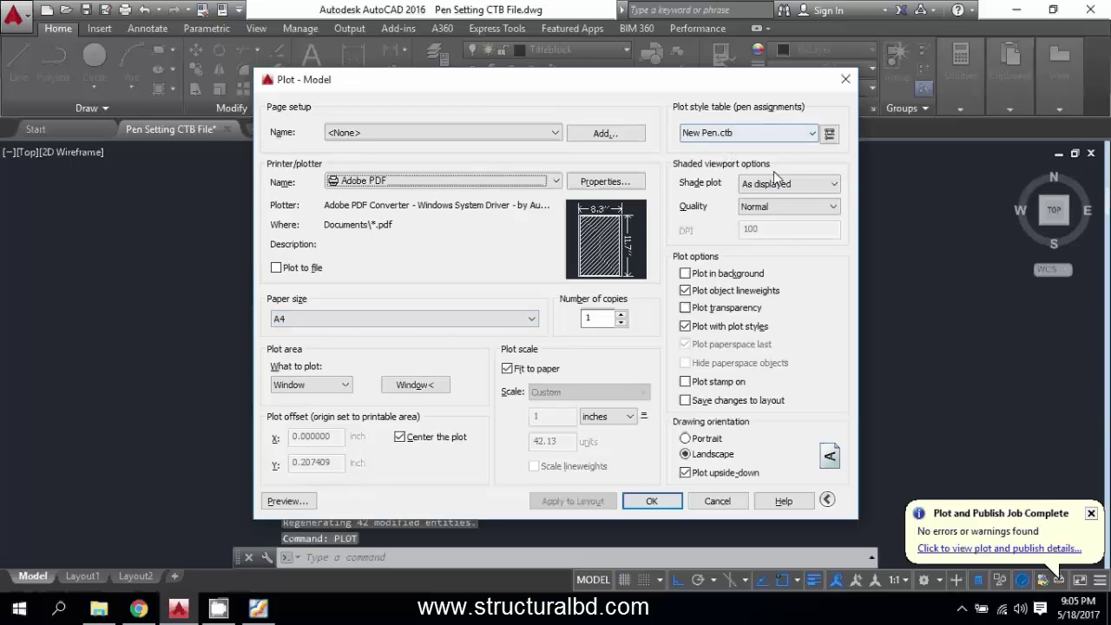
click(828, 133)
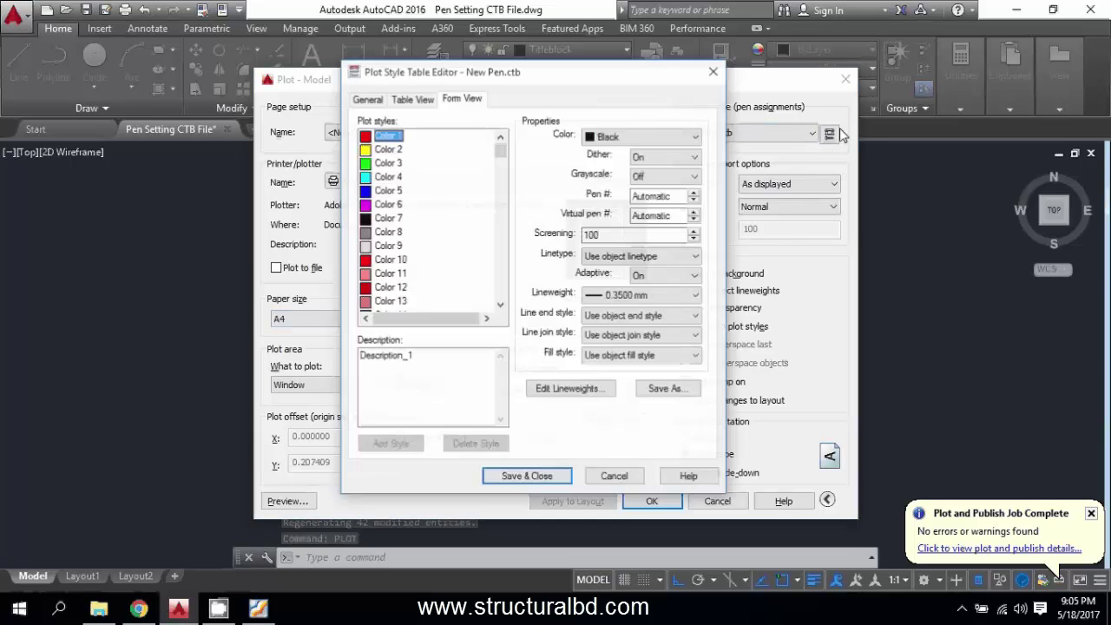
click(387, 190)
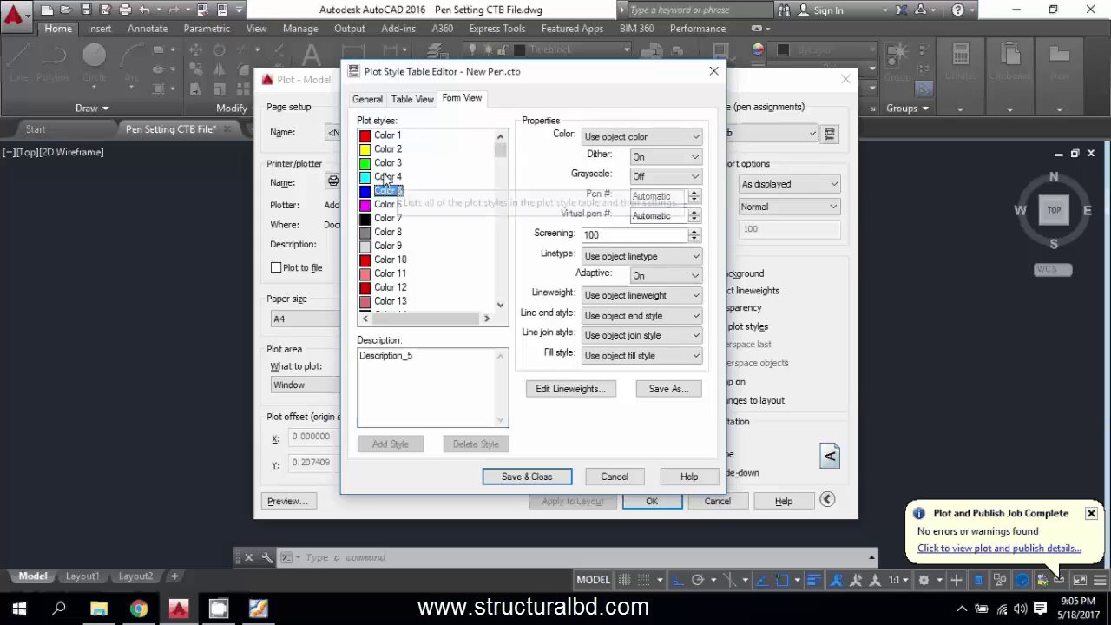
click(387, 177)
click(392, 205)
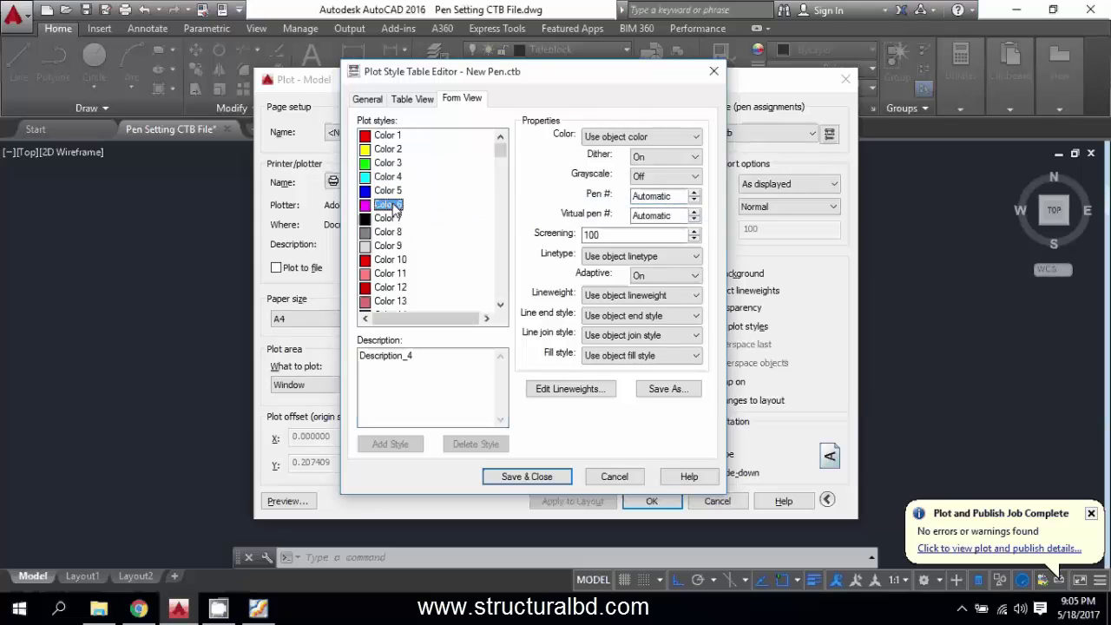
Set the plot color of Color 1 to Use object color and save the New Pen.ctb table.
click(392, 136)
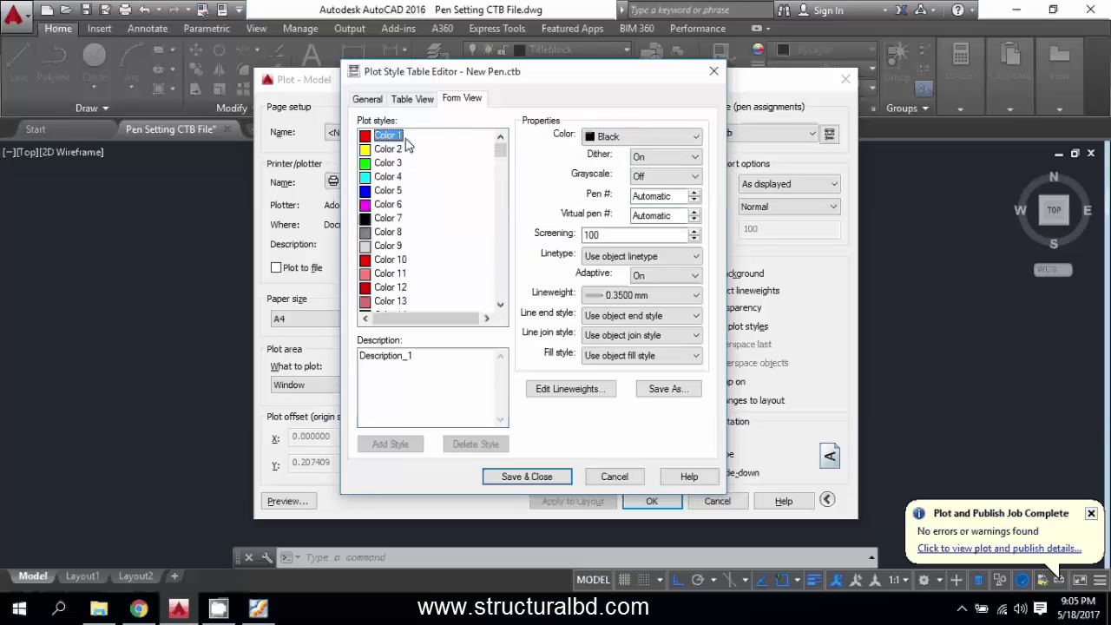
click(643, 136)
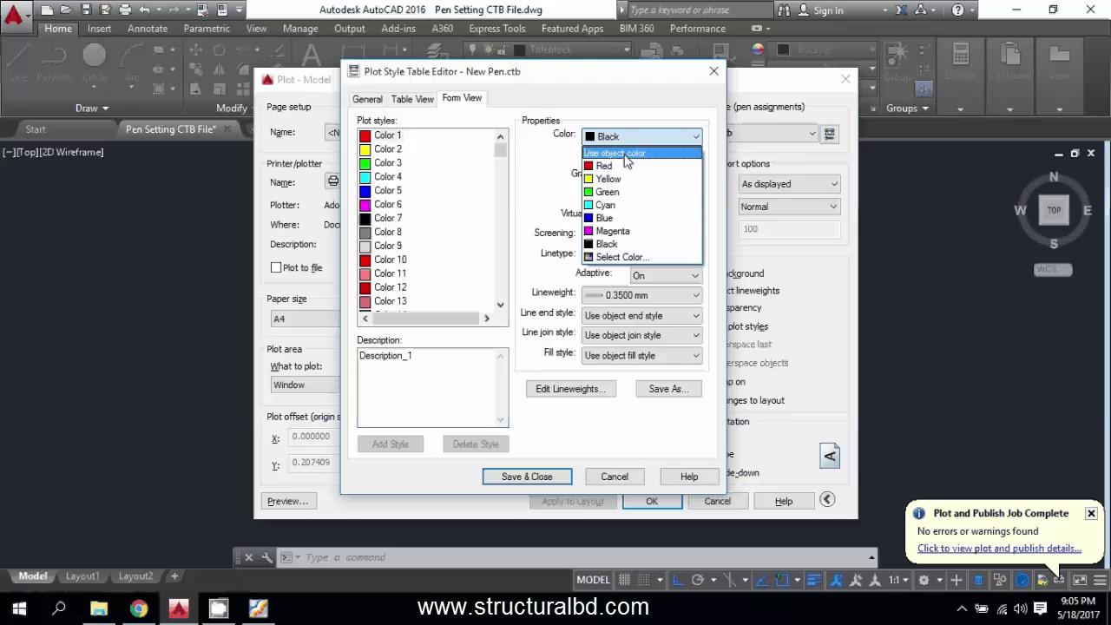
click(624, 155)
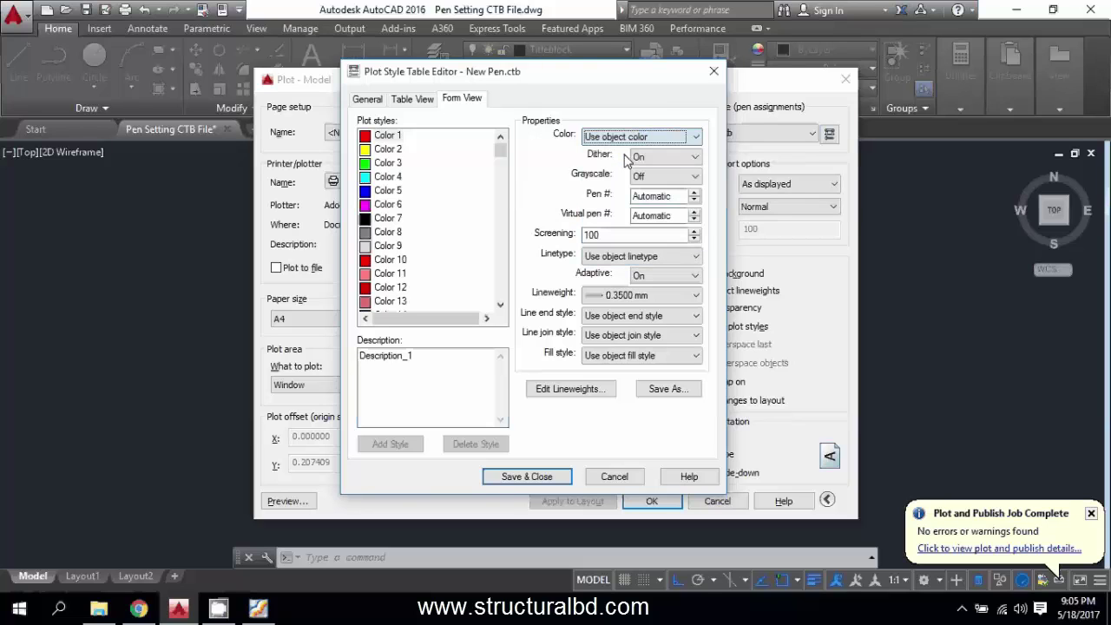
click(530, 477)
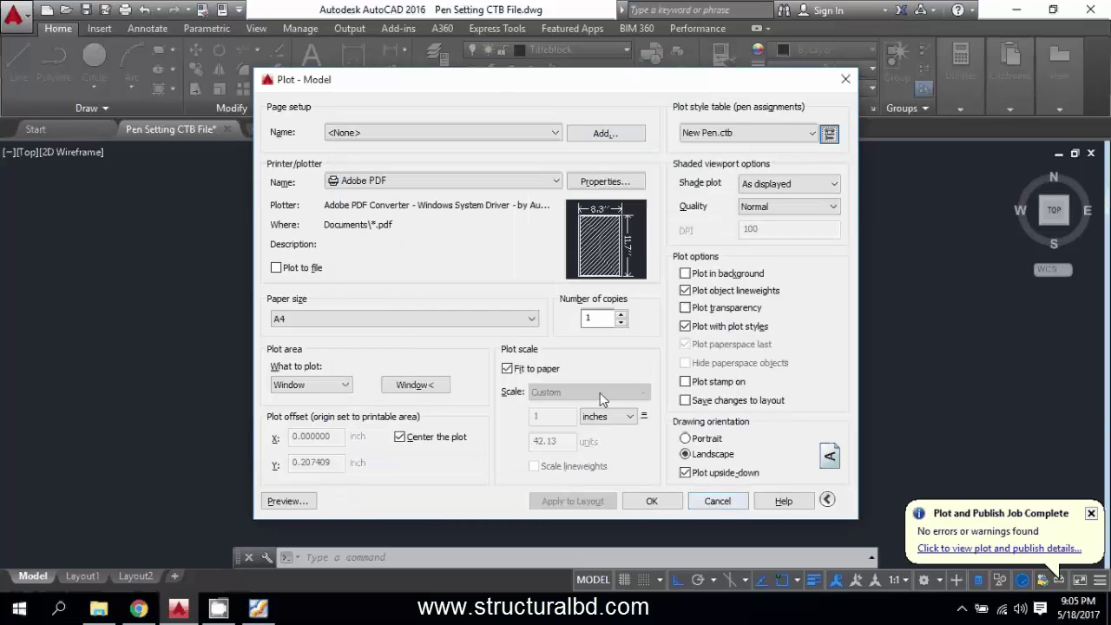
Preview the model space plot and leave the plot settings without plotting.
click(287, 501)
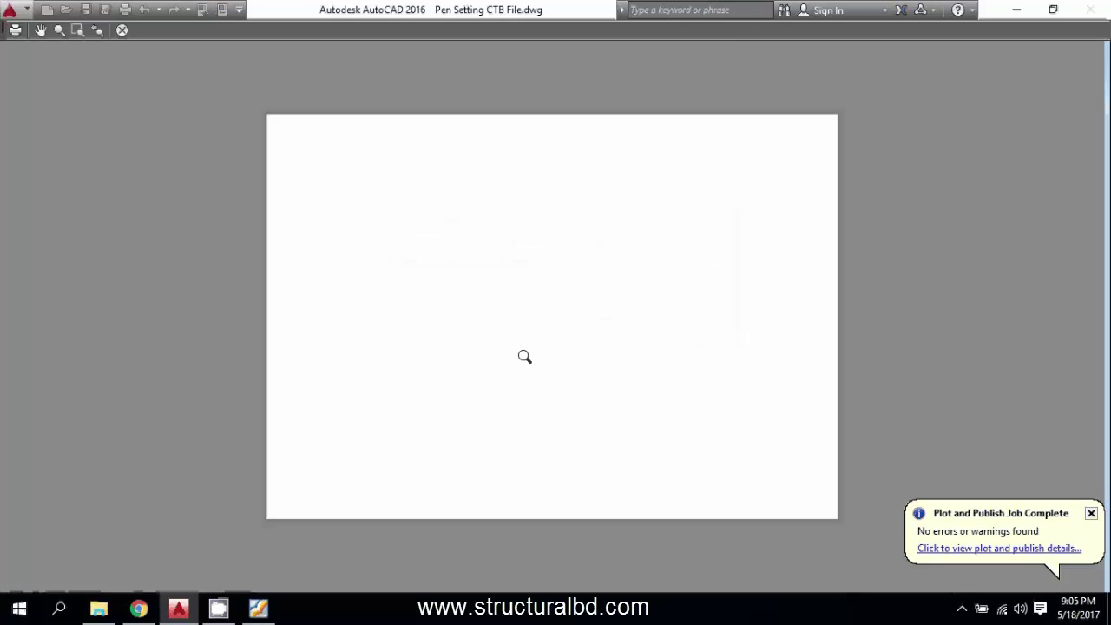
key(Escape)
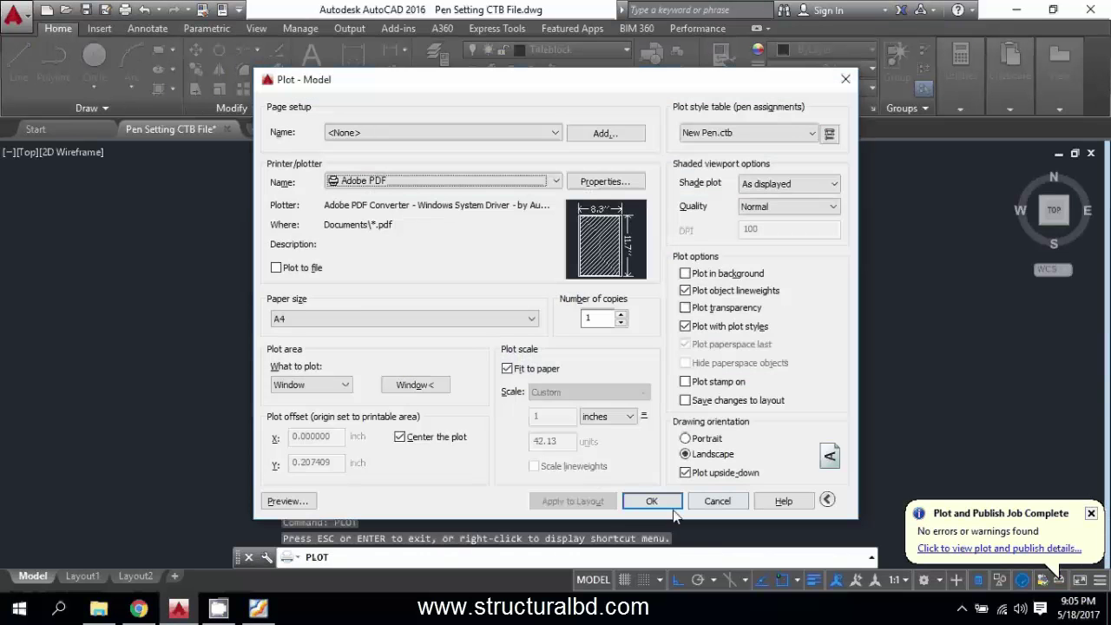
click(717, 501)
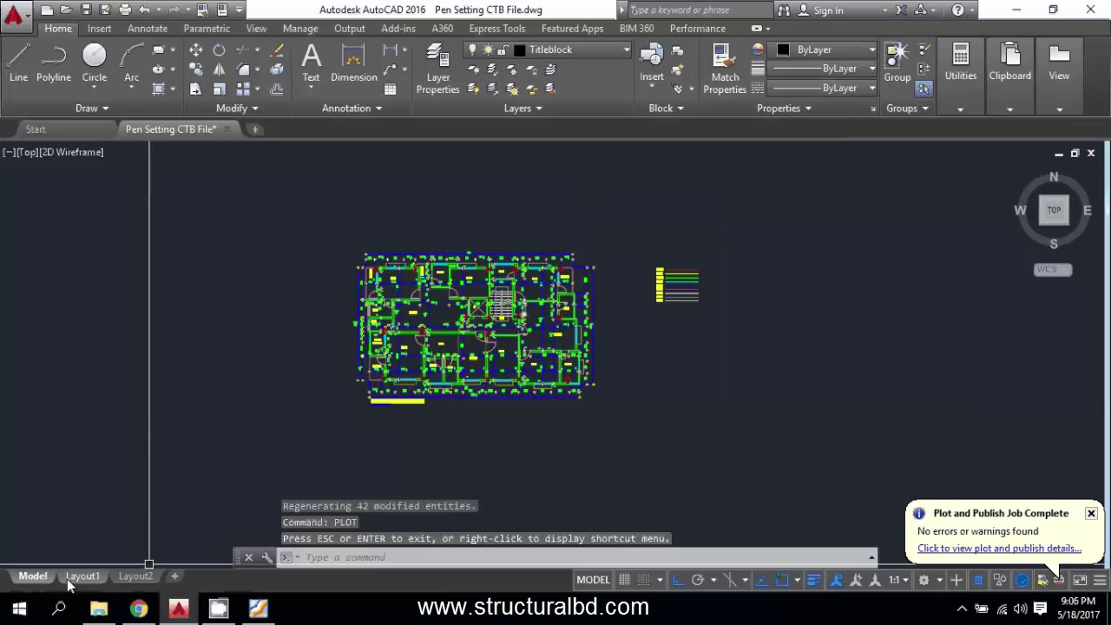
Preview the Layout1 plot and check the color and thickness of the columns and walls around the bedrooms and verandahs.
click(84, 576)
click(125, 10)
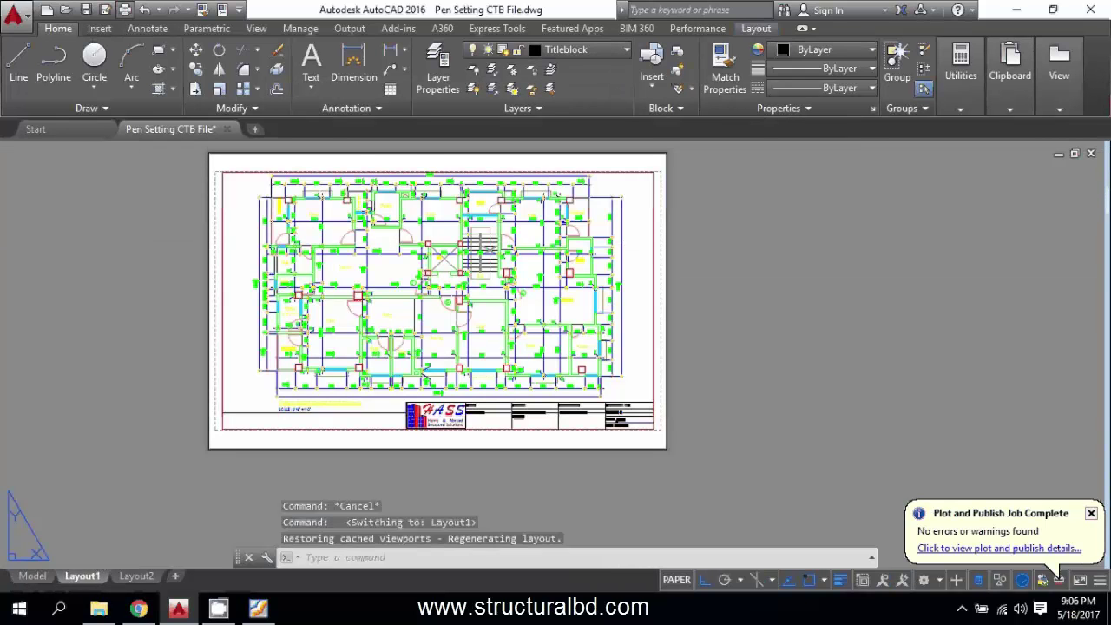
click(287, 500)
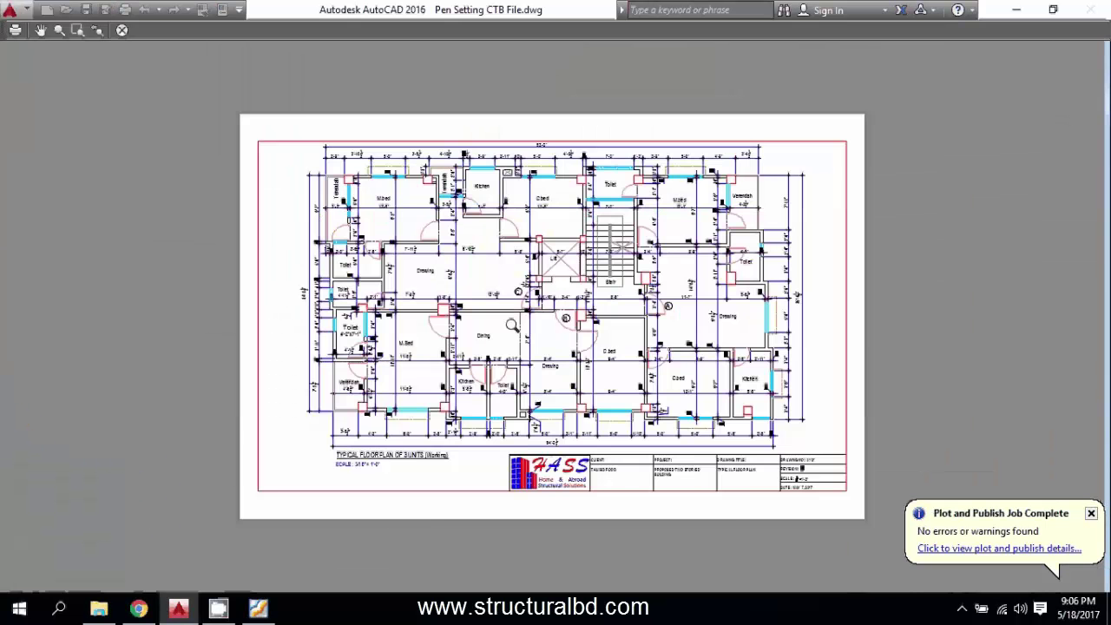
scroll(417, 195, up, 5)
scroll(417, 195, up, 3)
middle_drag(277, 173, 515, 216)
scroll(564, 212, up, 3)
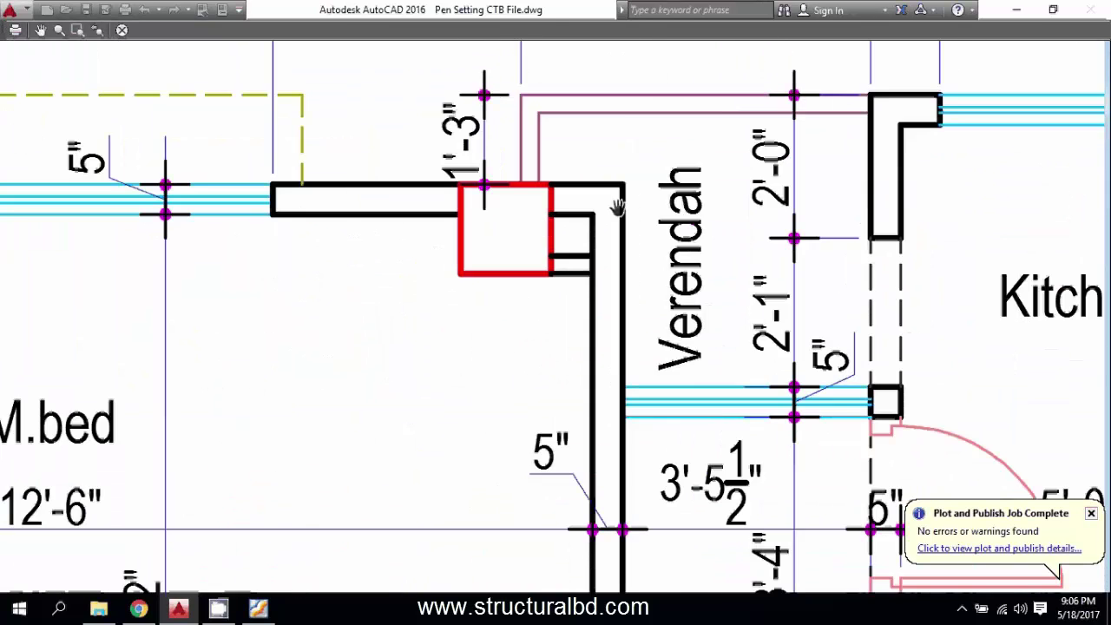
scroll(614, 203, down, 5)
middle_drag(315, 226, 339, 240)
scroll(339, 241, down, 6)
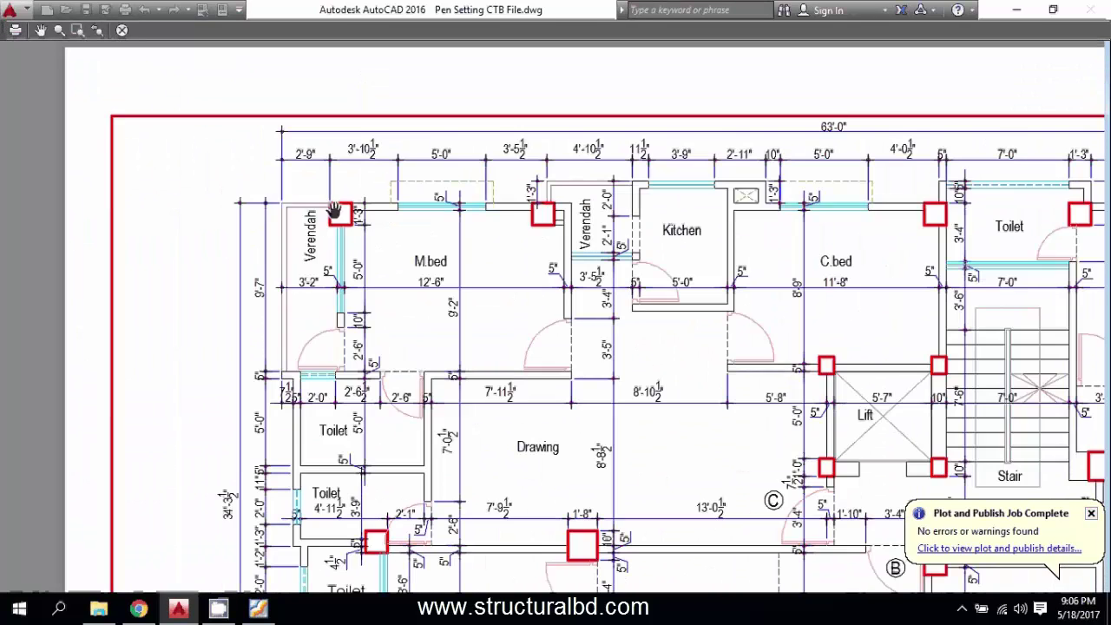
key(Escape)
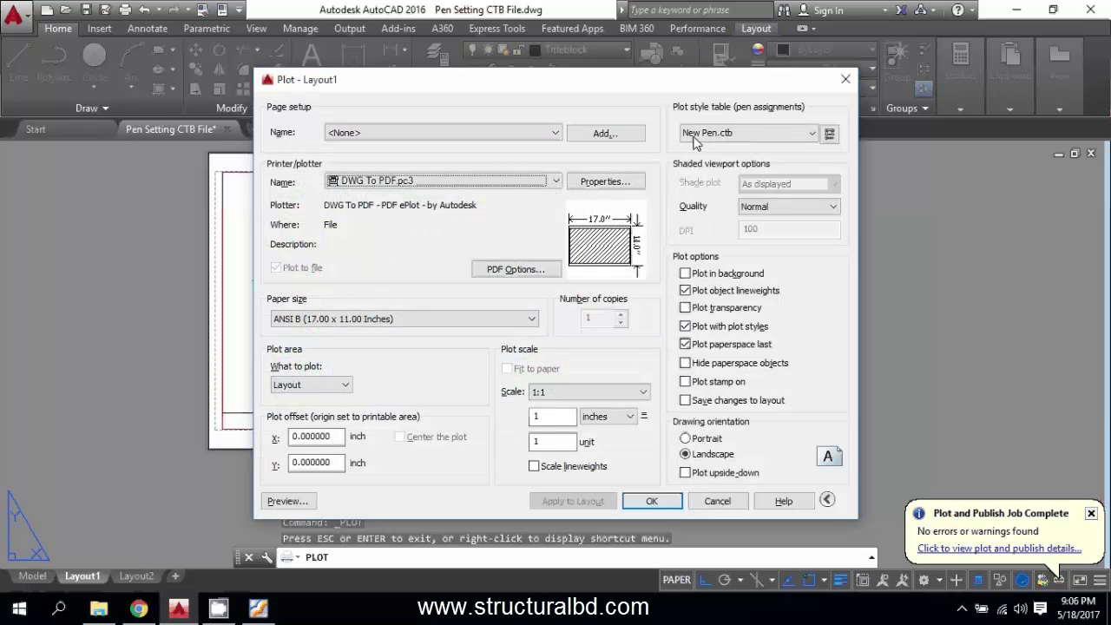
click(811, 133)
click(559, 102)
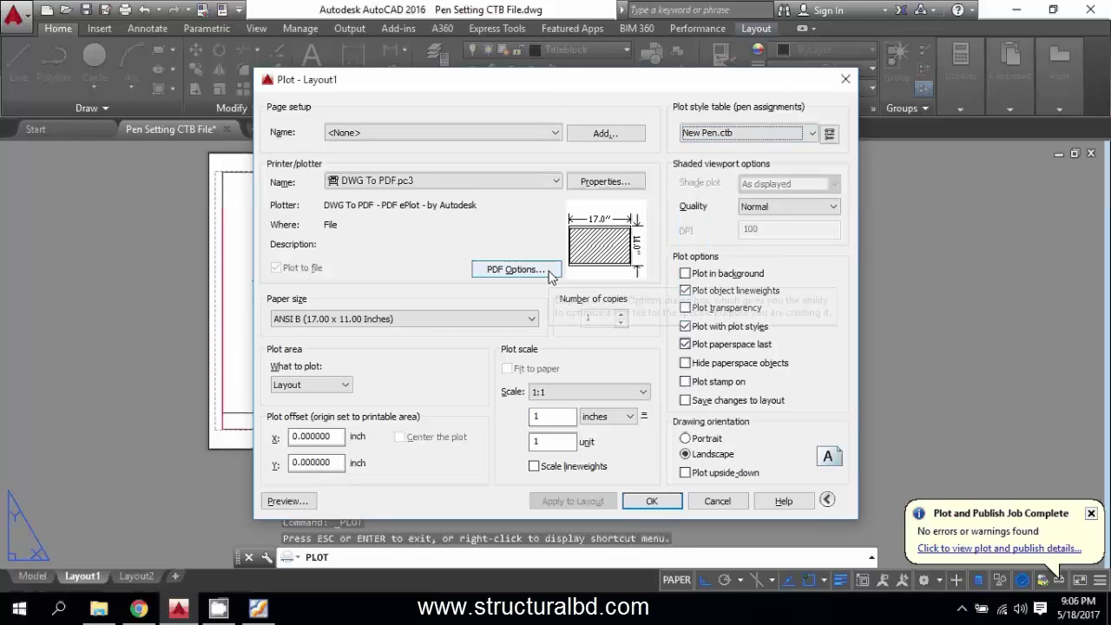
click(485, 269)
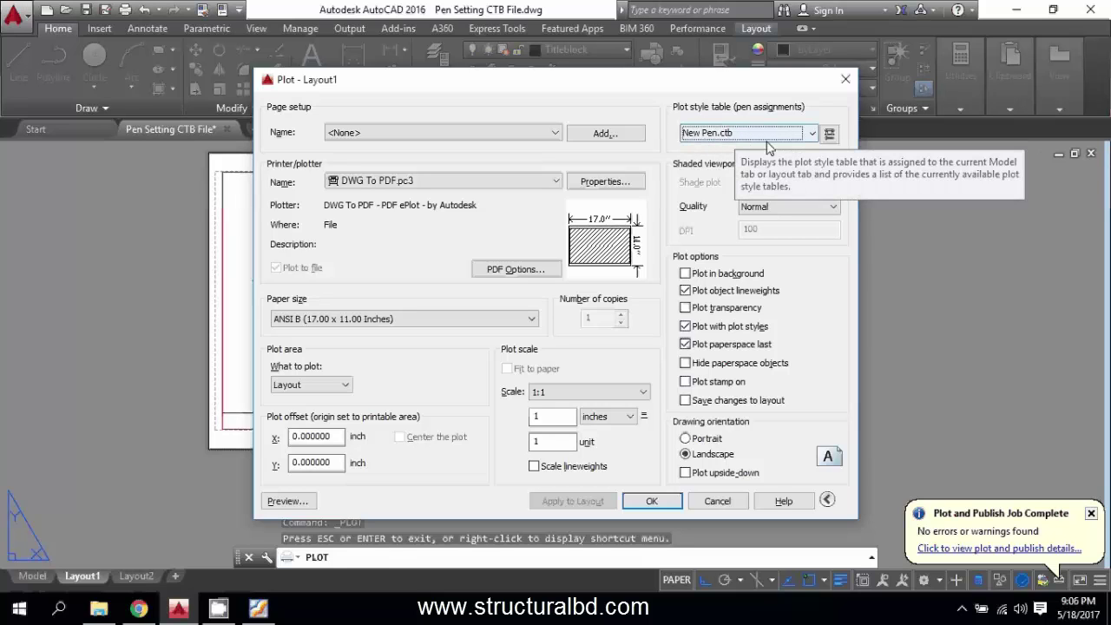
Check the Plot Styles folder where New Pen.ctb is stored using the editor's Save As, without saving, and exit the plot settings.
click(828, 135)
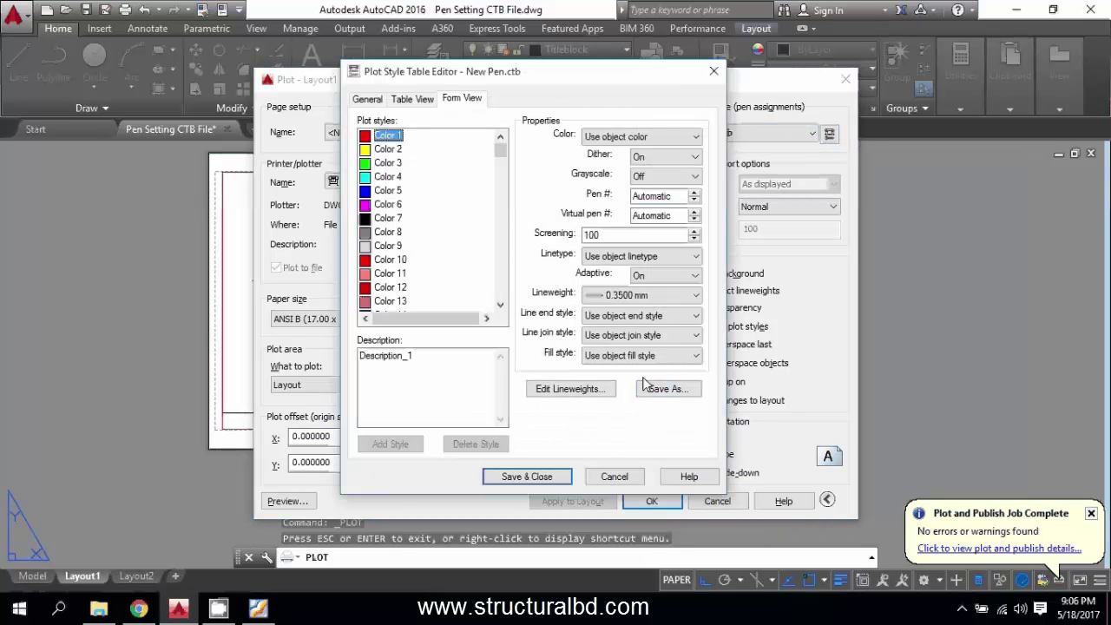
click(665, 390)
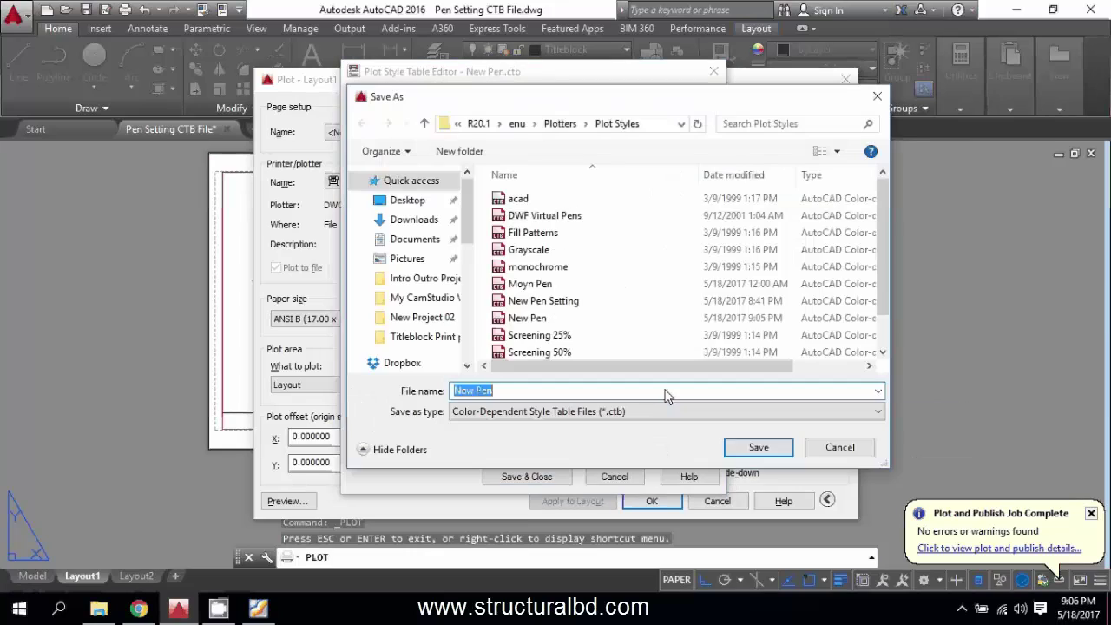
scroll(523, 356, down, 1)
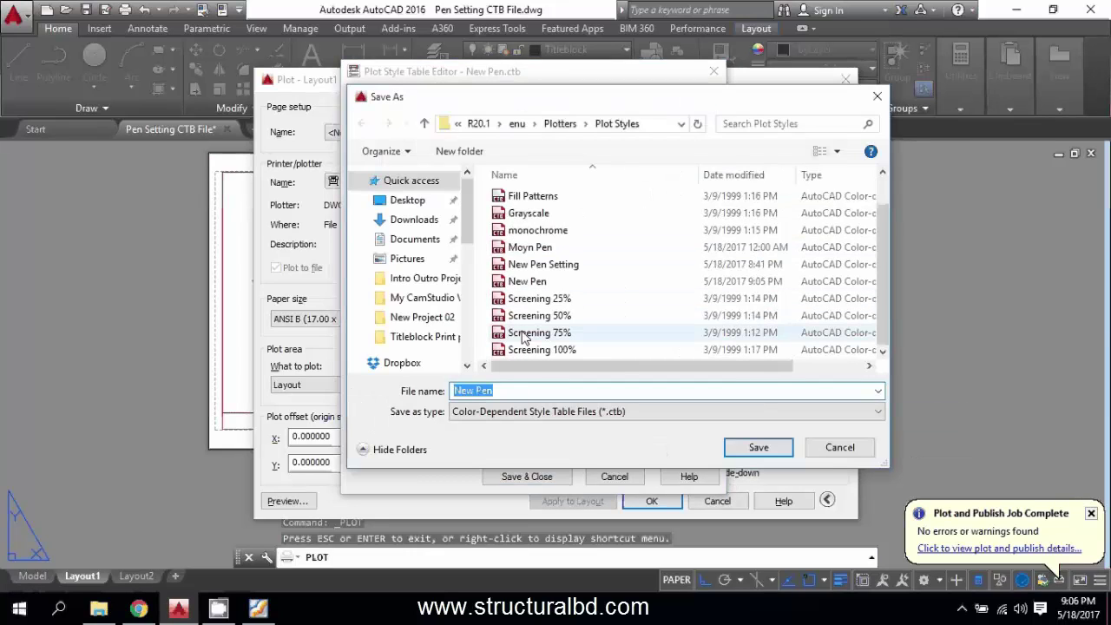
click(839, 447)
click(612, 477)
key(Escape)
Open the Plot Styles folder in File Explorer through Manage Plotters and copy the New Pen plot style file.
click(26, 19)
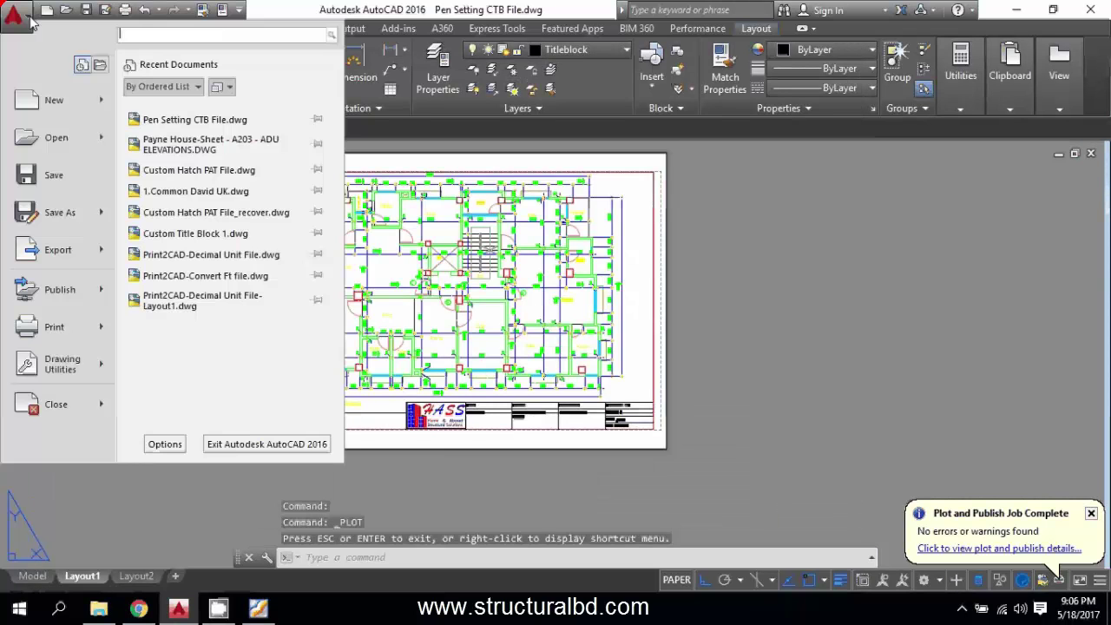
mouse_move(61, 326)
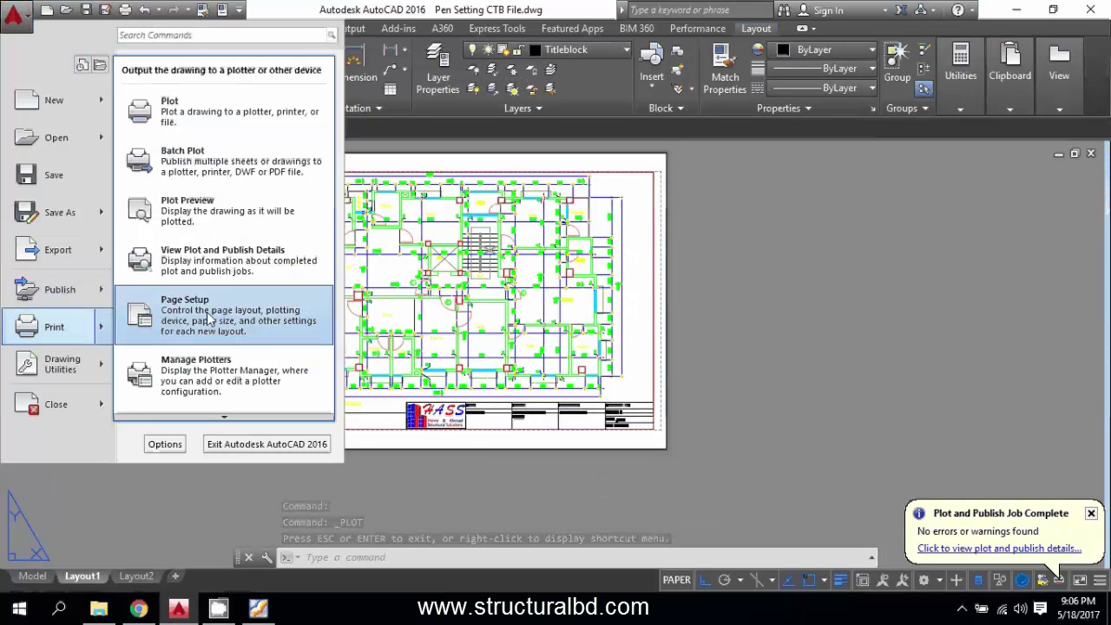
click(228, 380)
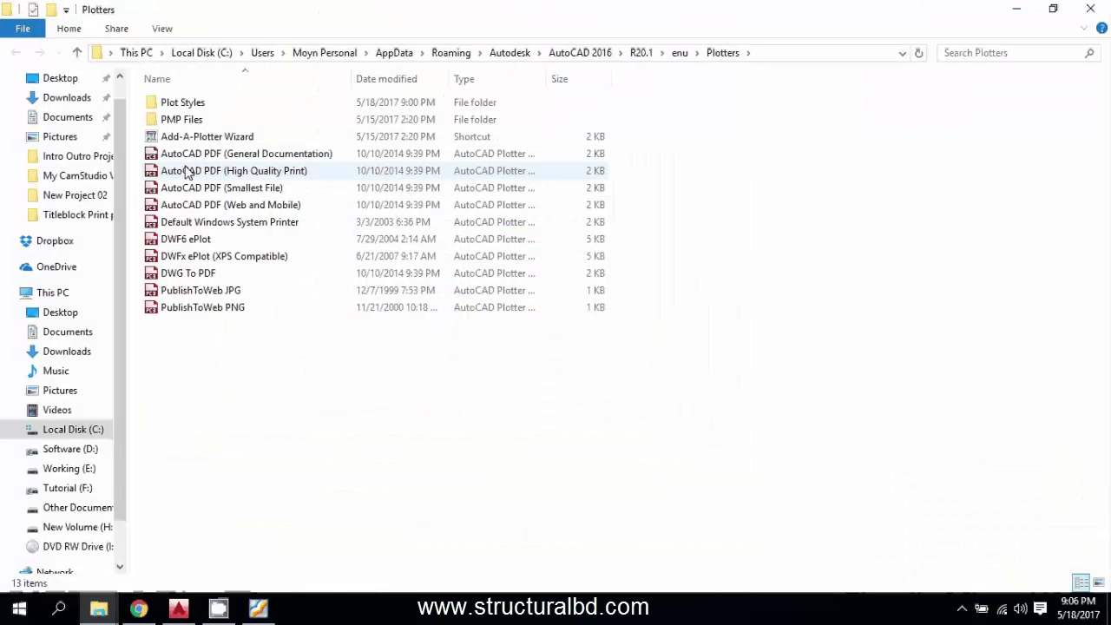
double_click(184, 106)
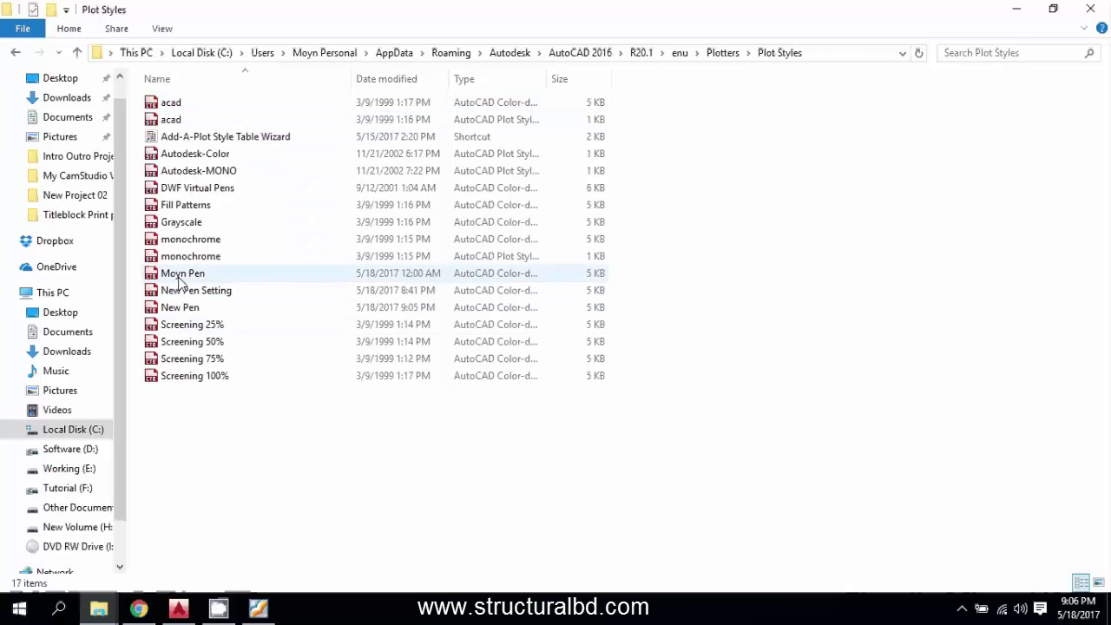
click(184, 311)
right_click(183, 312)
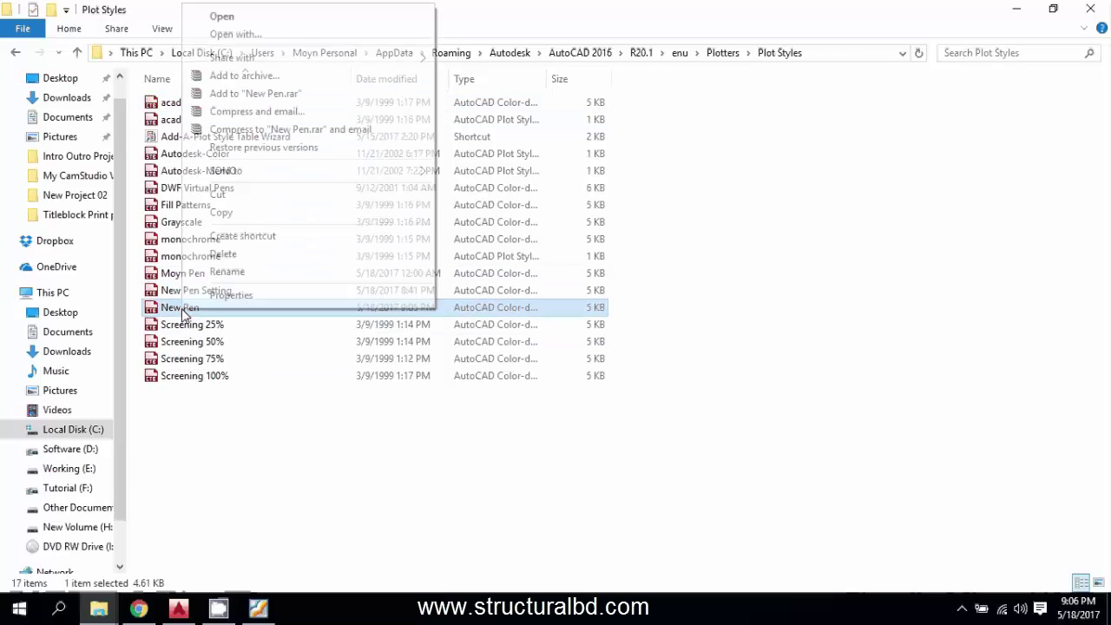
click(227, 216)
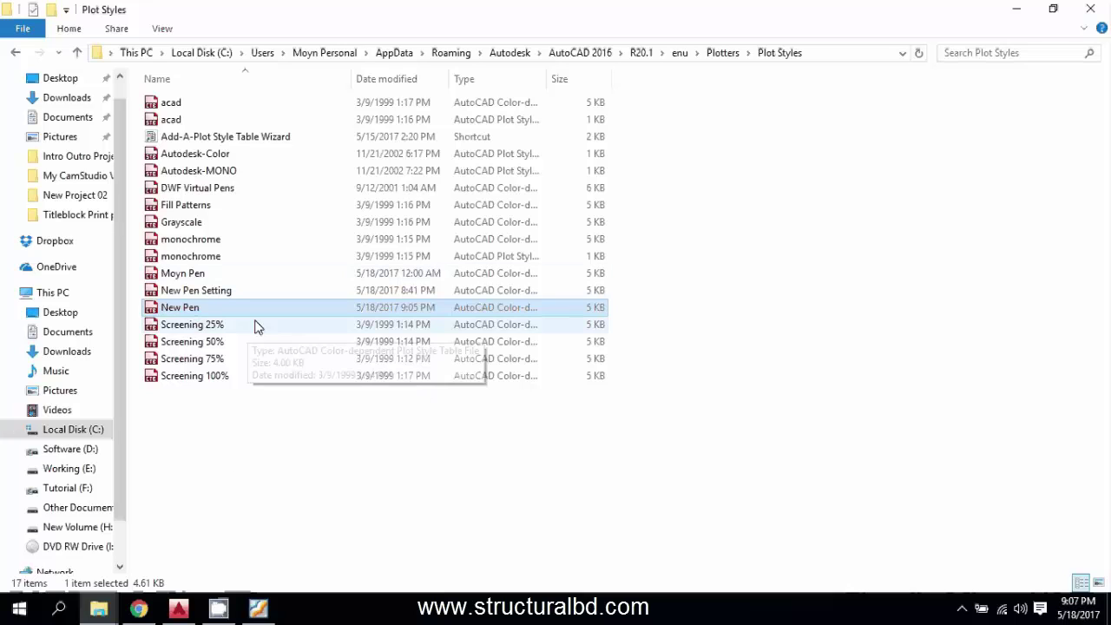
Return to the drawing in AutoCAD, check the plot style table assigned in Layout1's plot settings, and exit without plotting.
click(179, 444)
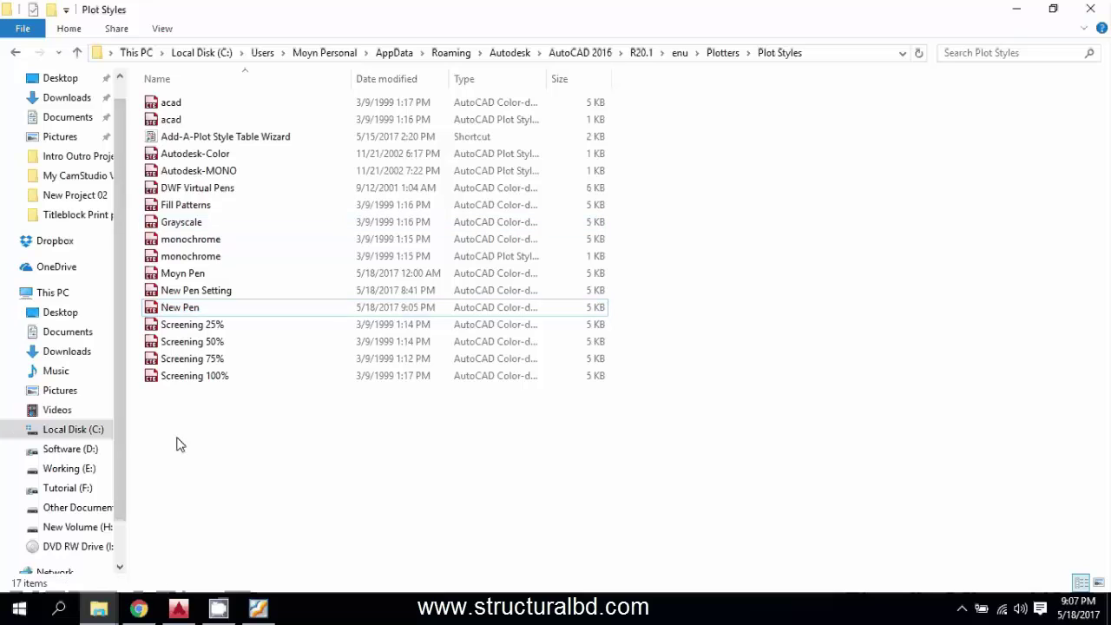
click(178, 608)
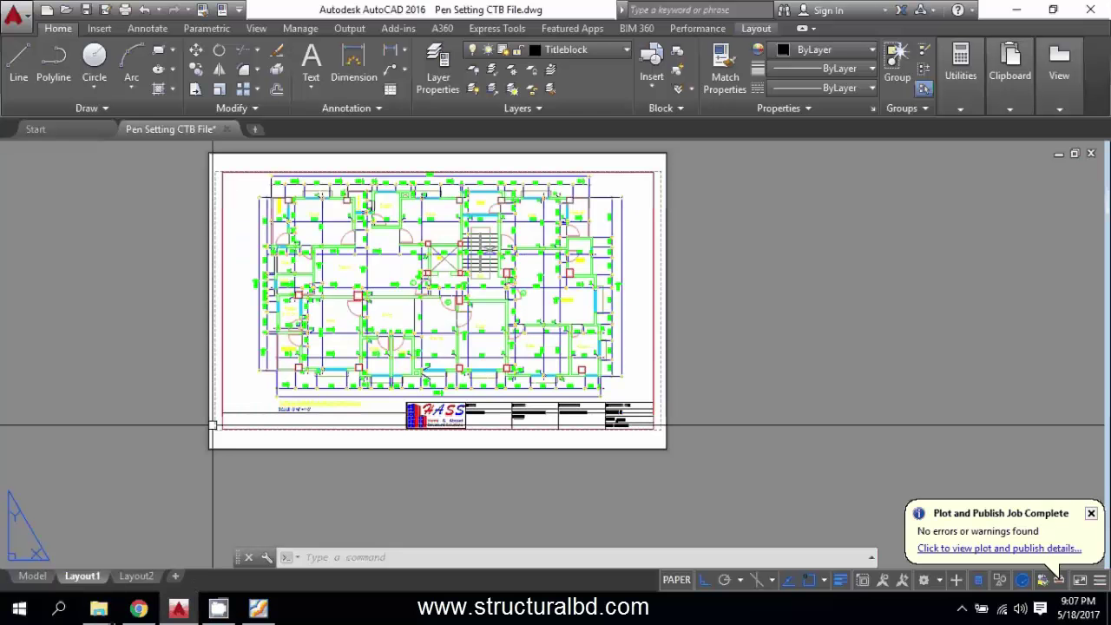
middle_drag(364, 363, 356, 381)
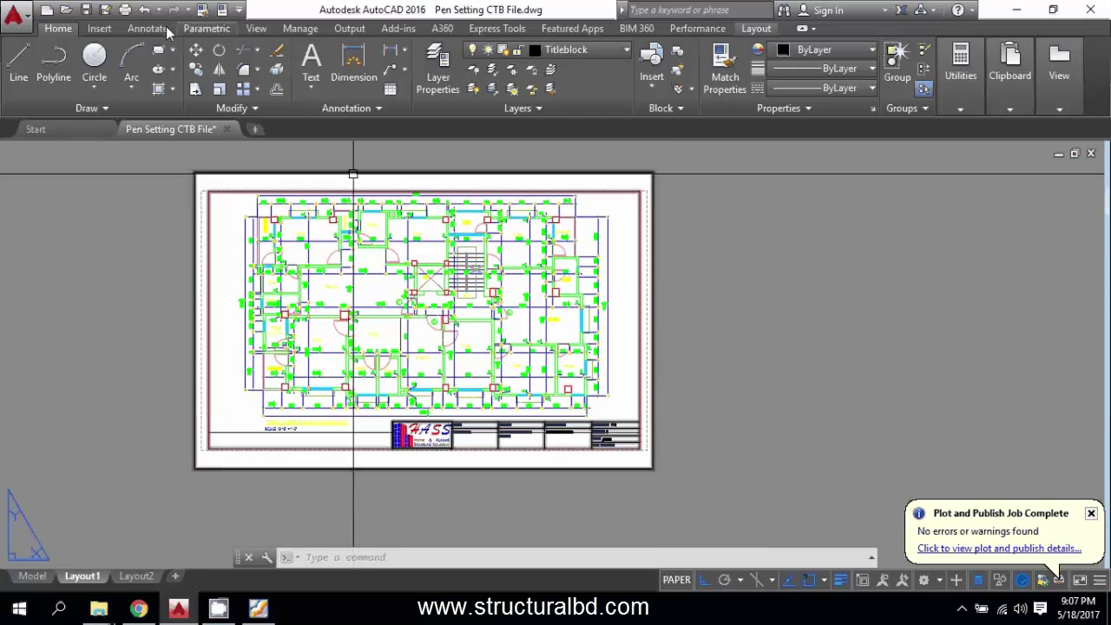
click(125, 10)
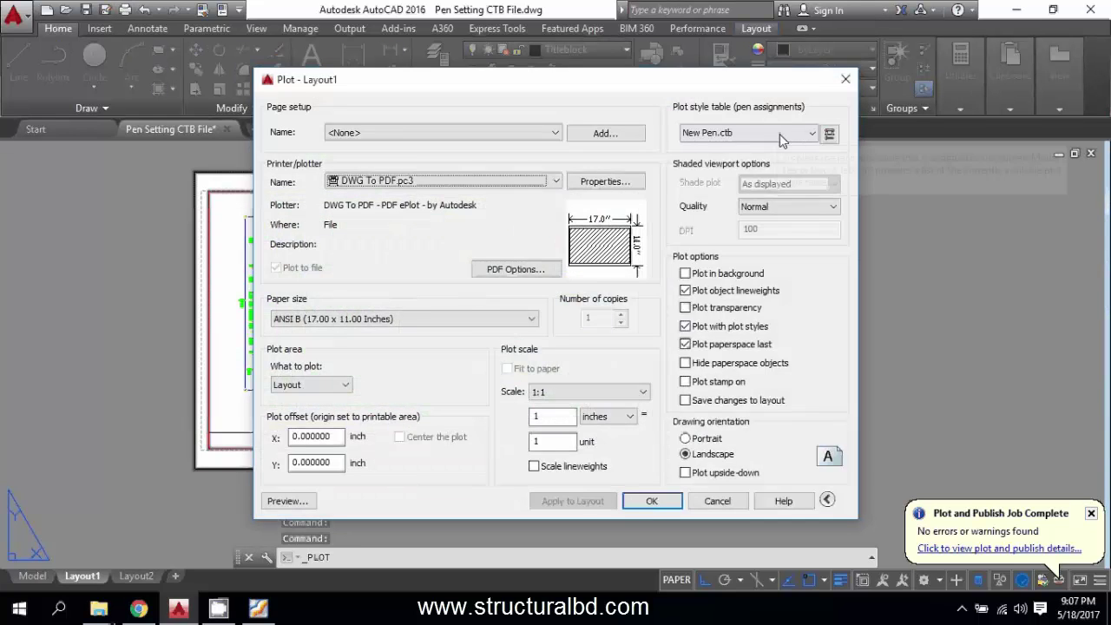
click(845, 78)
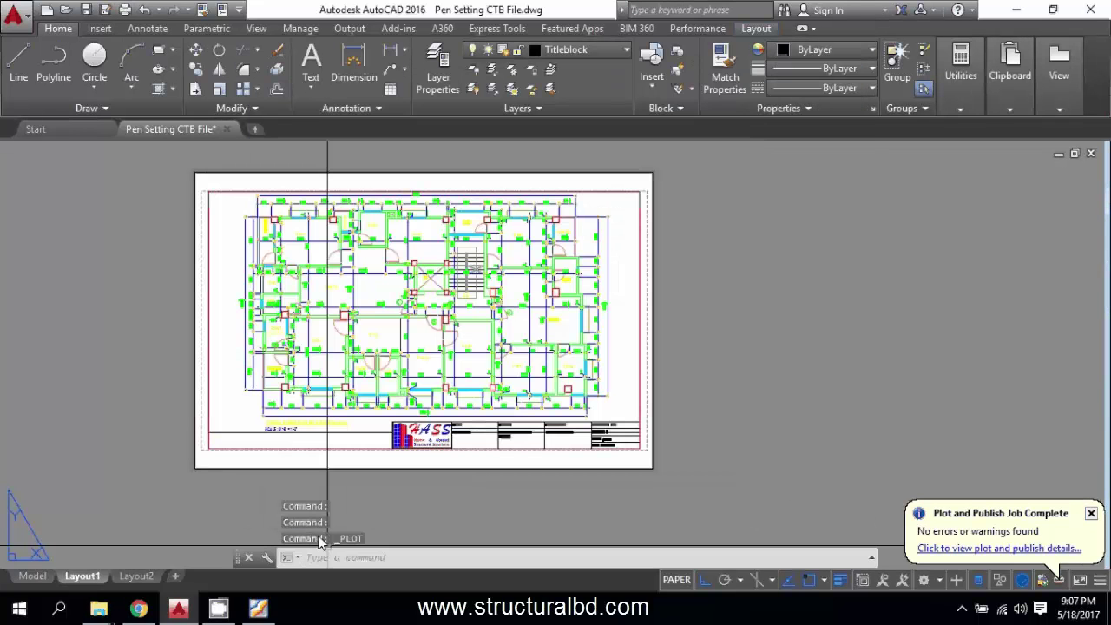
Switch to the Plot Styles folder in File Explorer and delete the New Pen plot style file.
click(139, 608)
mouse_move(98, 608)
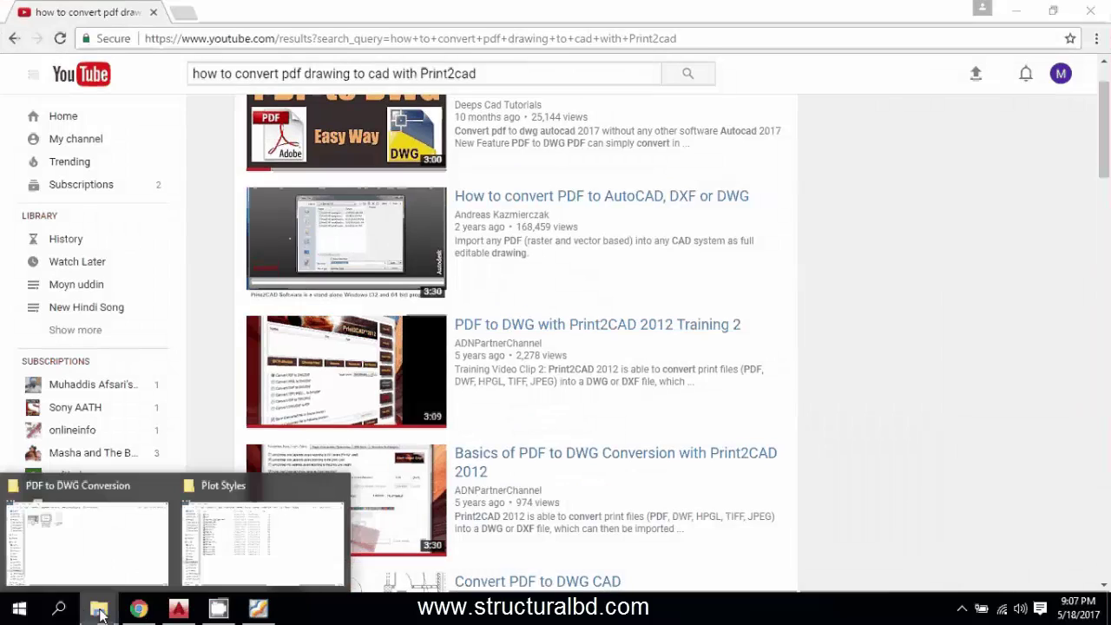
click(218, 539)
click(211, 304)
key(Delete)
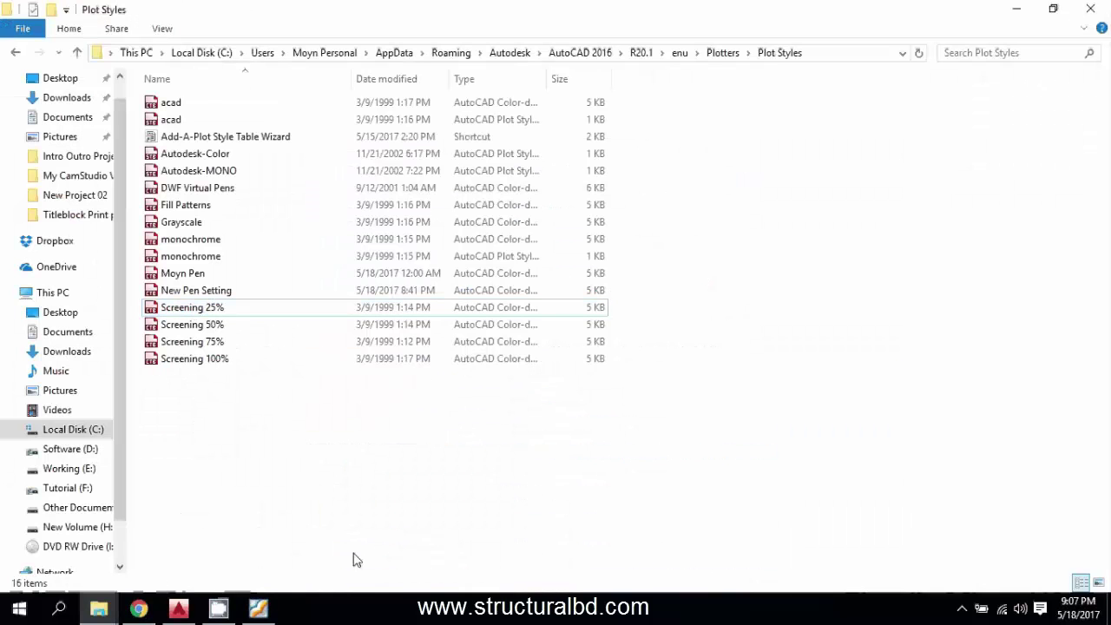
Save the drawing in AutoCAD and check the plot style tables listed in Layout1's plot settings without plotting.
click(179, 608)
key(ctrl+s)
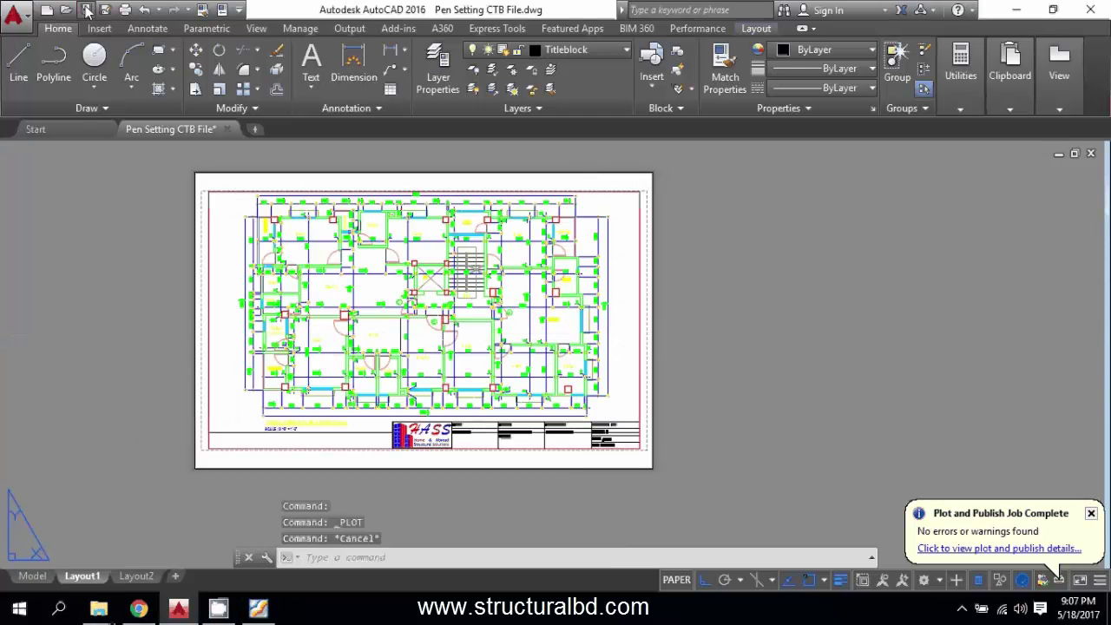
click(124, 9)
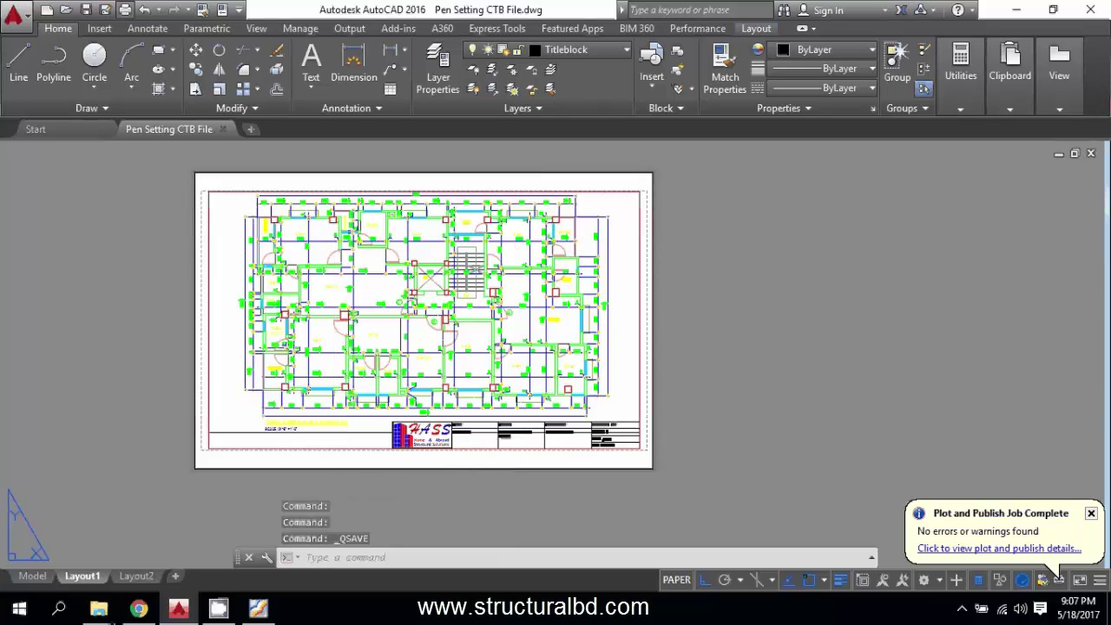
click(748, 133)
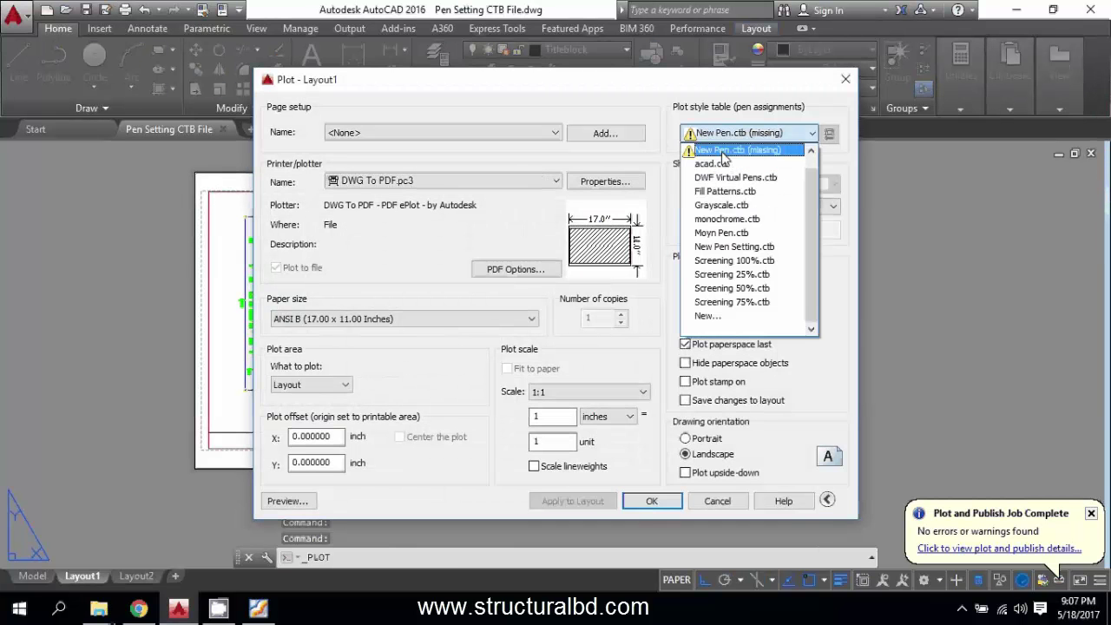
click(852, 79)
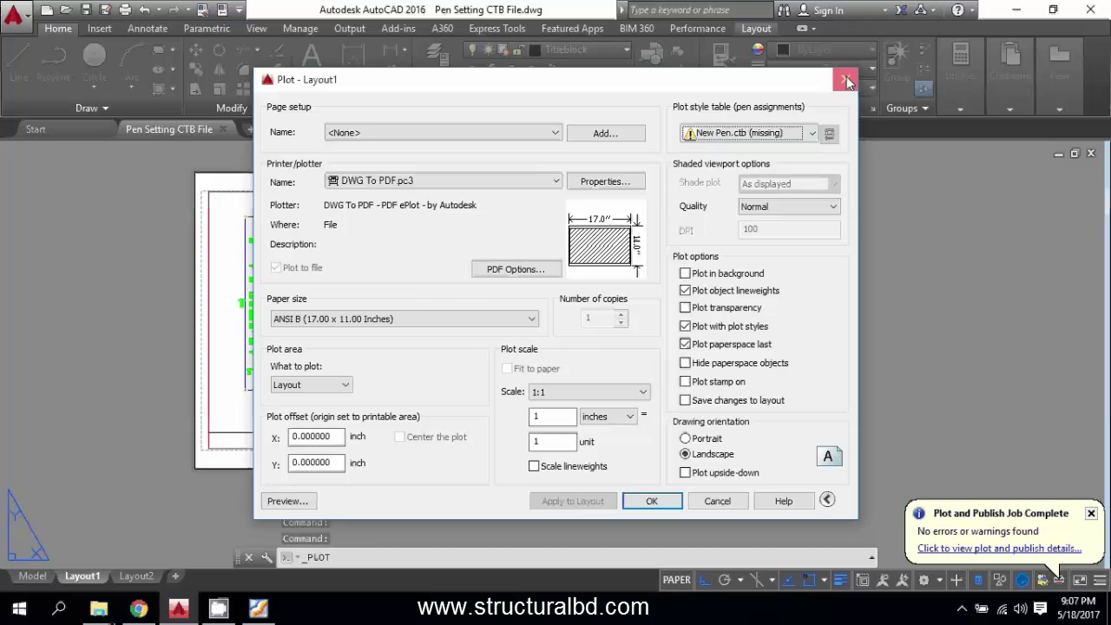
click(847, 79)
Paste the New Pen plot style file from the Plot Styles folder onto the desktop.
click(98, 608)
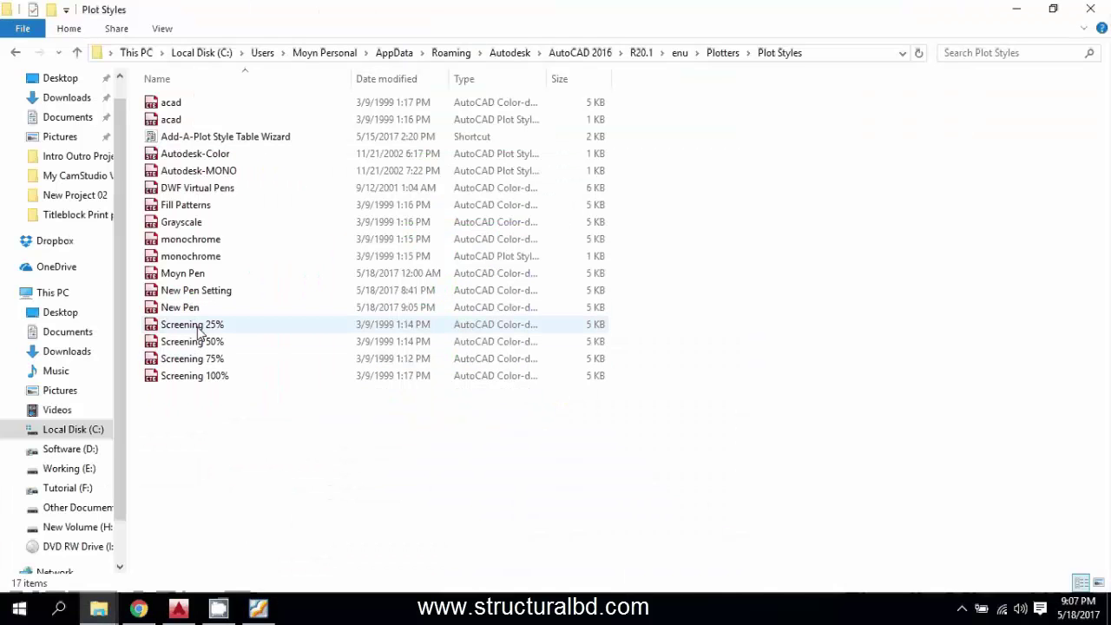
click(190, 309)
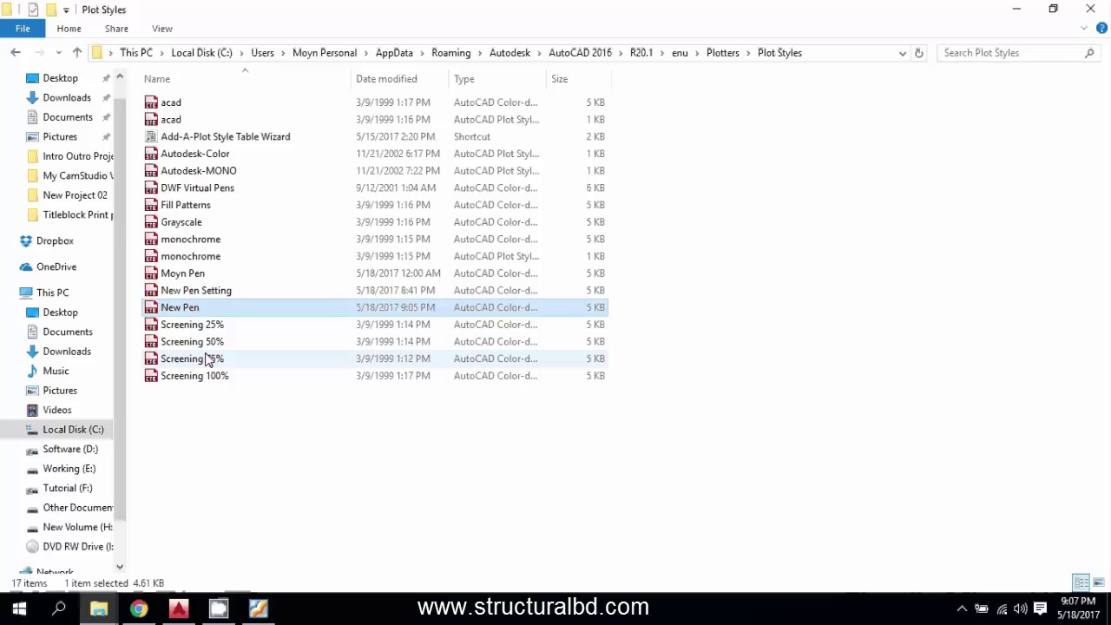
click(1017, 8)
click(1022, 12)
click(1021, 12)
right_click(366, 270)
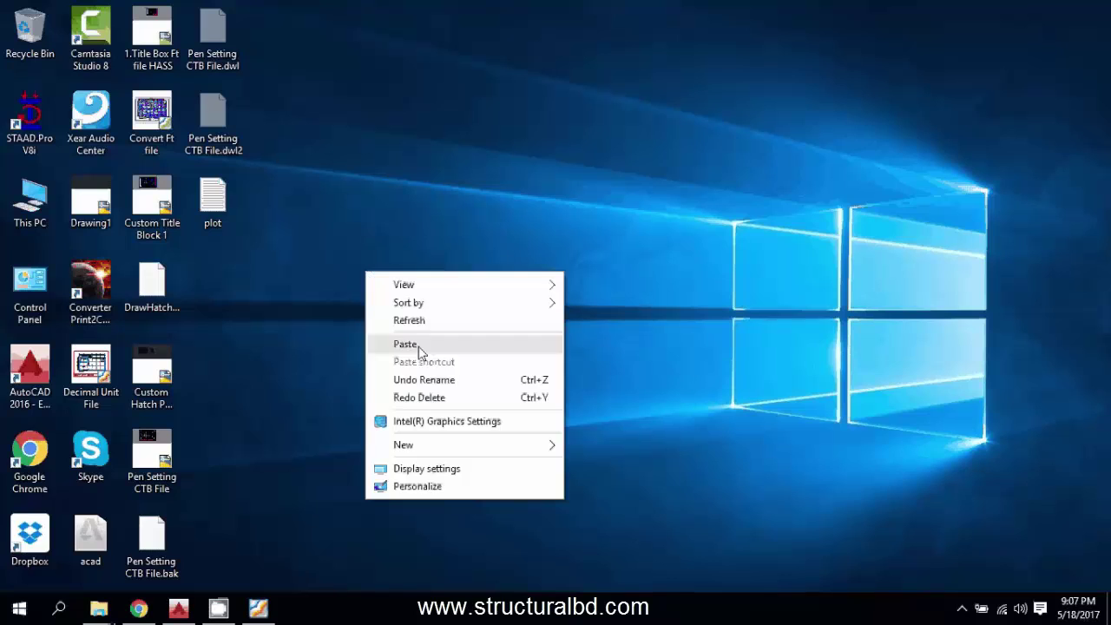
click(388, 341)
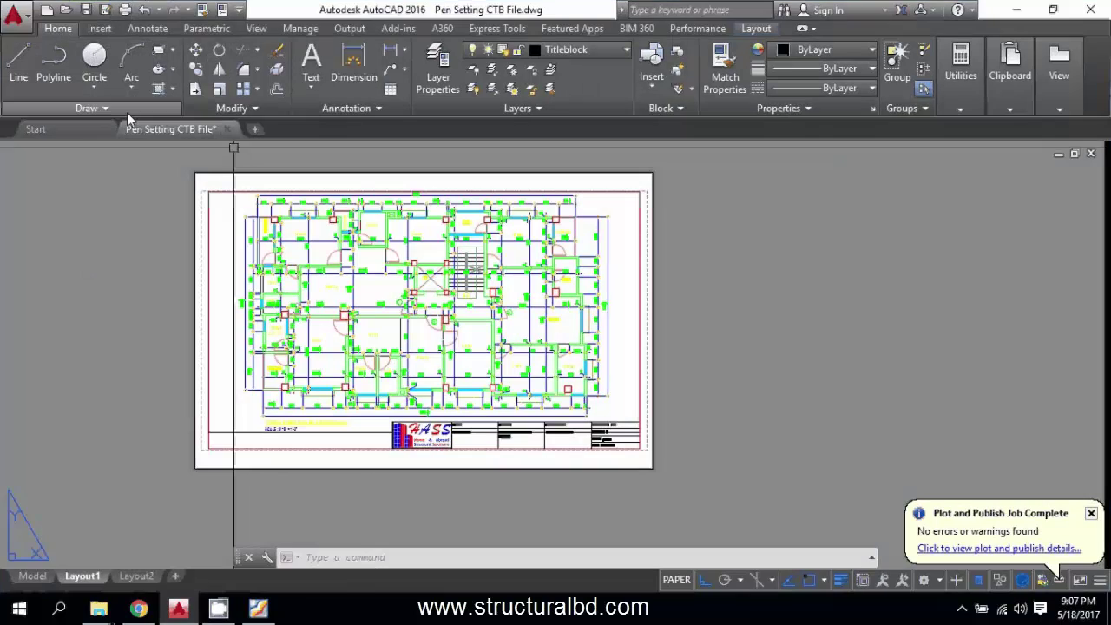
Restore the New Pen file in the Plot Styles folder and check the plot style list in Layout1's plot settings.
mouse_move(98, 607)
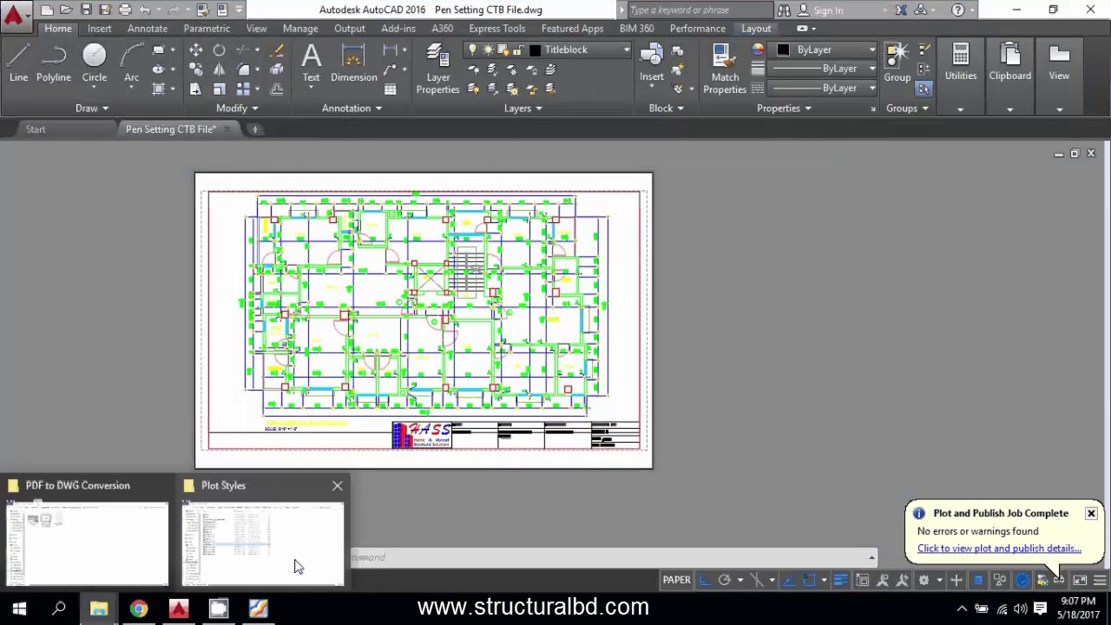
click(292, 565)
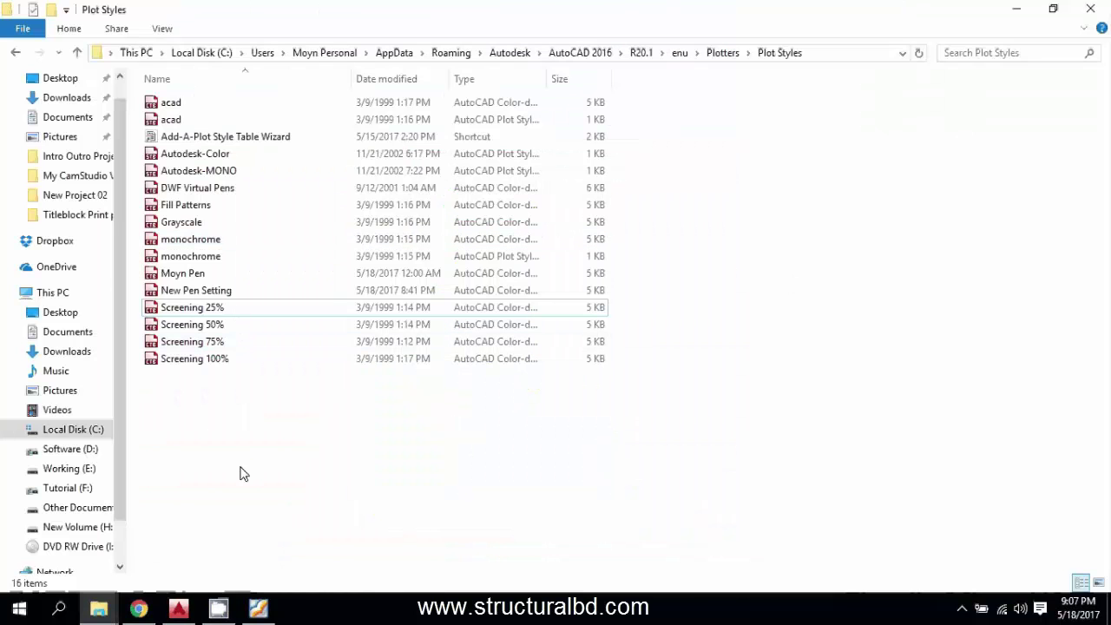
click(189, 616)
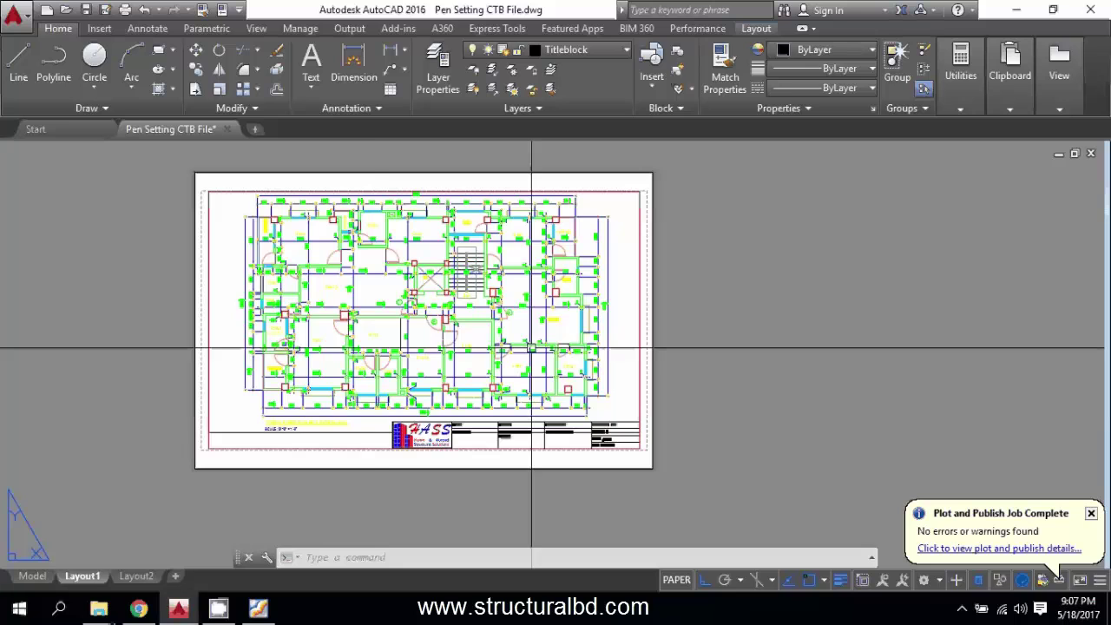
click(124, 10)
click(763, 132)
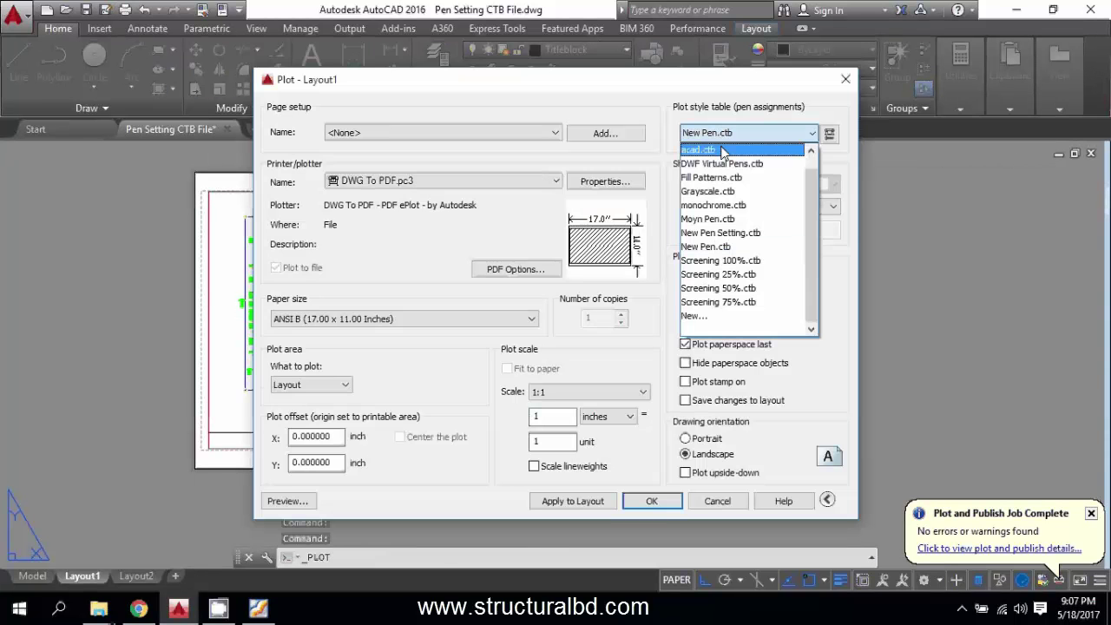
click(727, 135)
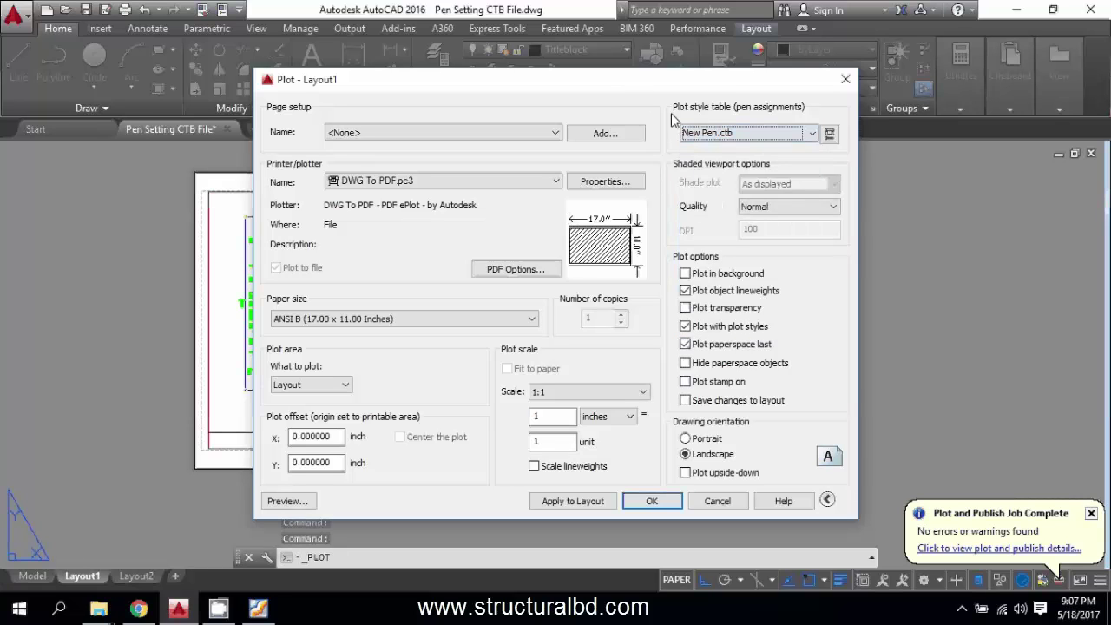
click(845, 79)
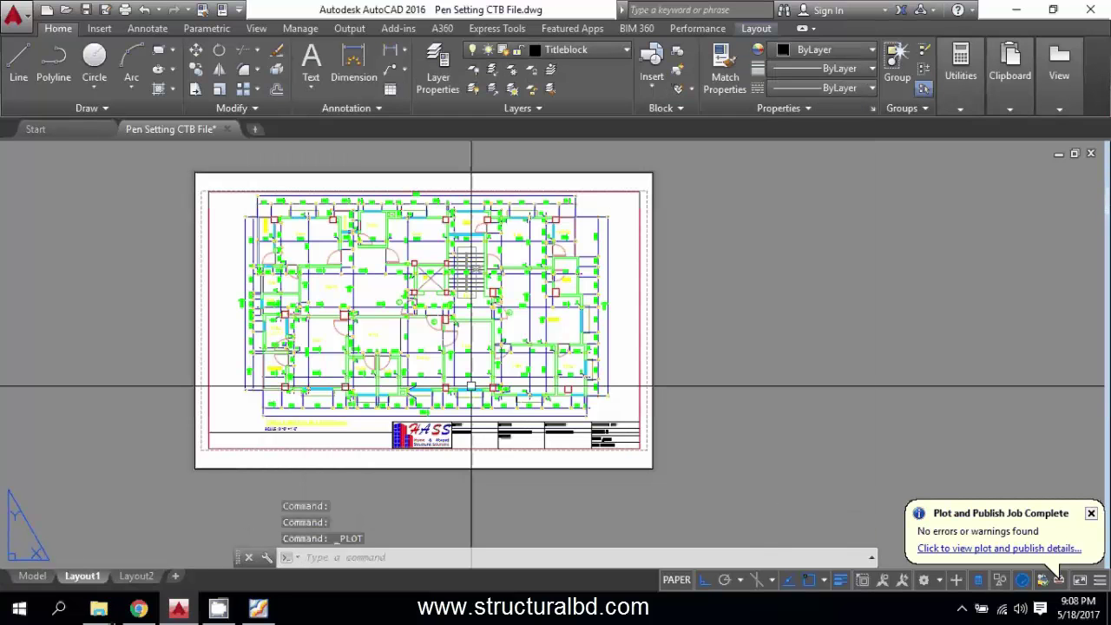
Revisit the Plot Styles folder and the desktop, and return to the drawing in AutoCAD.
mouse_move(100, 614)
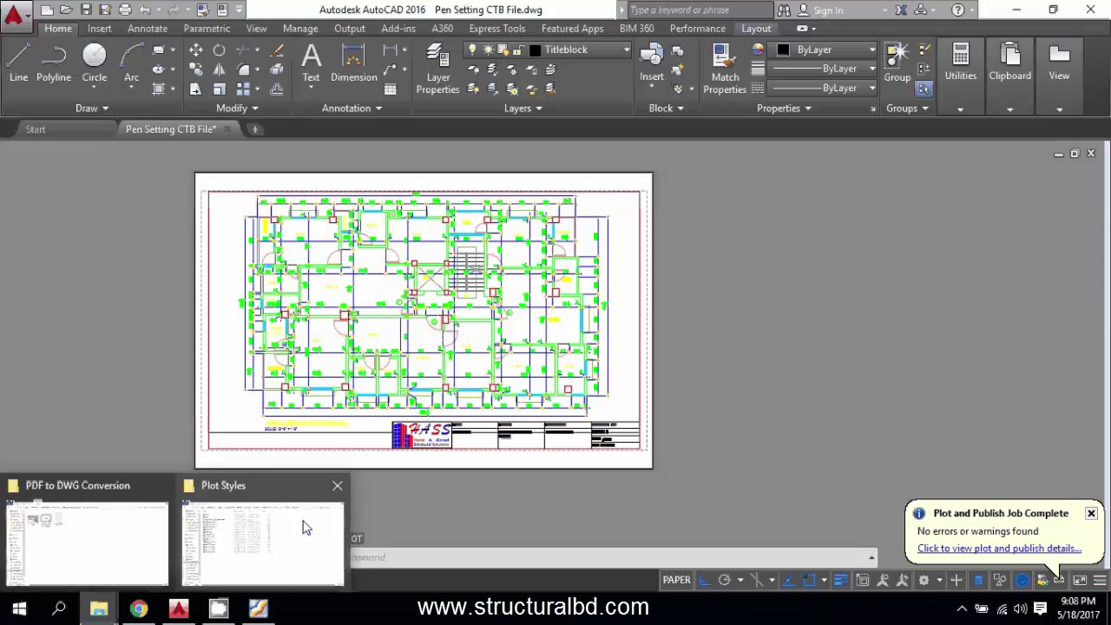
click(1017, 8)
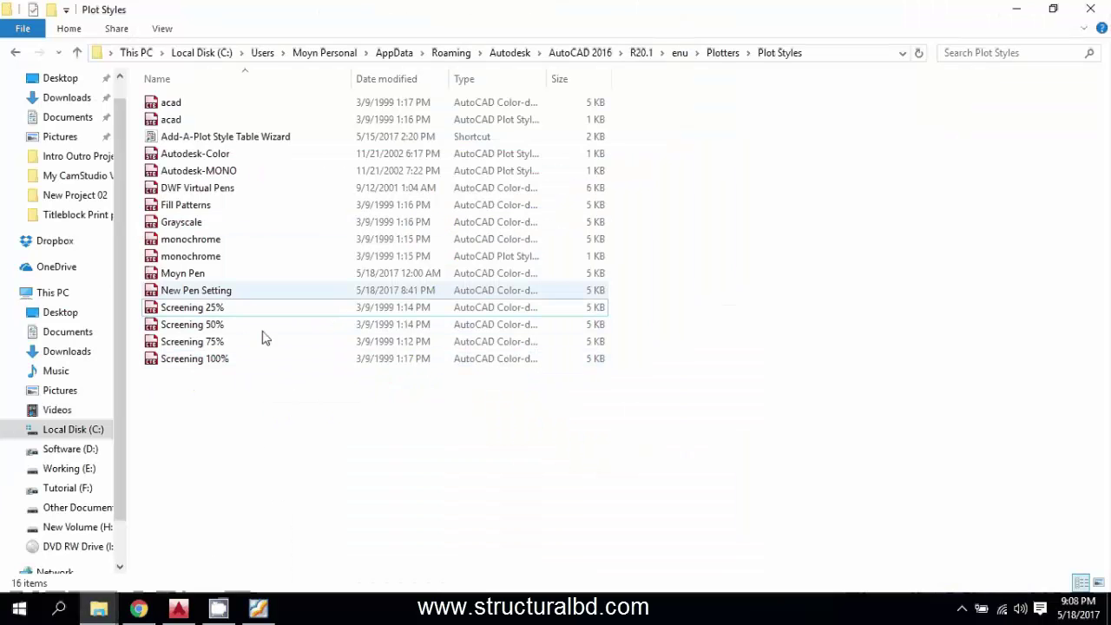
click(1017, 9)
right_click(448, 257)
click(180, 610)
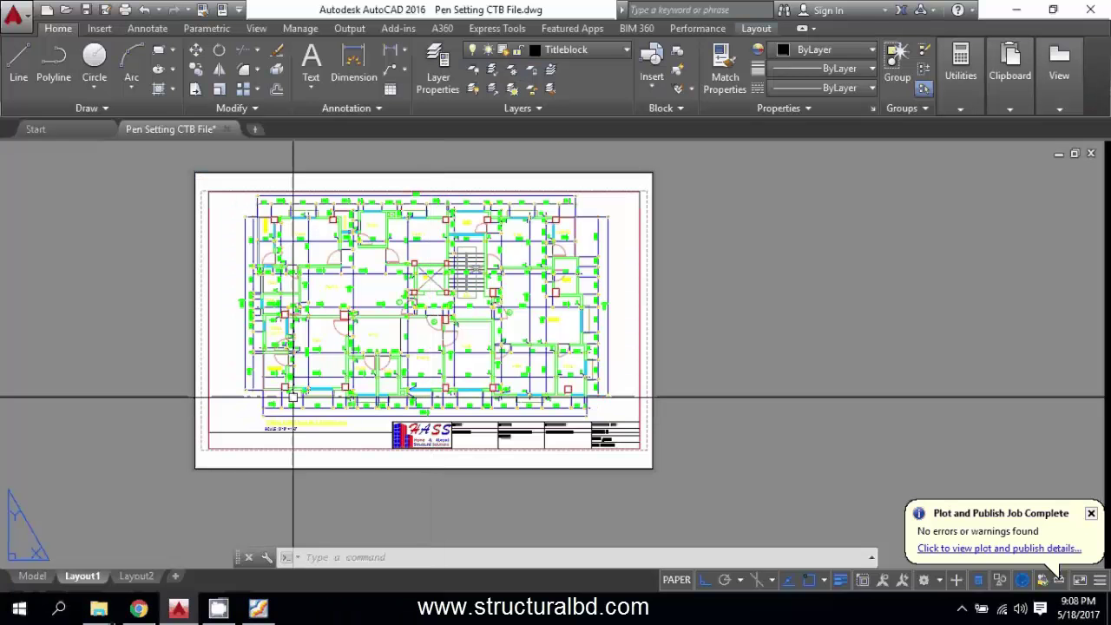
In model space, set the plot area to a window around the Color 1 to Color 9 sample lines.
click(32, 575)
scroll(542, 326, up, 3)
scroll(542, 325, up, 3)
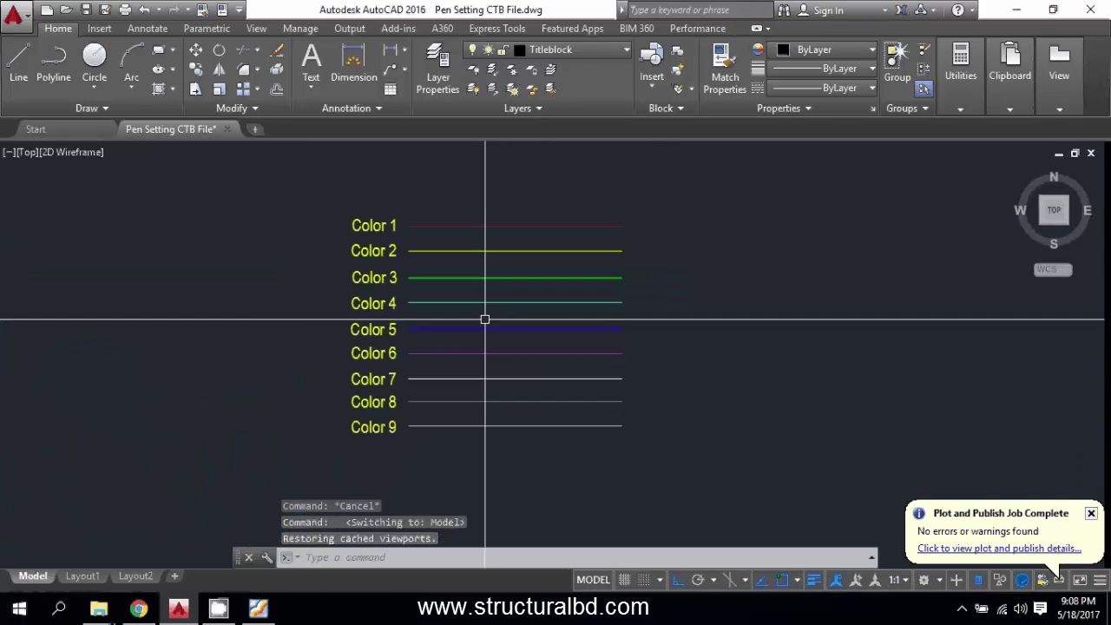
scroll(384, 314, down, 1)
scroll(364, 357, up, 1)
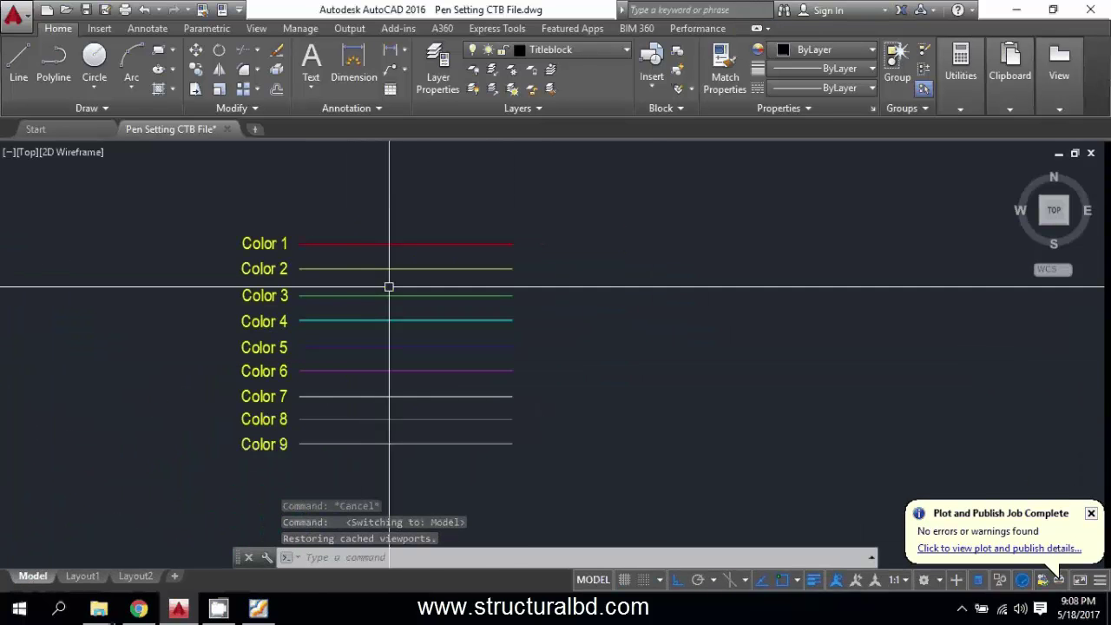
scroll(372, 313, down, 1)
scroll(377, 298, up, 1)
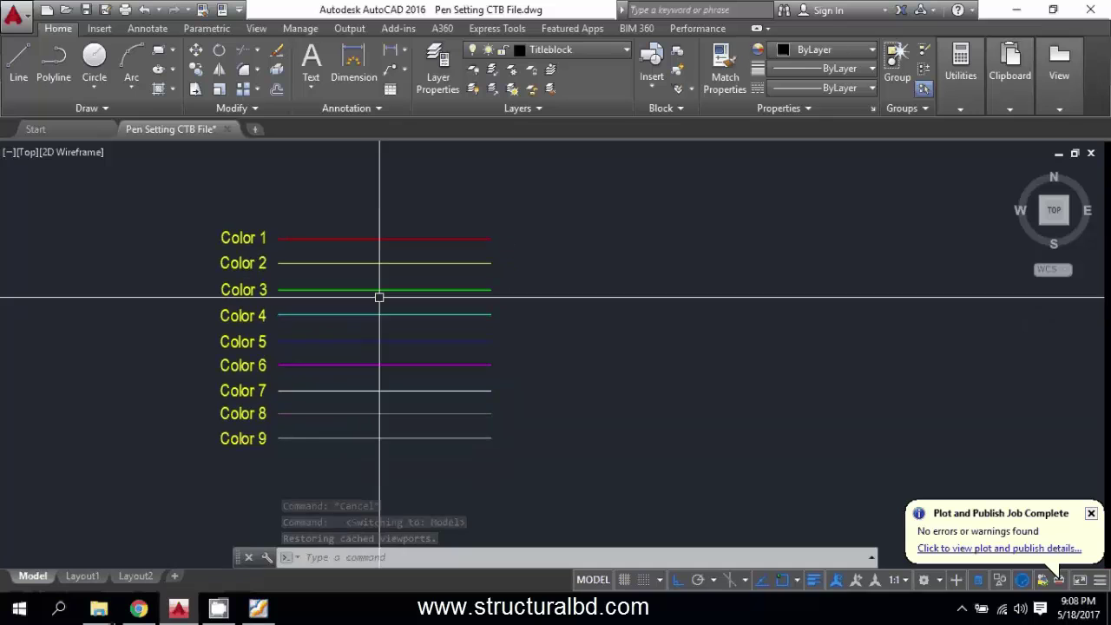
click(125, 9)
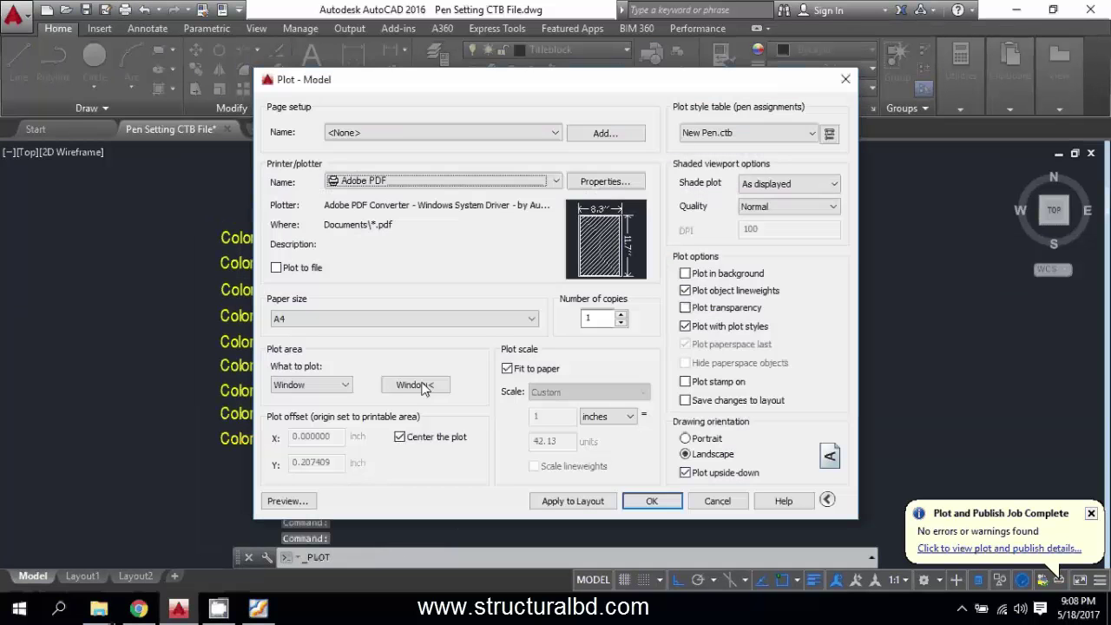
click(418, 385)
click(180, 214)
click(565, 458)
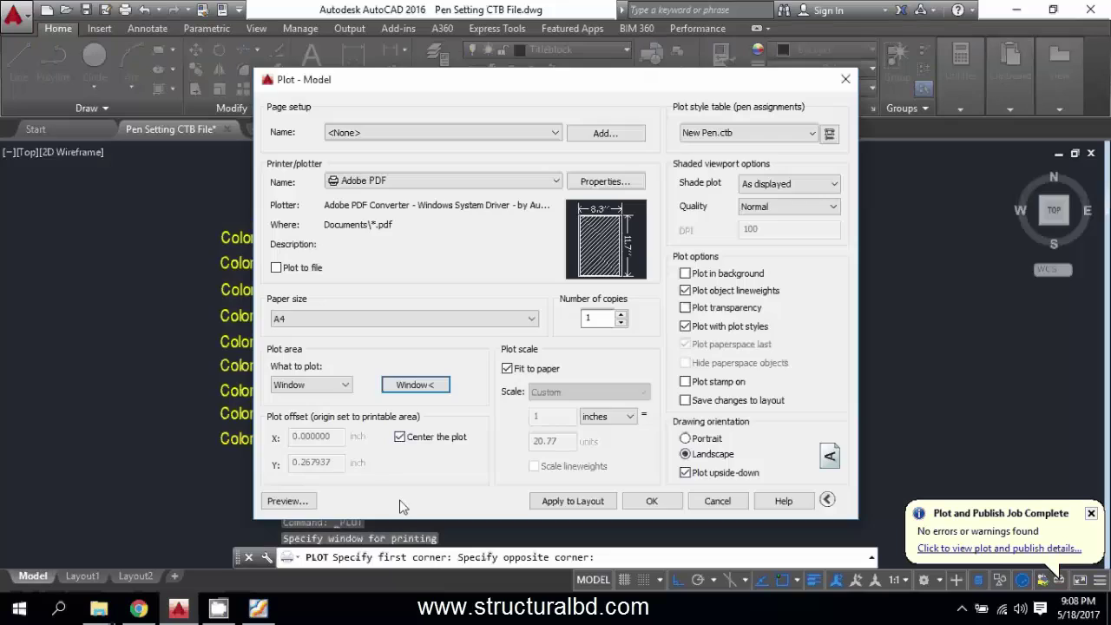
Preview the model space plot and compare the plotted color and thickness of the sample lines.
click(296, 494)
scroll(503, 213, up, 4)
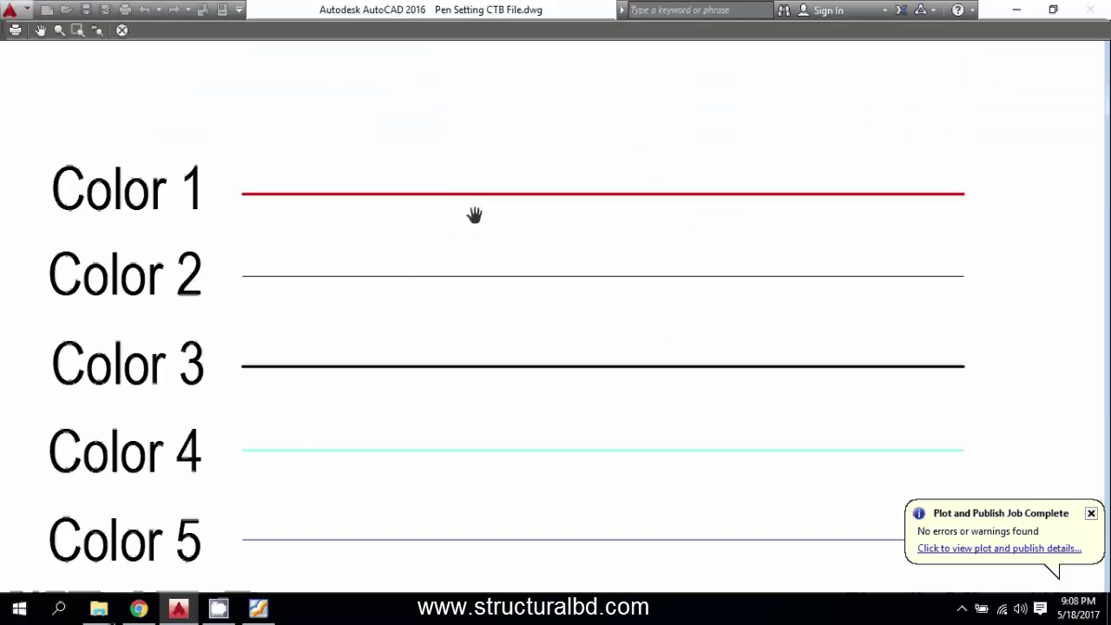
scroll(483, 196, up, 1)
scroll(489, 286, down, 4)
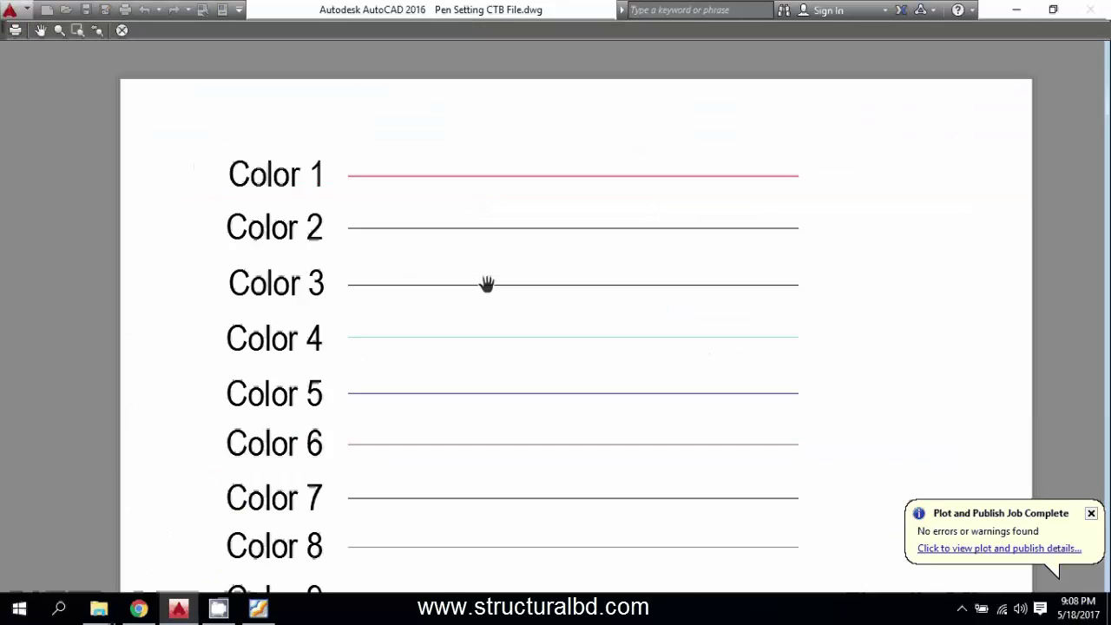
scroll(469, 249, up, 3)
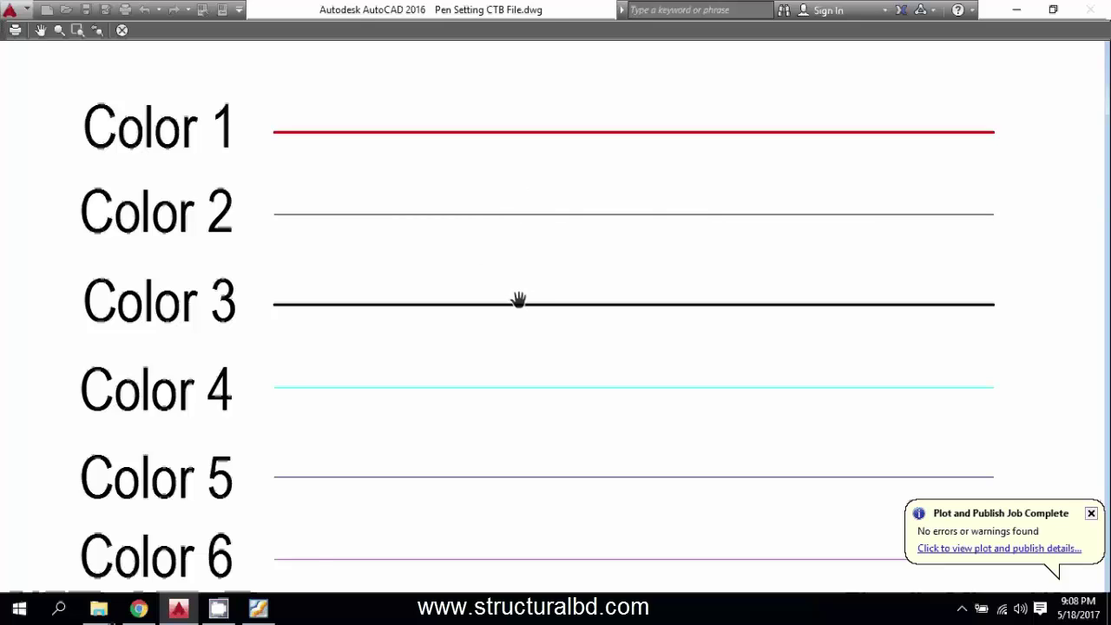
scroll(518, 300, down, 3)
scroll(491, 273, up, 3)
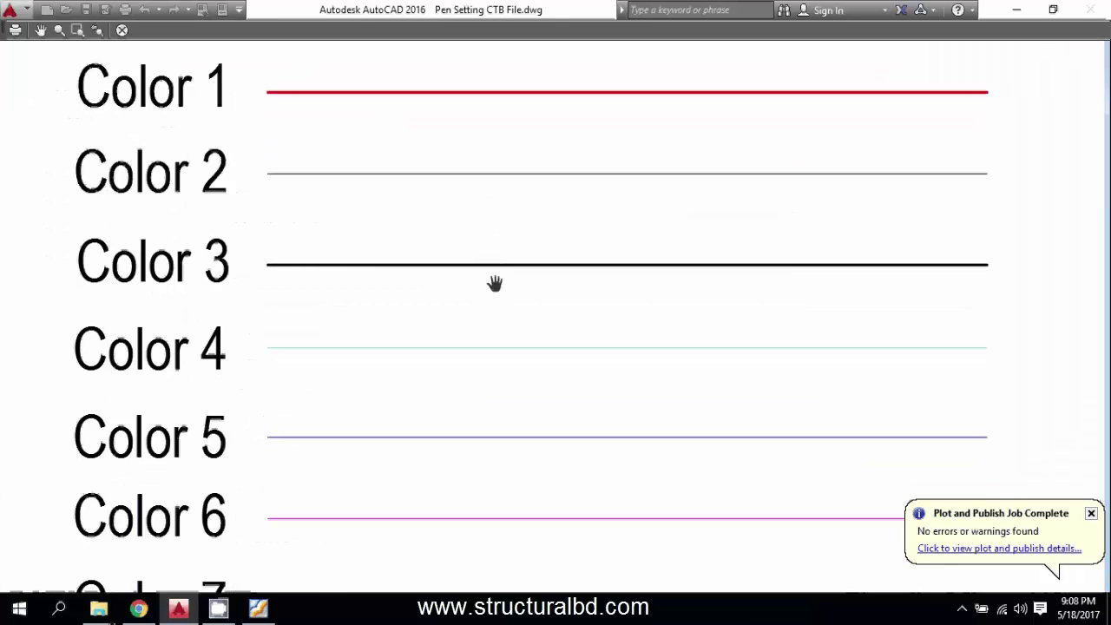
key(Escape)
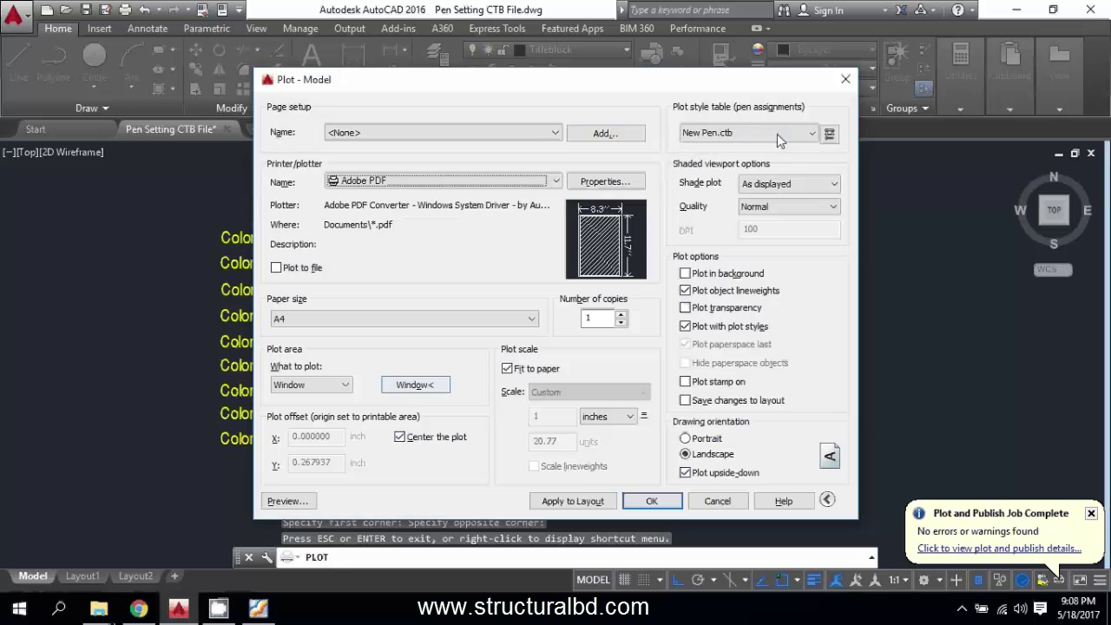
Open New Pen.ctb for editing and set Color 4 to plot in Black with a 0.5300 mm lineweight.
click(829, 135)
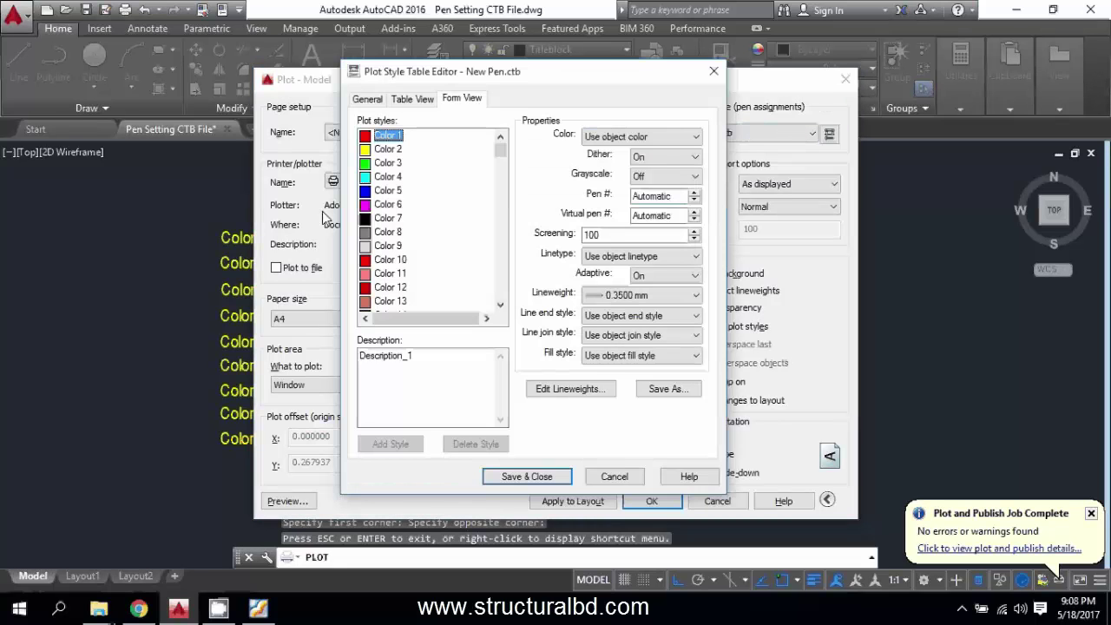
key(Down)
key(Down)
key(Down)
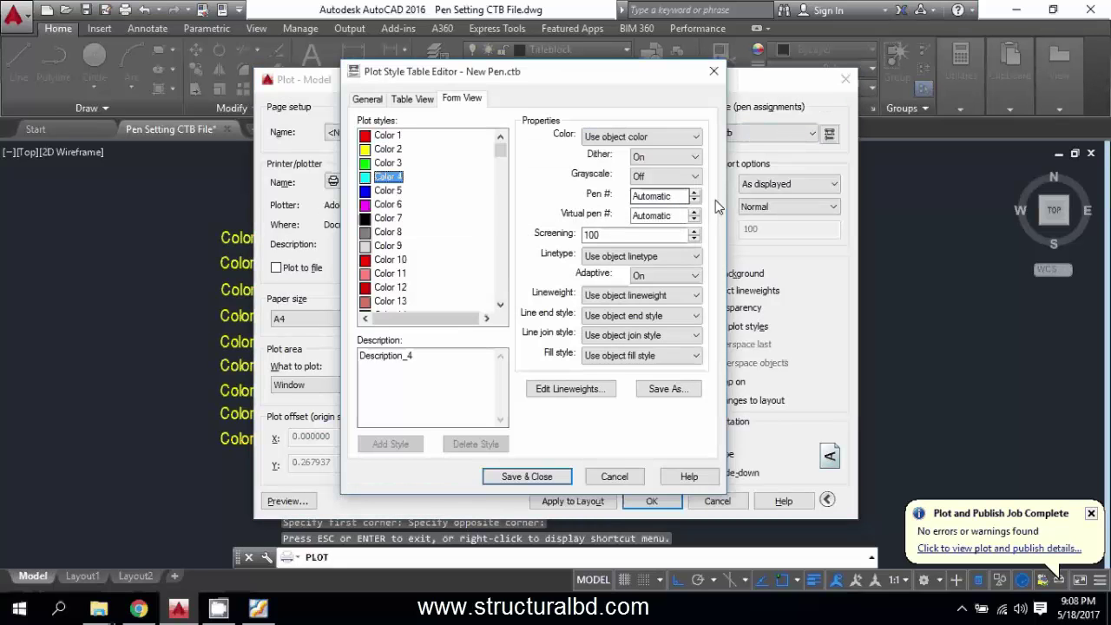
click(659, 137)
click(607, 244)
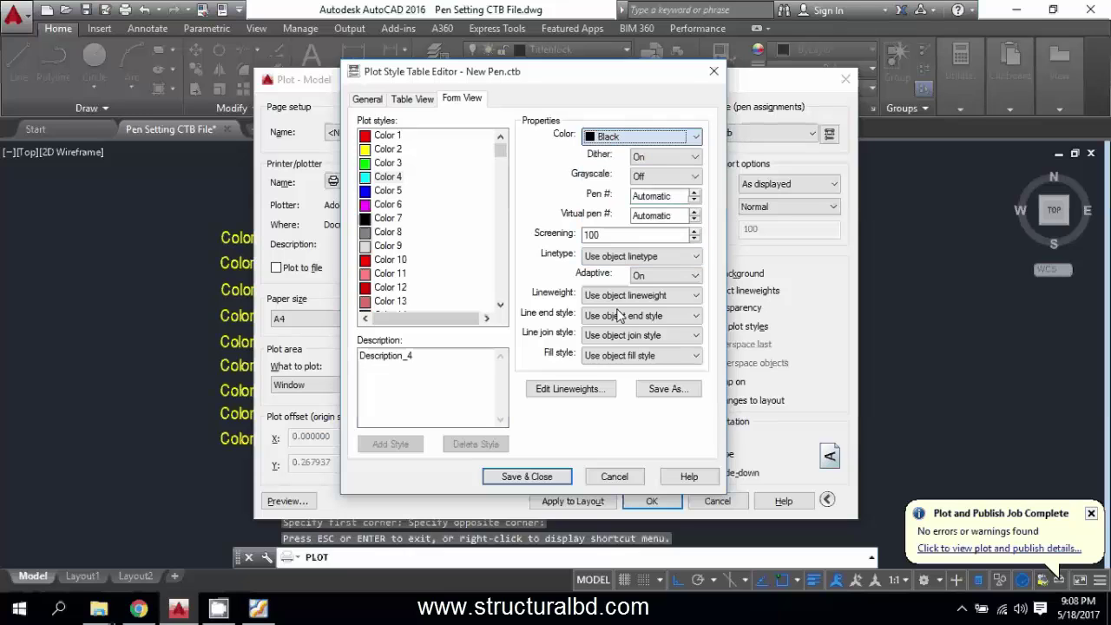
click(628, 295)
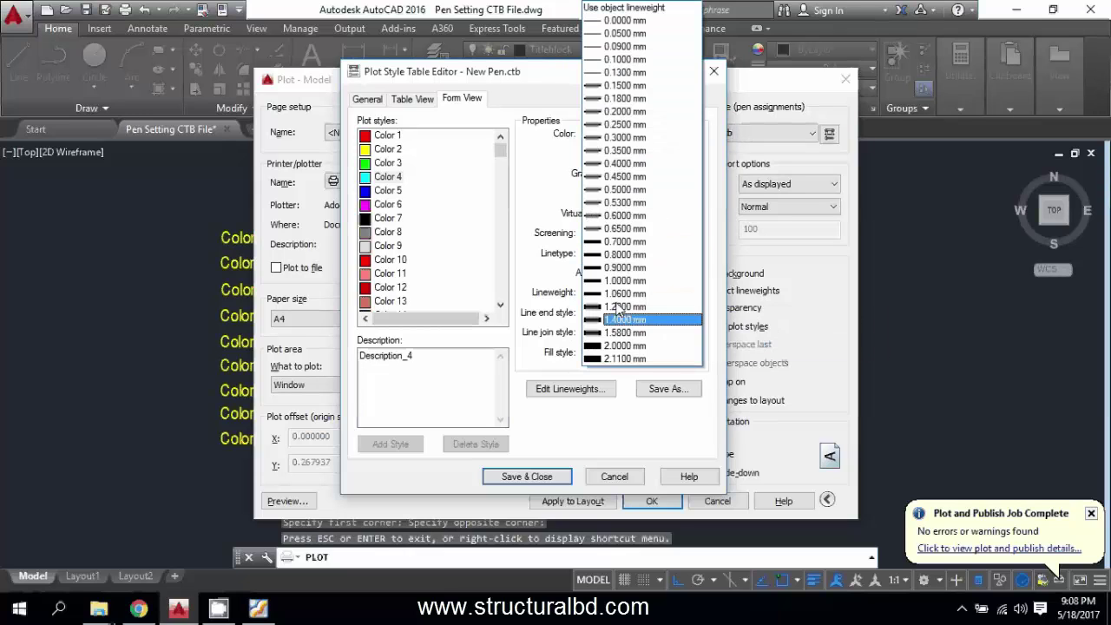
click(646, 201)
Set Color 5 to plot in Black with a 0.6000 mm lineweight.
click(387, 190)
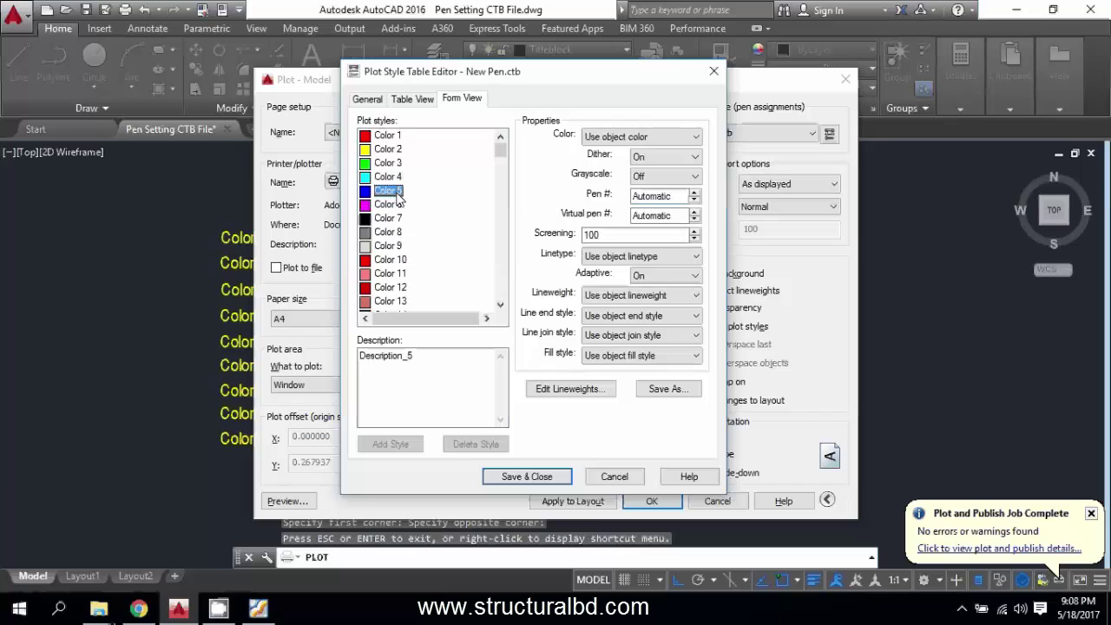
click(686, 136)
click(647, 233)
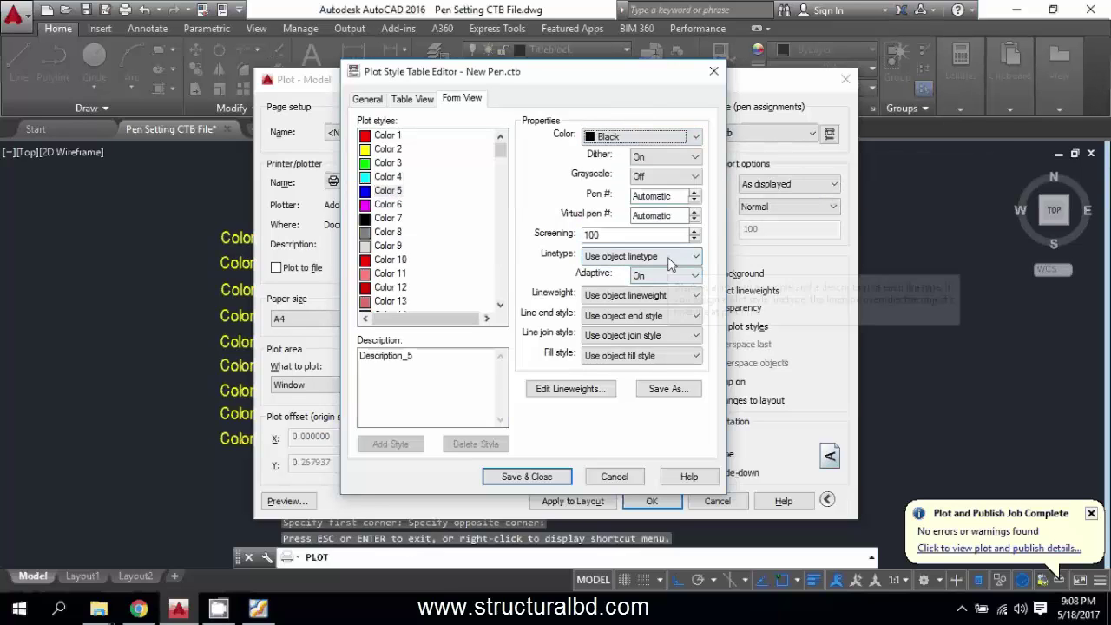
click(655, 296)
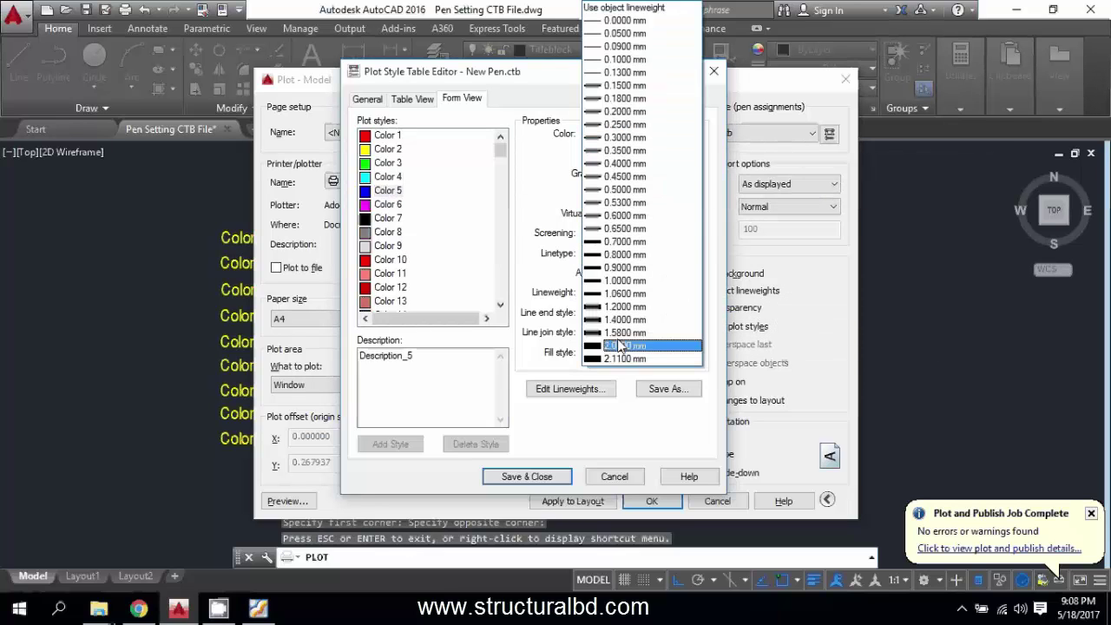
click(616, 216)
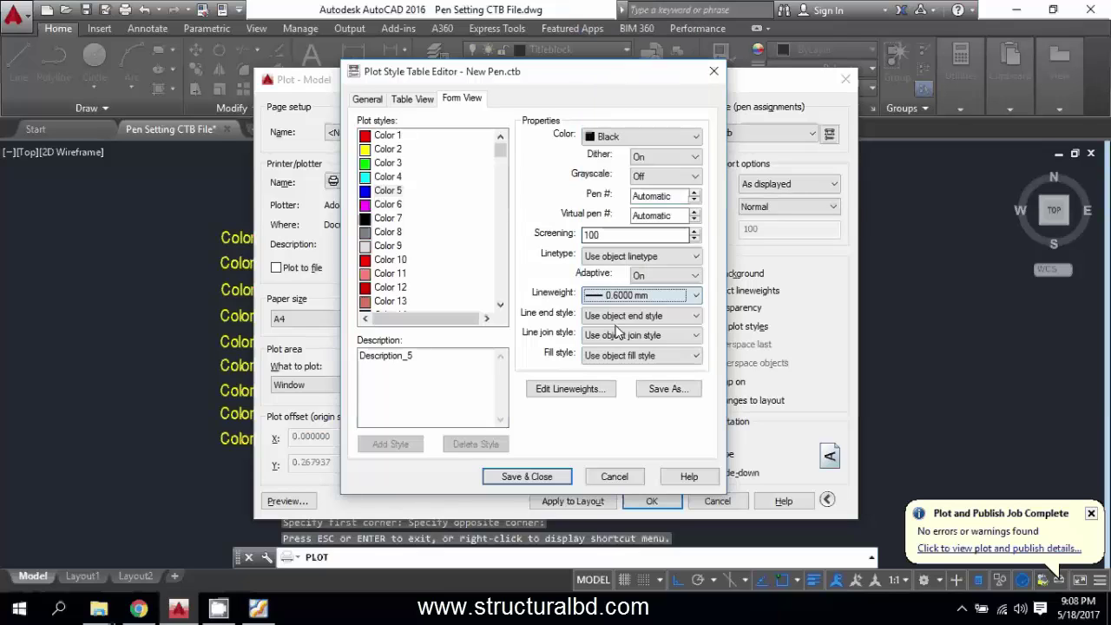
Set Color 6 to plot in Black with a 0.7000 mm lineweight, and save the plot style table.
click(392, 208)
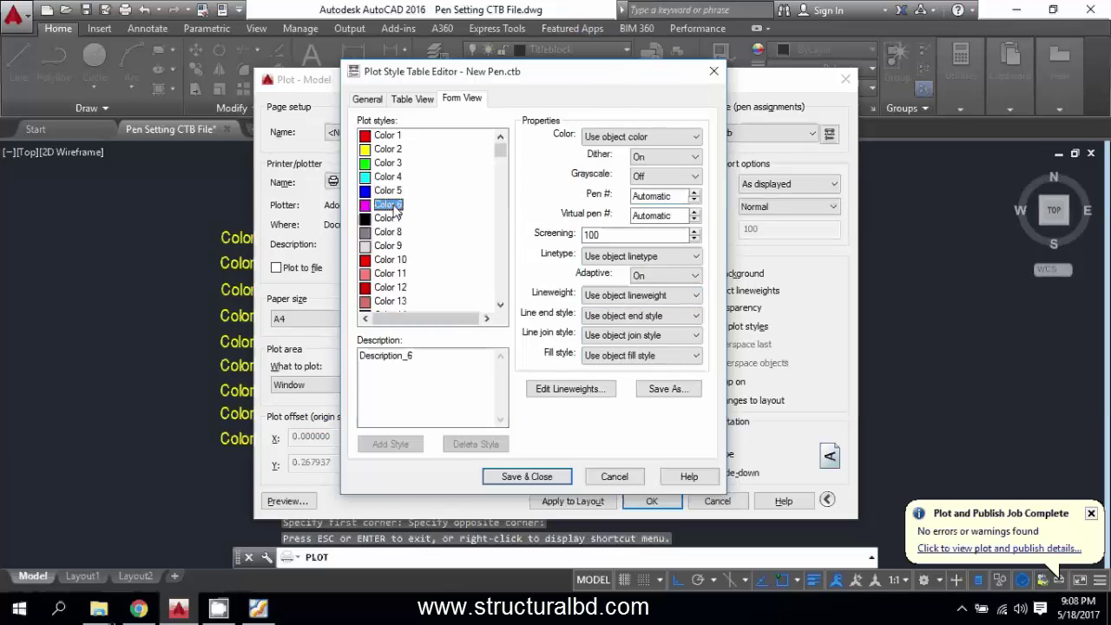
click(661, 139)
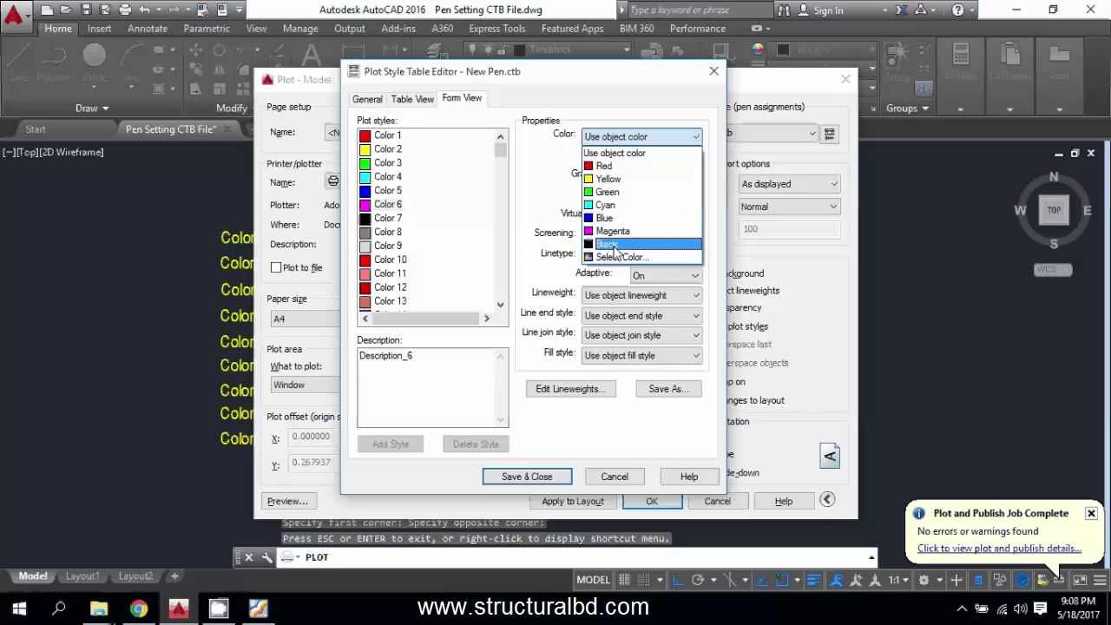
click(616, 245)
click(664, 295)
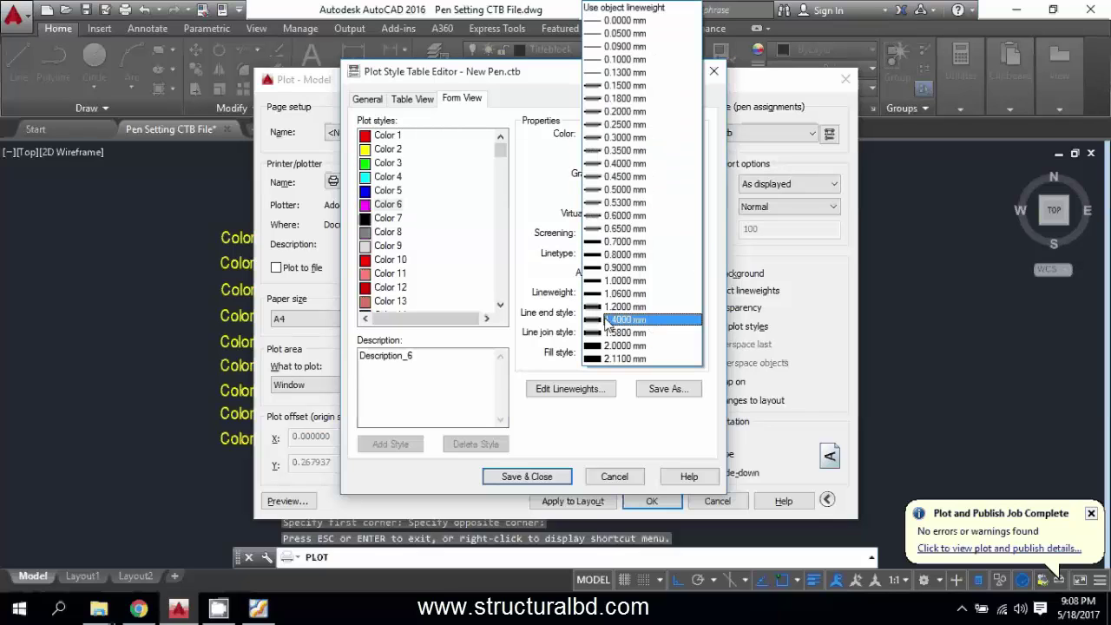
click(616, 241)
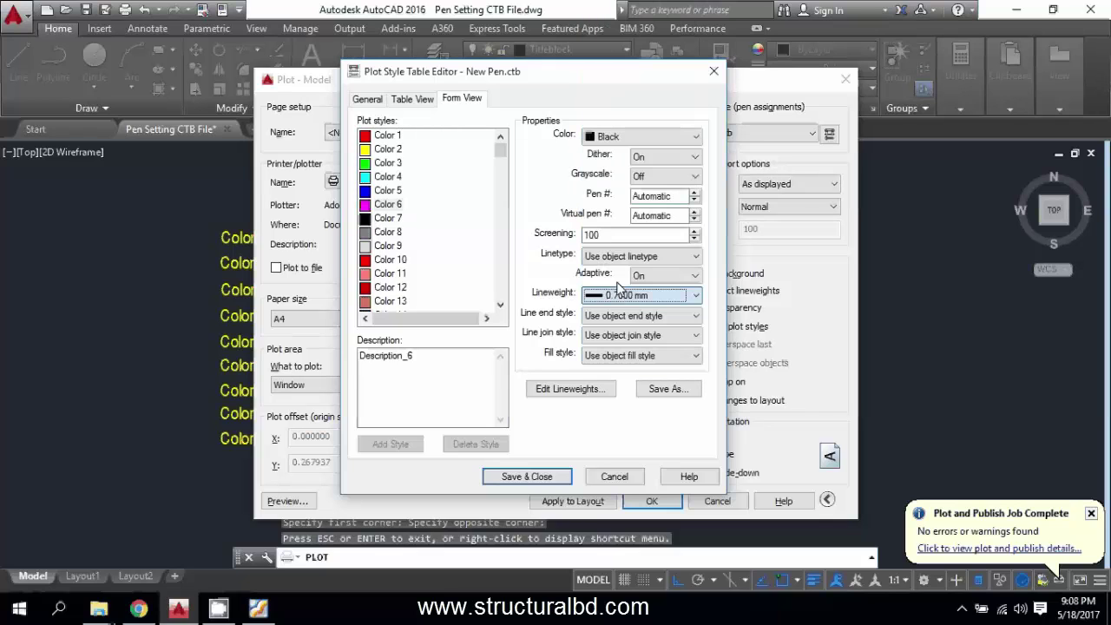
click(555, 483)
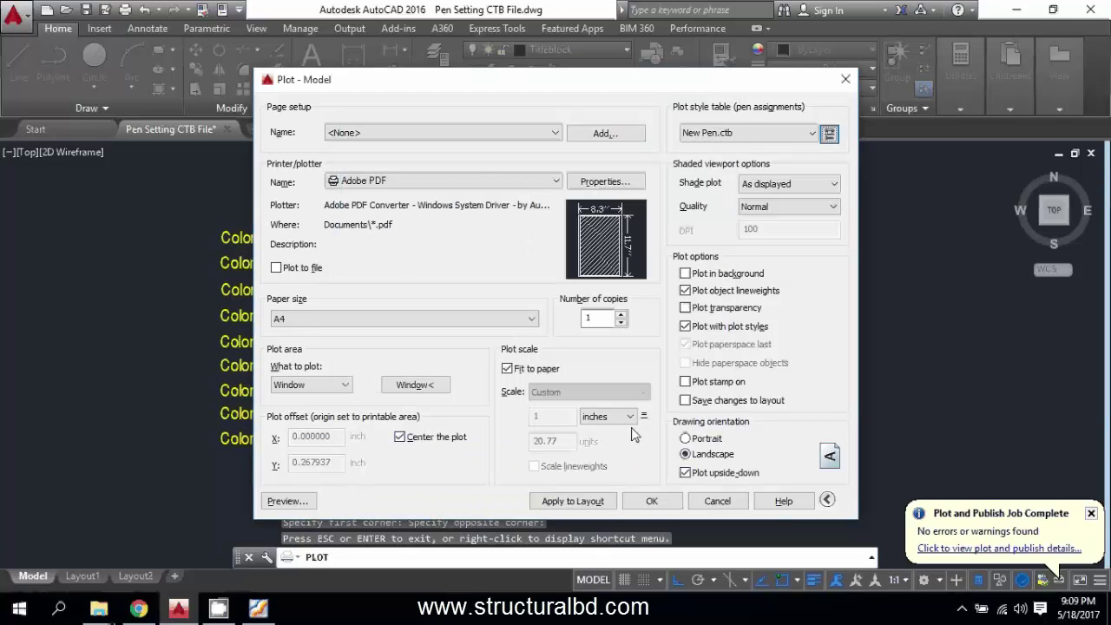
Preview the plot and compare the color and thickness of the Color 1 to Color 9 lines, then exit the preview.
click(288, 501)
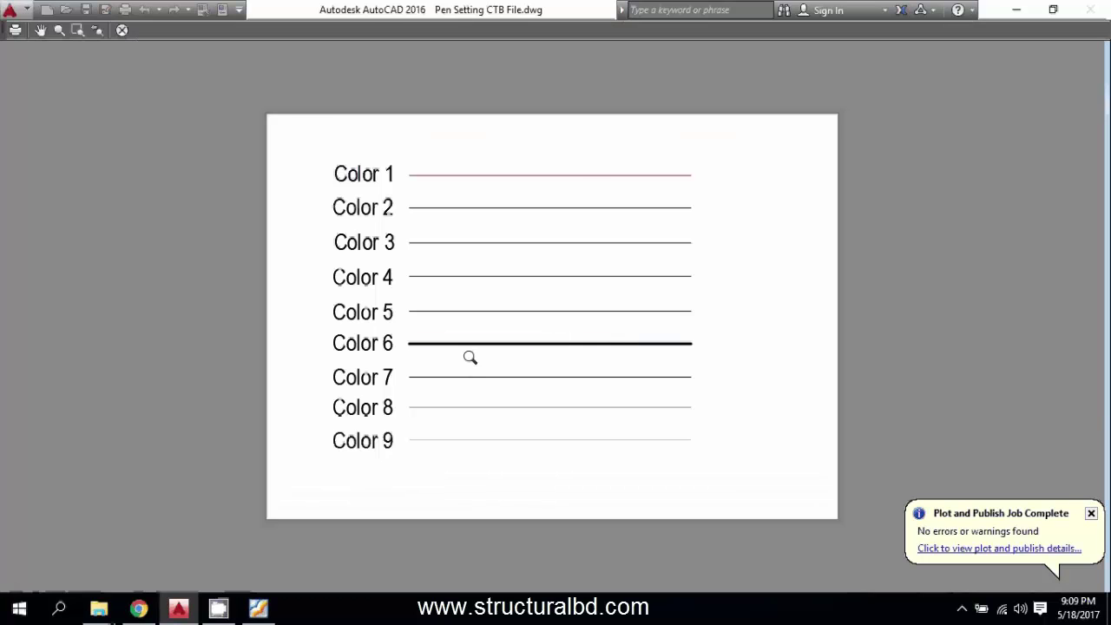
scroll(567, 223, down, 3)
scroll(571, 270, up, 3)
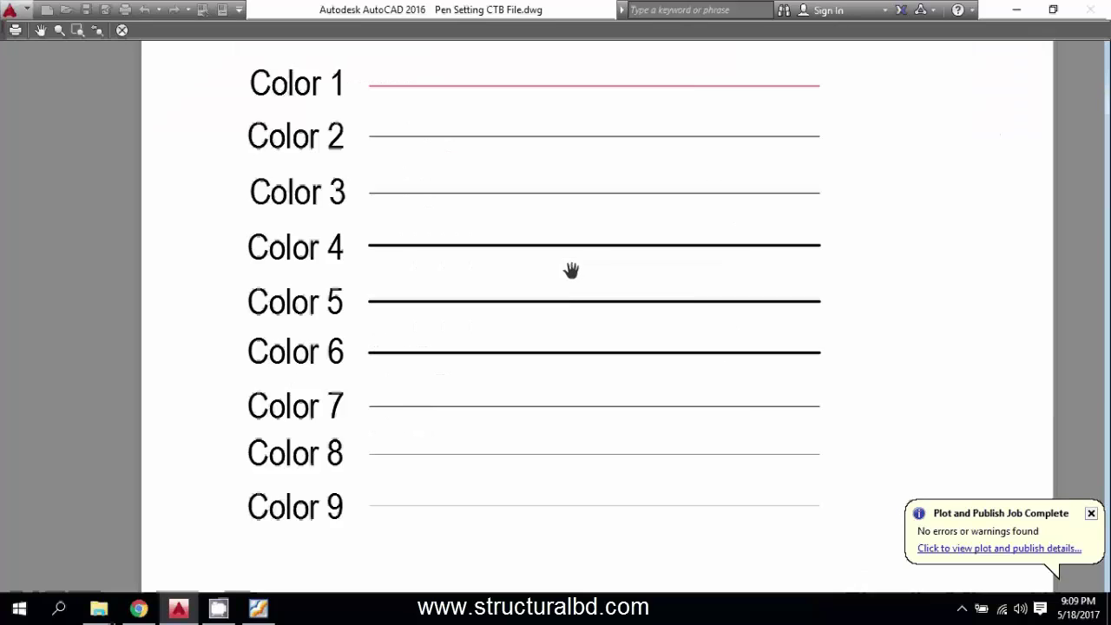
scroll(533, 376, up, 2)
scroll(577, 338, down, 4)
scroll(538, 370, up, 2)
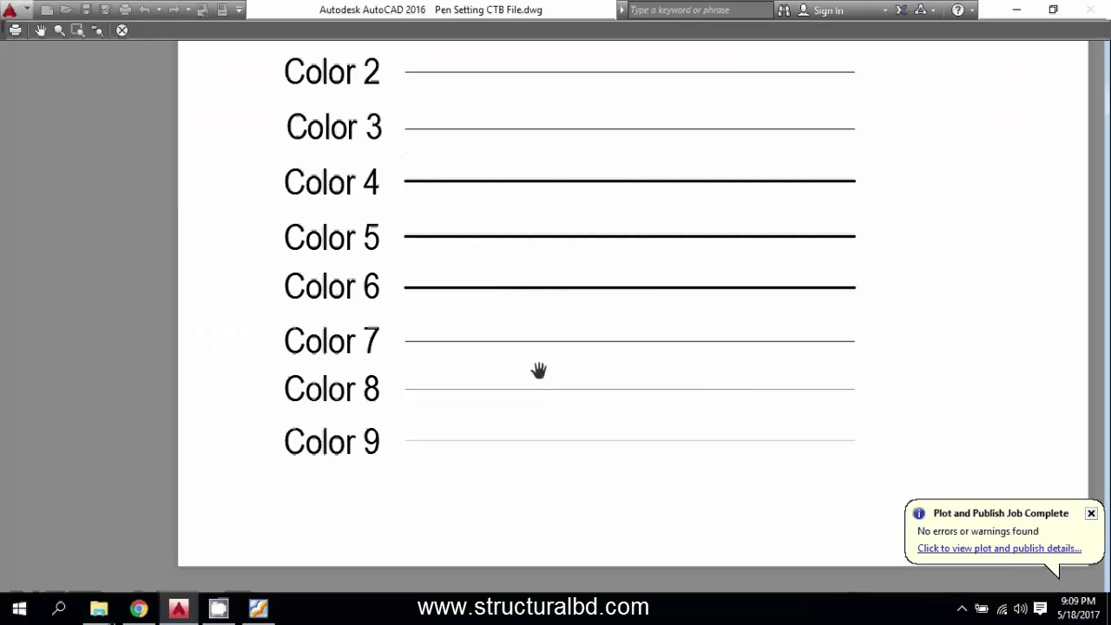
scroll(648, 288, down, 3)
scroll(610, 285, up, 3)
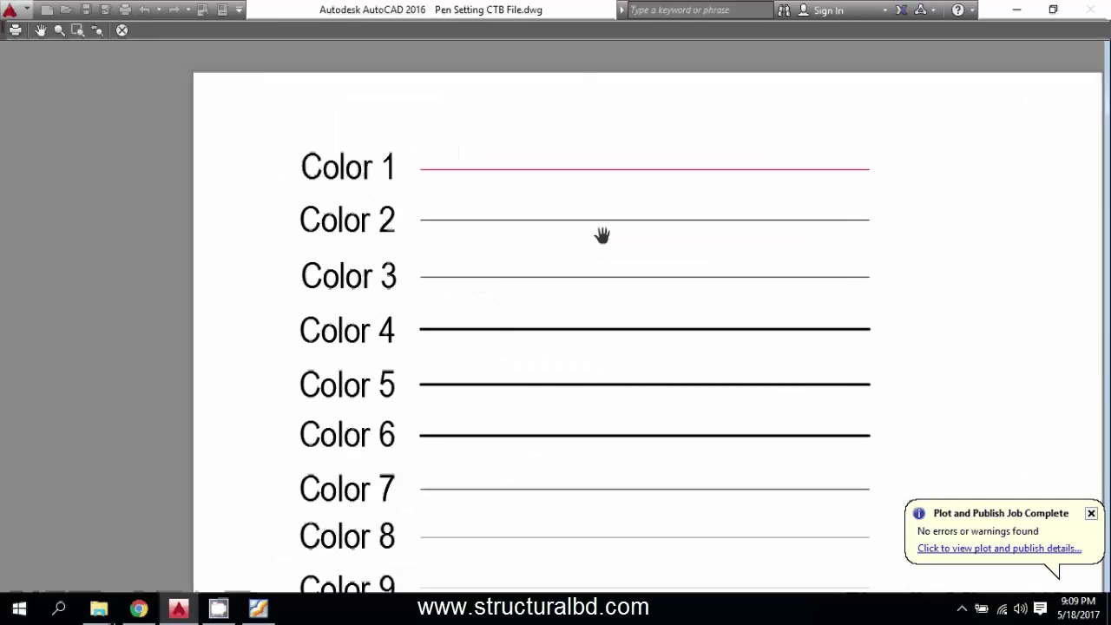
key(Escape)
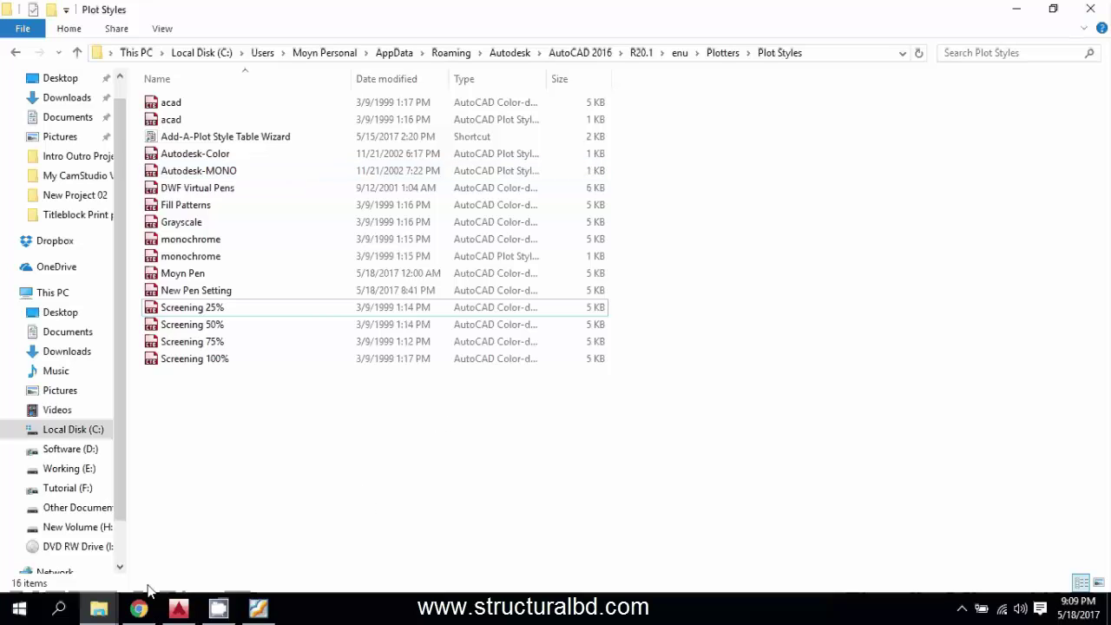
Return to AutoCAD, review the New Pen.ctb pen assignments, and leave the table and the plot settings without saving.
click(178, 609)
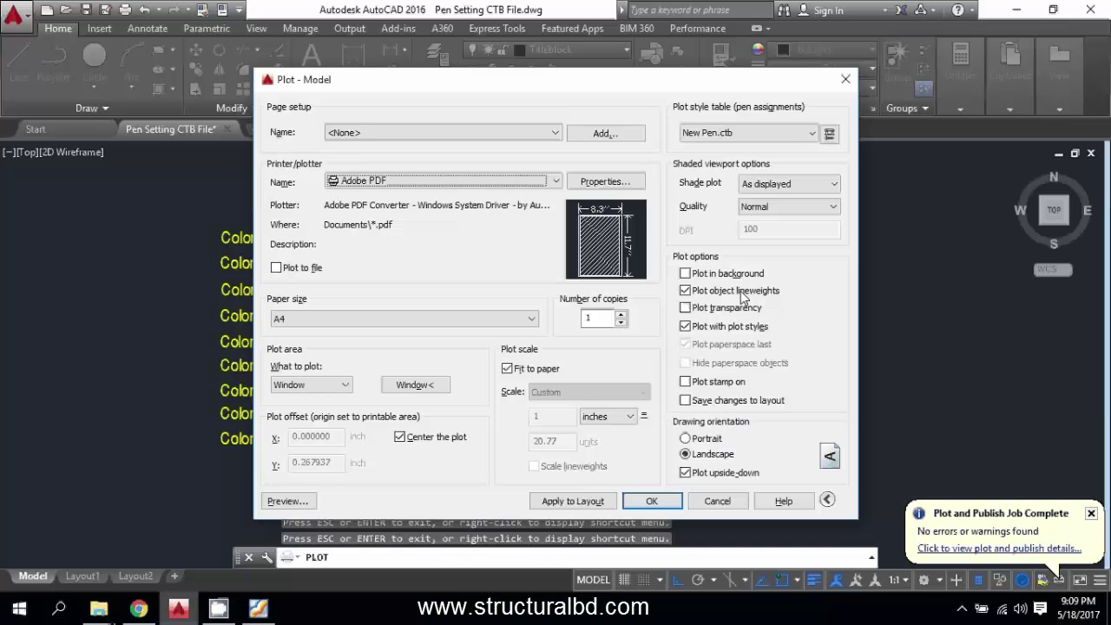
click(828, 134)
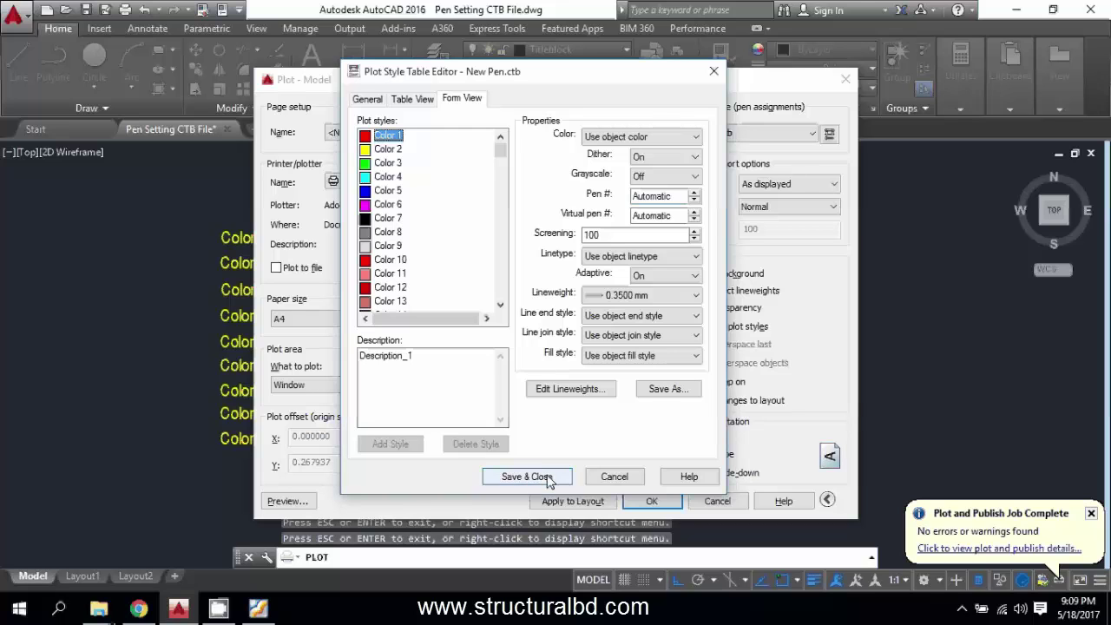
click(613, 477)
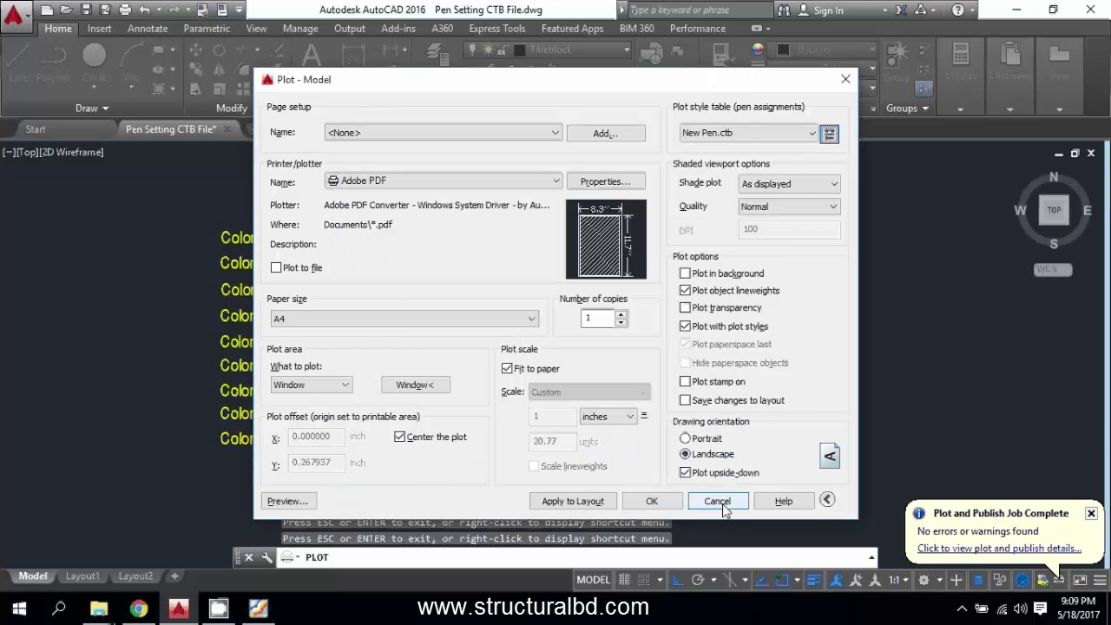
click(712, 429)
Examine the Color 1 to Color 9 sample lines and the floor plan in model space.
scroll(545, 298, down, 5)
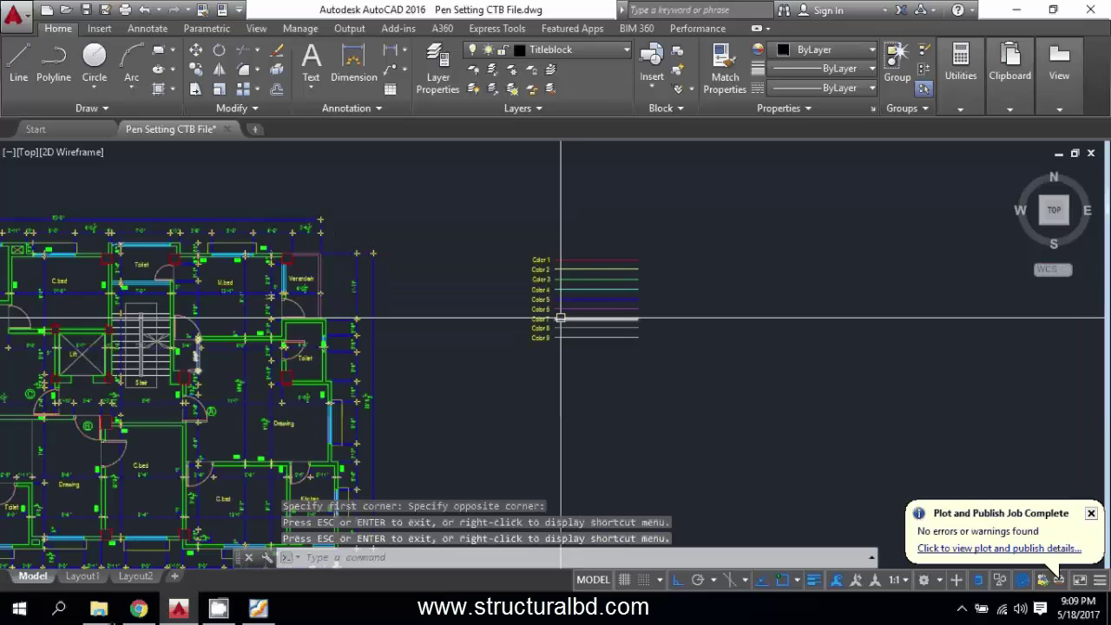
scroll(615, 301, up, 6)
scroll(818, 355, down, 9)
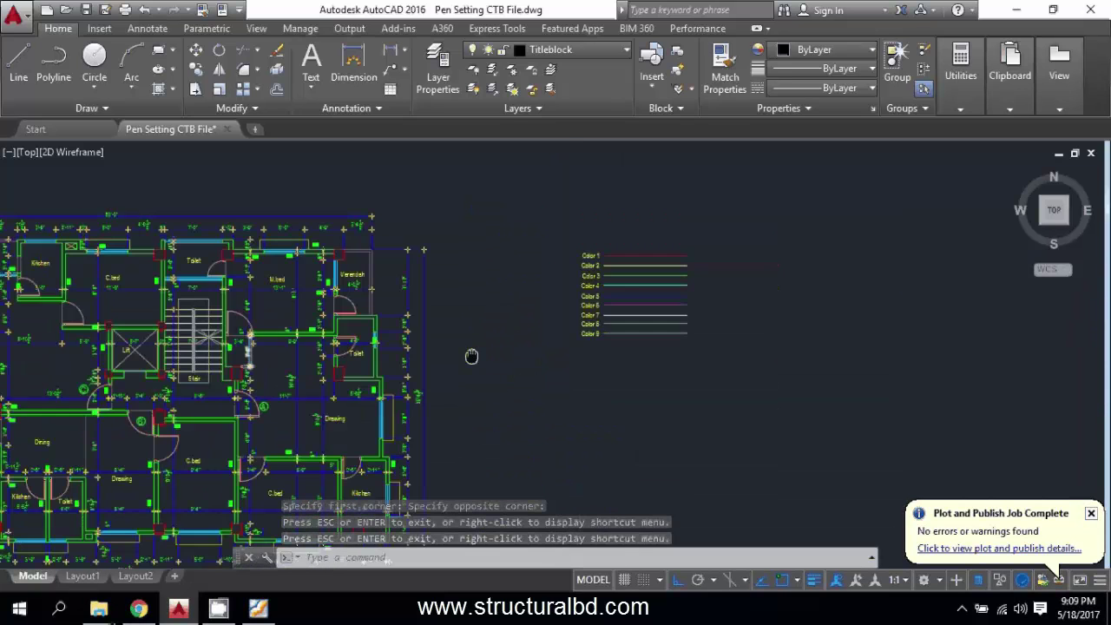
scroll(394, 290, up, 7)
scroll(407, 279, down, 2)
scroll(533, 285, down, 5)
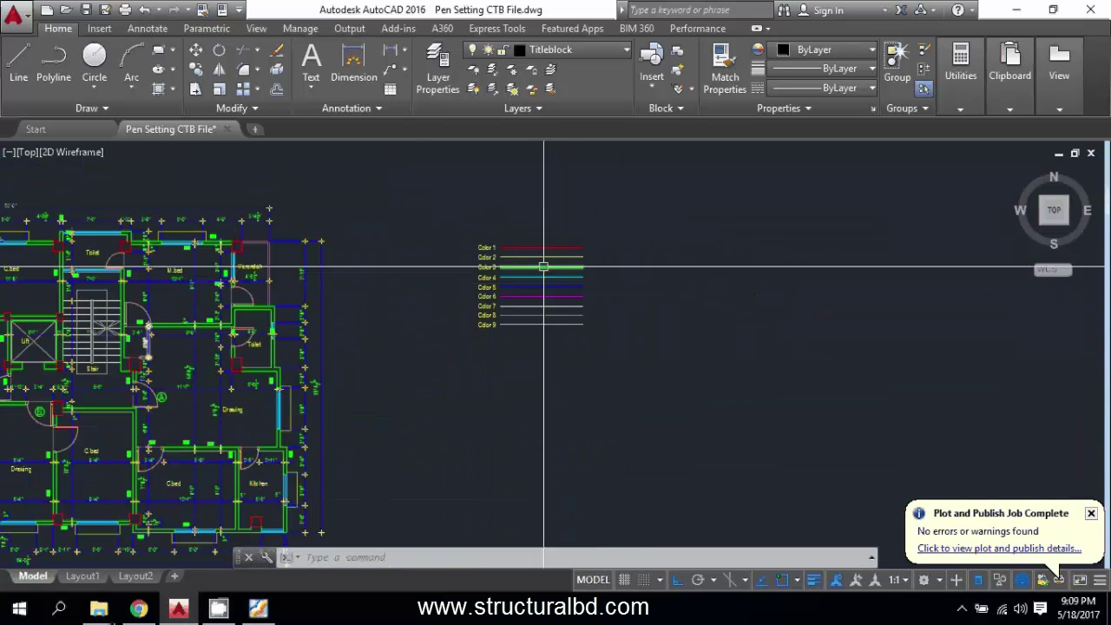
scroll(322, 309, up, 8)
scroll(332, 305, down, 5)
scroll(440, 289, up, 8)
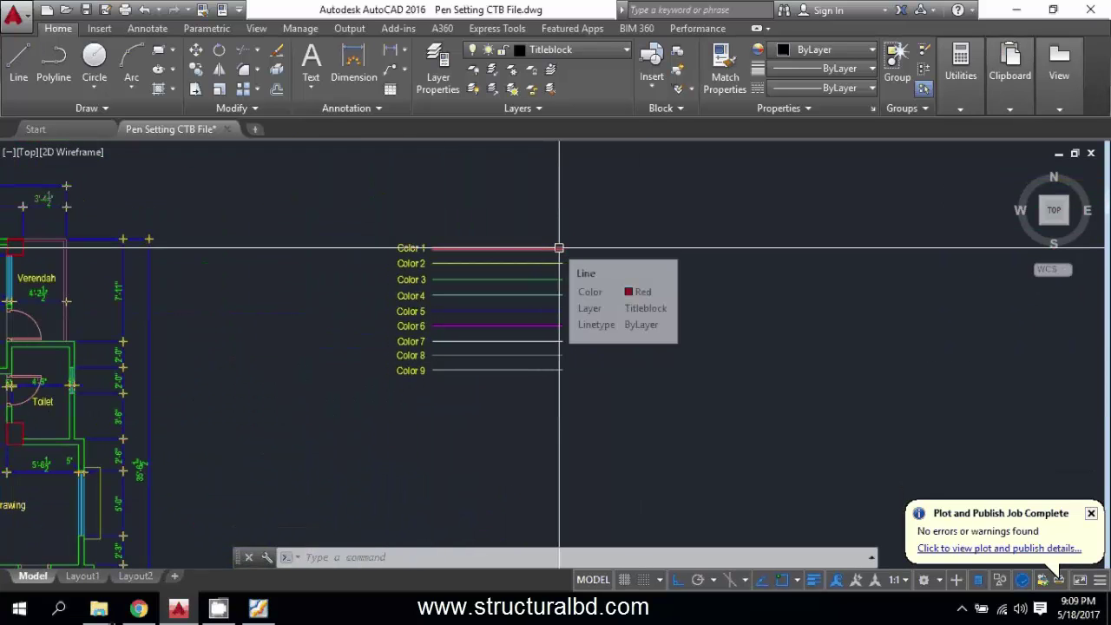
scroll(627, 241, down, 5)
scroll(614, 368, up, 1)
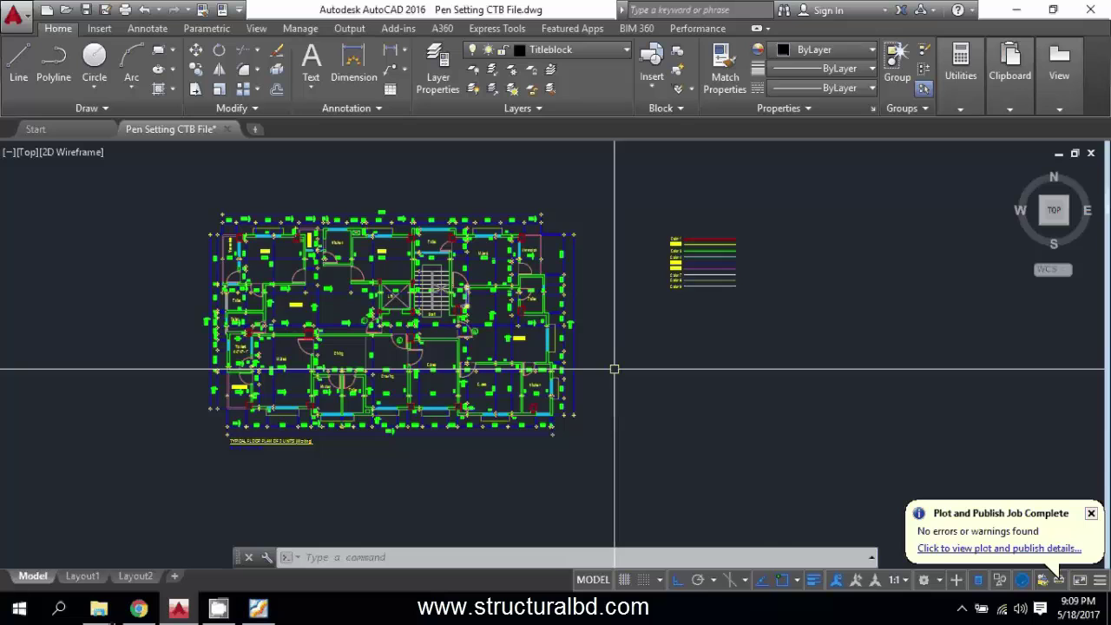
mouse_move(613, 369)
middle_down()
mouse_move(577, 367)
mouse_move(566, 333)
middle_up()
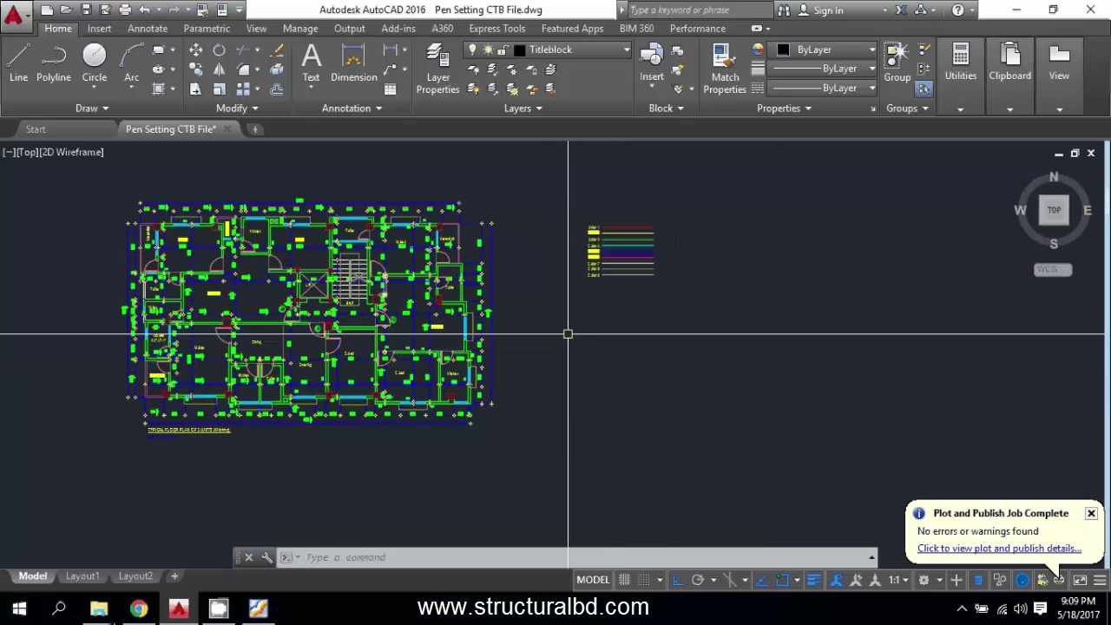